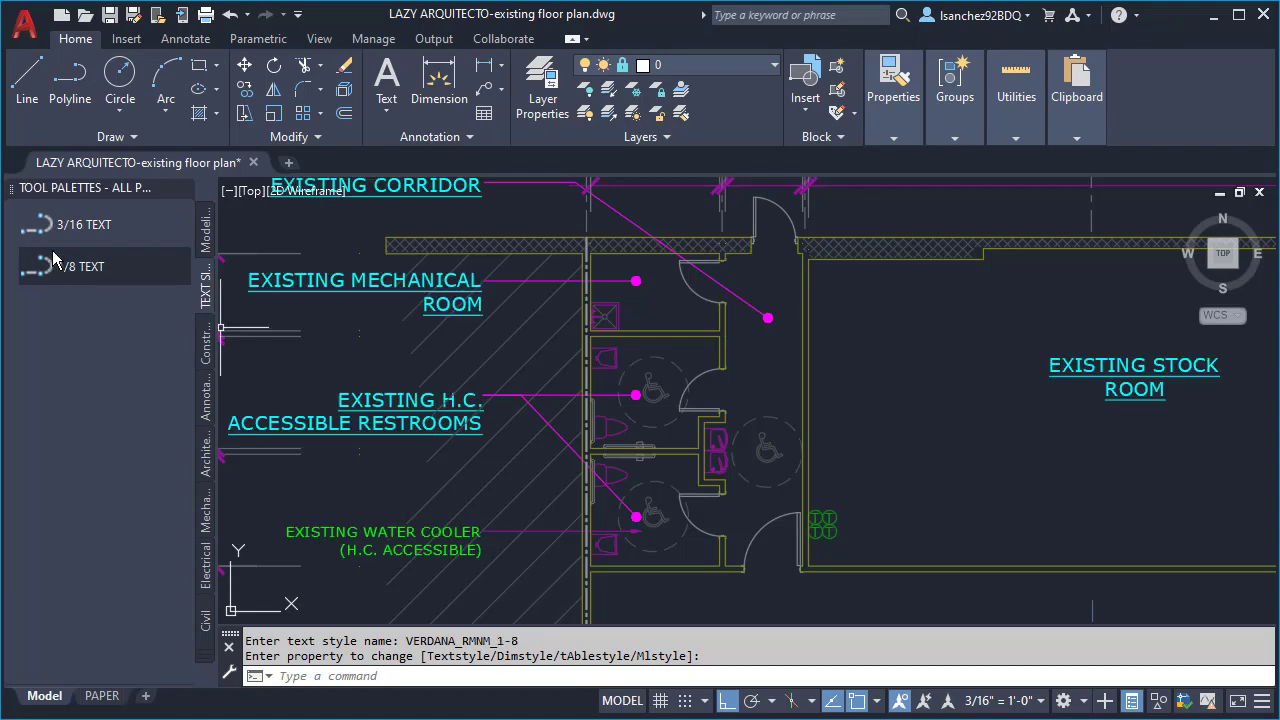
Apply the Verdana 1/8 TEXT tool from the Tool Palettes, then cancel it and close the palettes
click(68, 268)
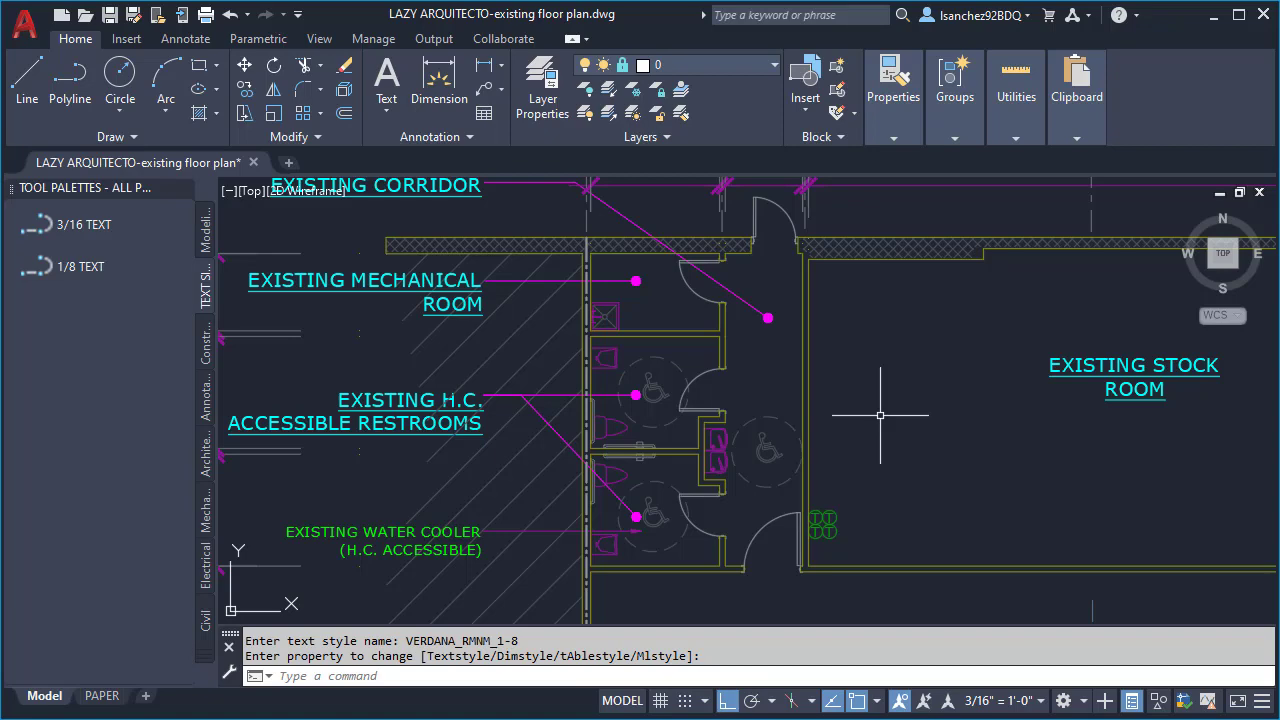
key(Escape)
key(ctrl+3)
scroll(740, 380, up, 2)
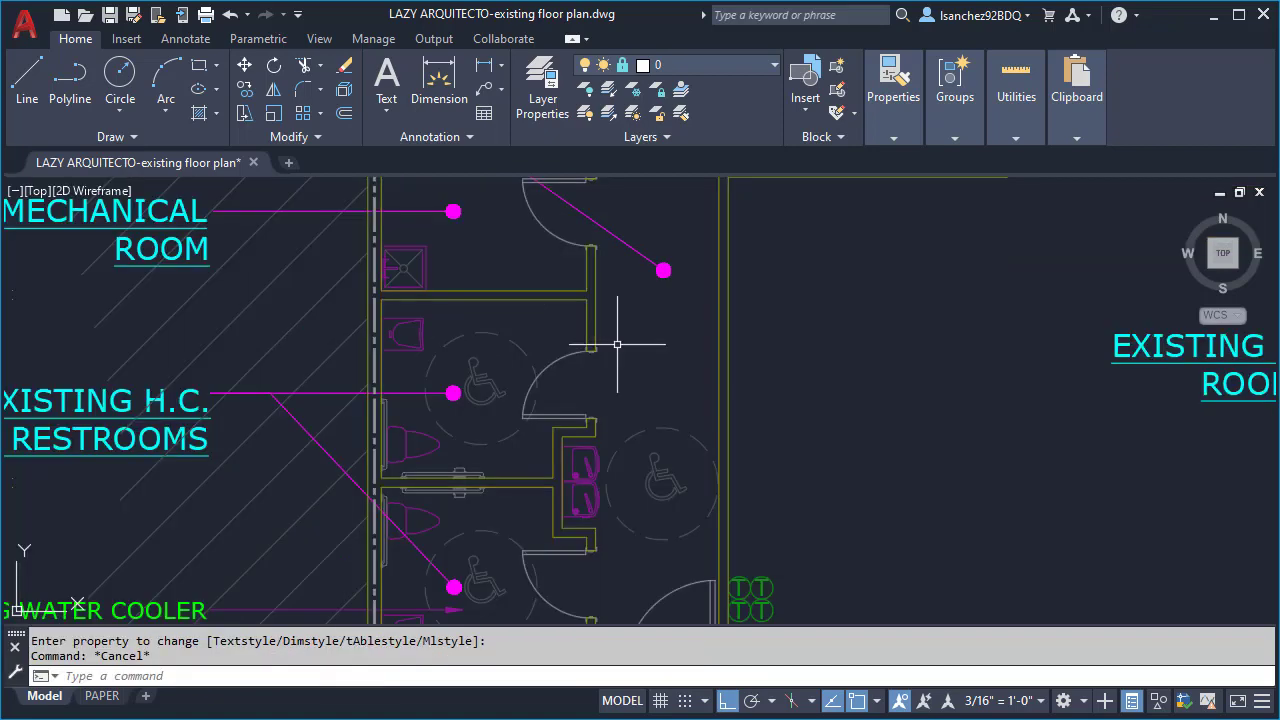
Open the CUI editor and create a new command named TextSizeChange
text(CUI)
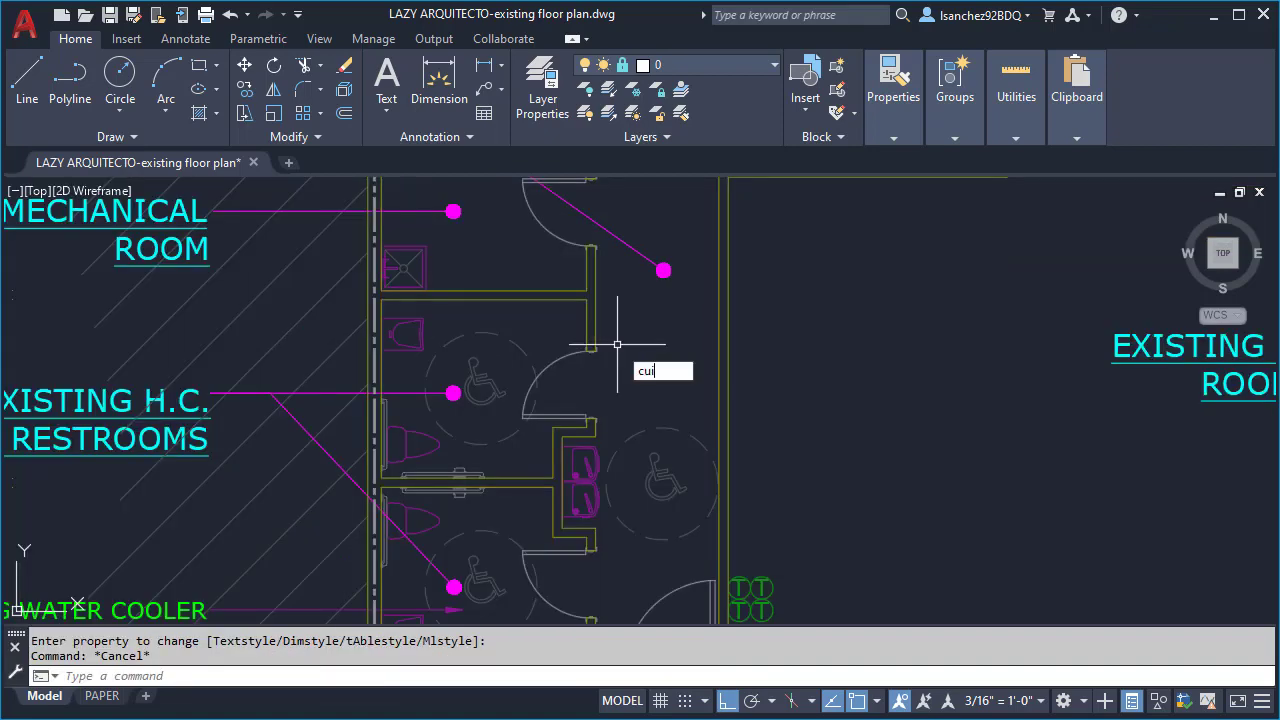
key(Return)
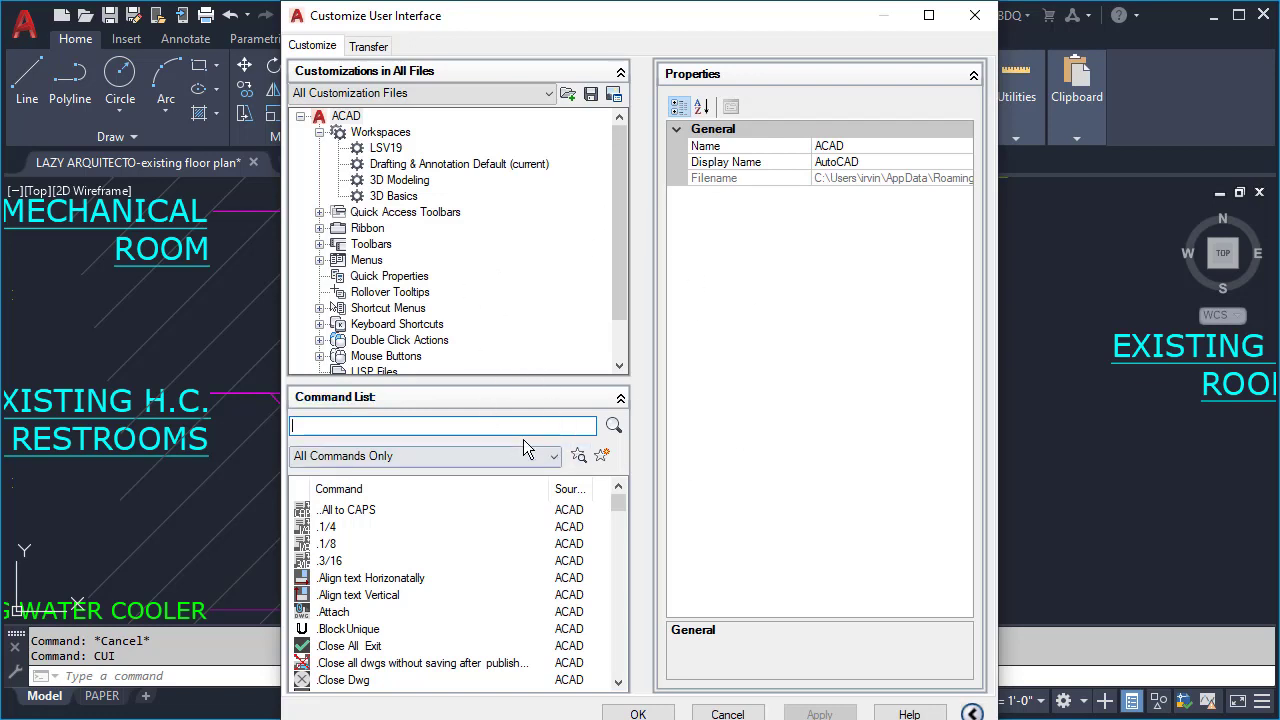
click(601, 456)
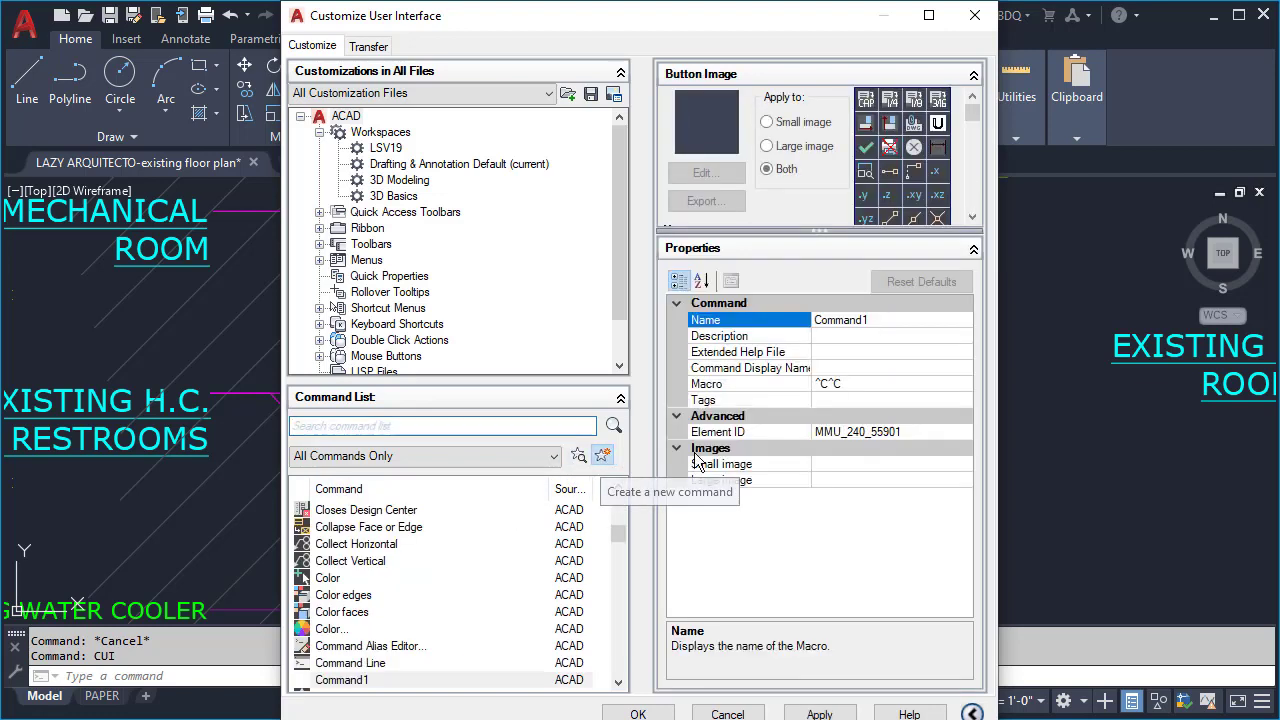
double_click(875, 322)
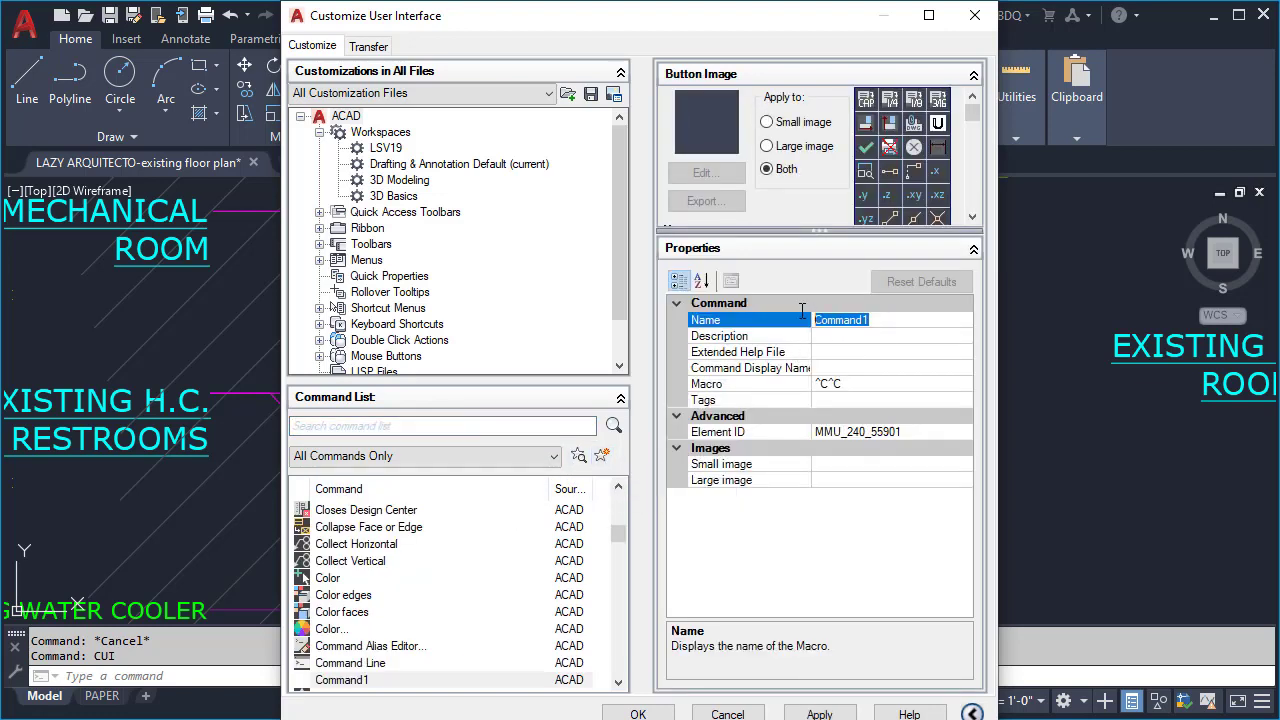
text(Text Size)
key(BackSpace)
key(BackSpace)
key(BackSpace)
key(BackSpace)
key(BackSpace)
text(SizeChange)
Base TextSizeChange's button image on TEXTTO1-8 and paint its 1/8 digits red
click(909, 355)
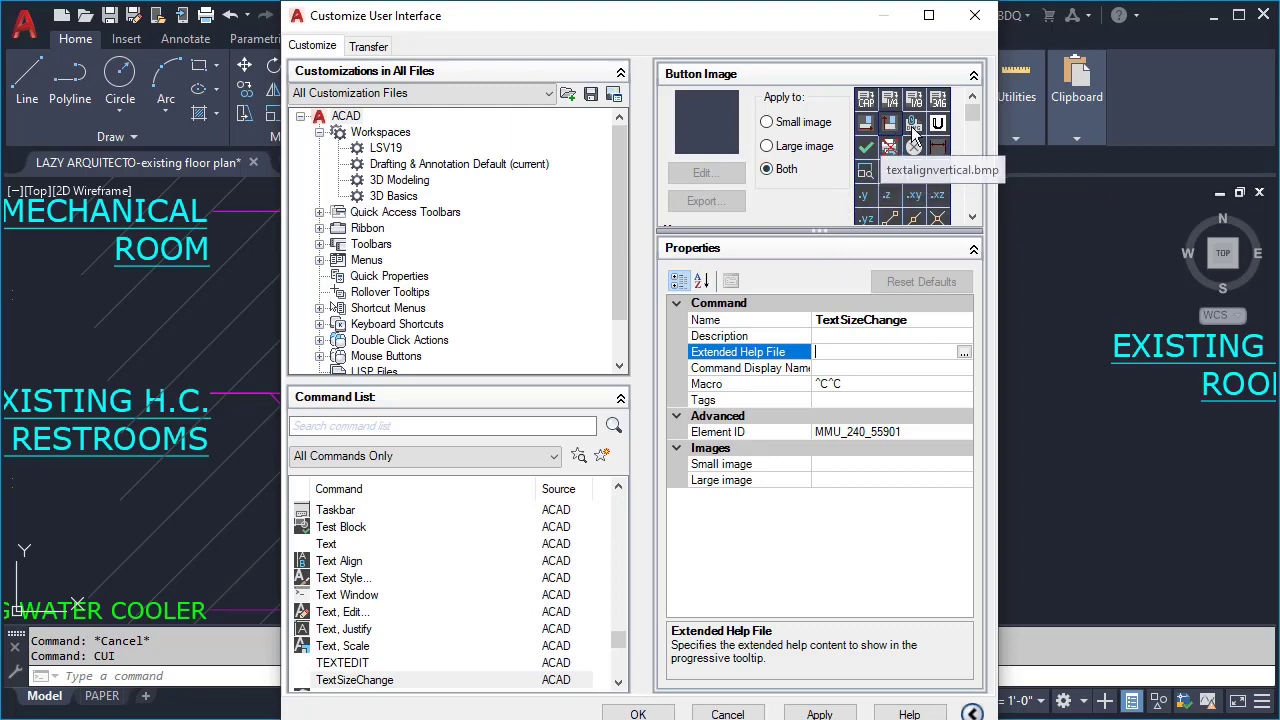
mouse_move(975, 111)
mouse_down()
mouse_move(976, 125)
mouse_move(975, 113)
mouse_up()
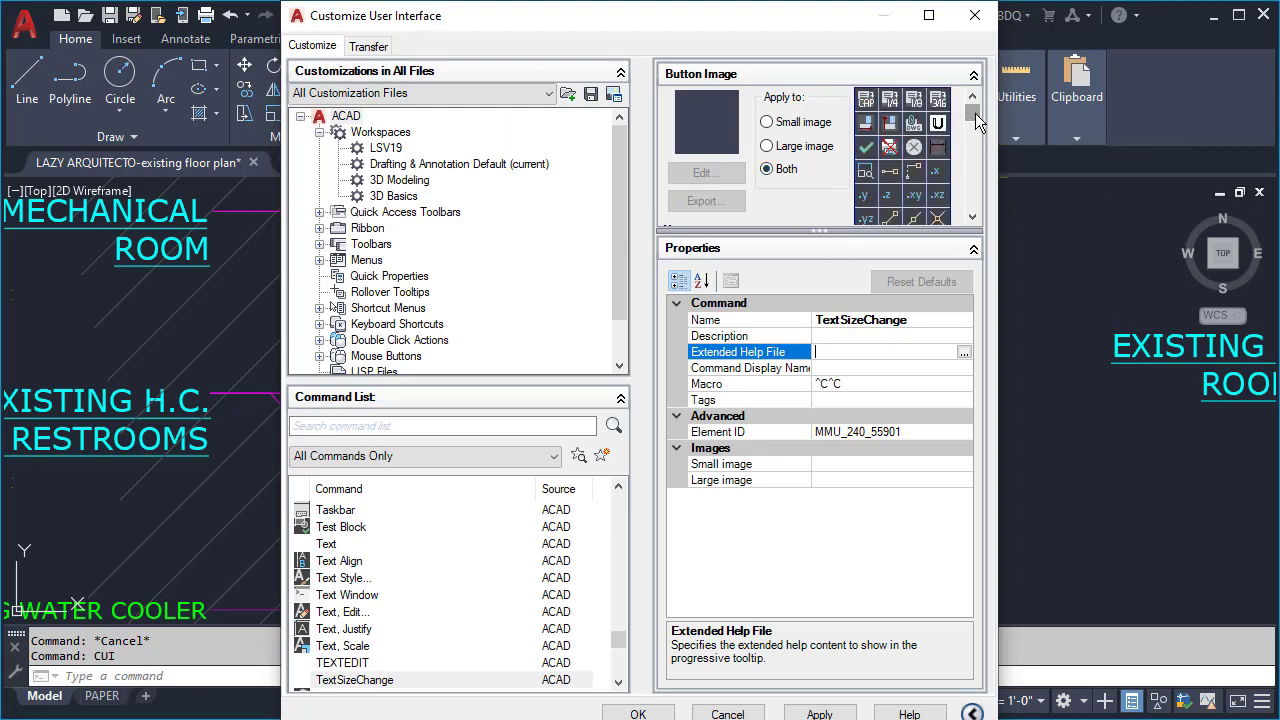
click(913, 103)
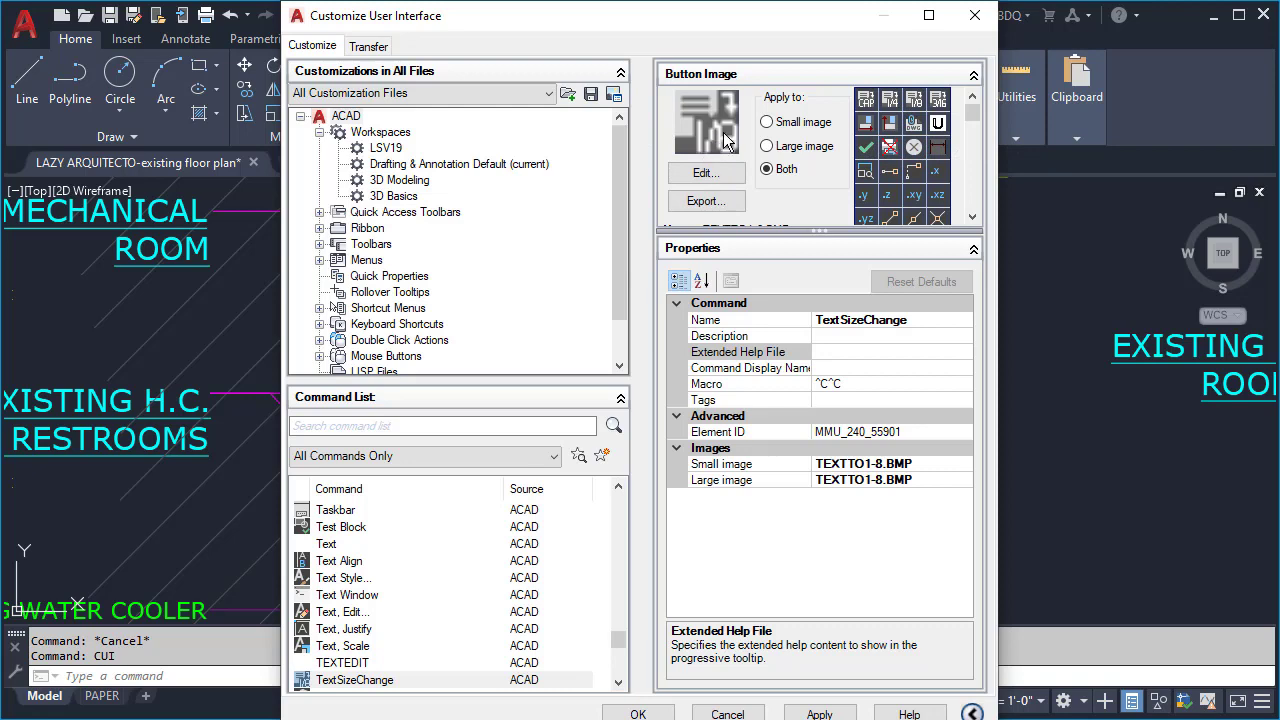
click(705, 172)
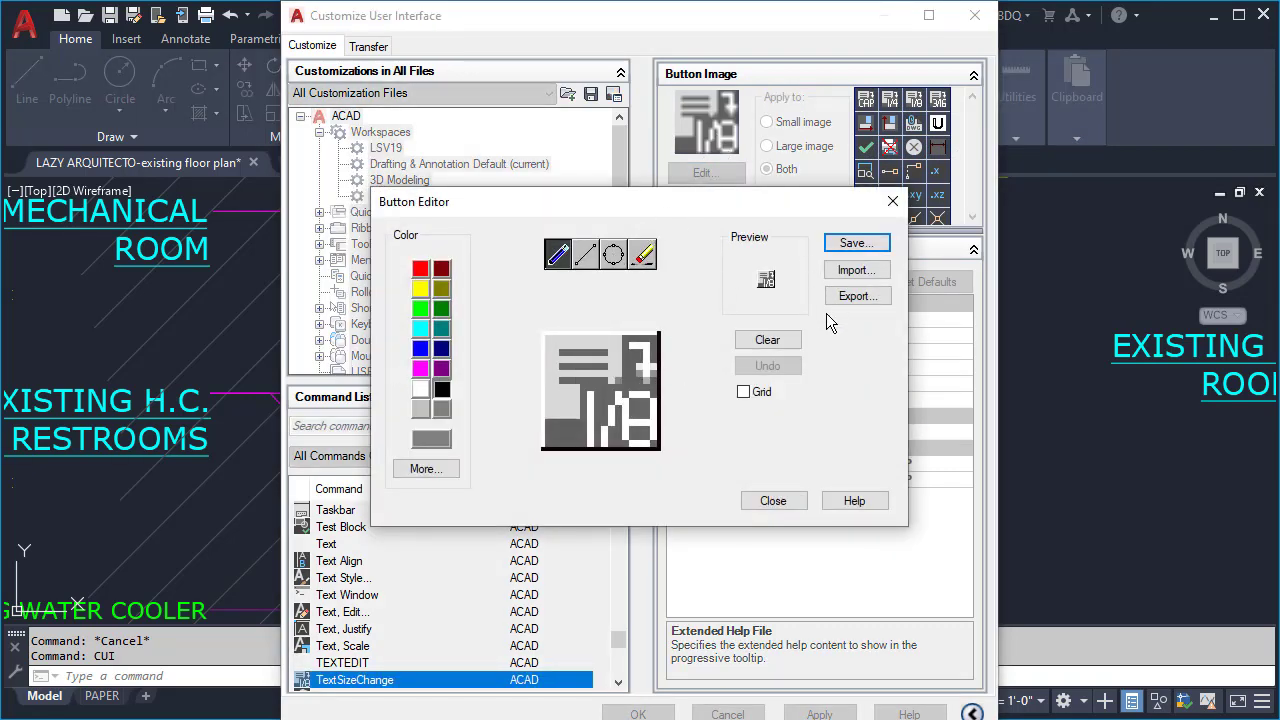
click(743, 391)
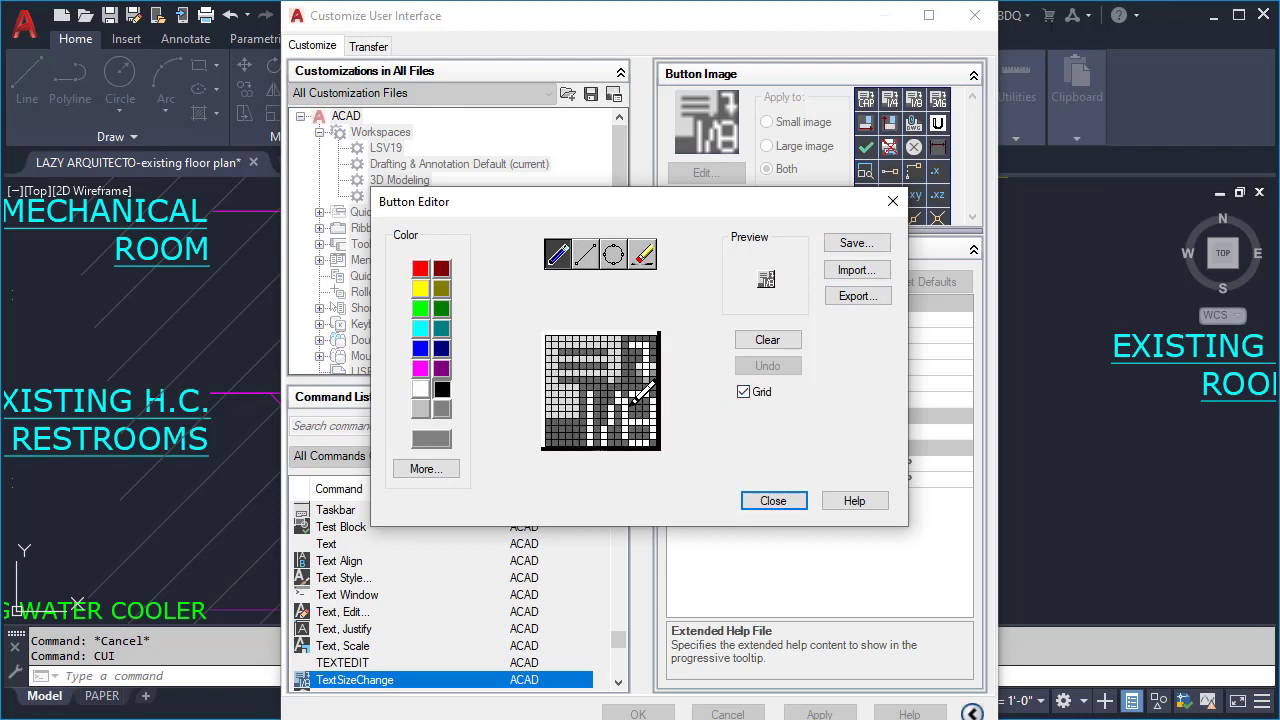
click(590, 396)
drag(590, 394, 590, 445)
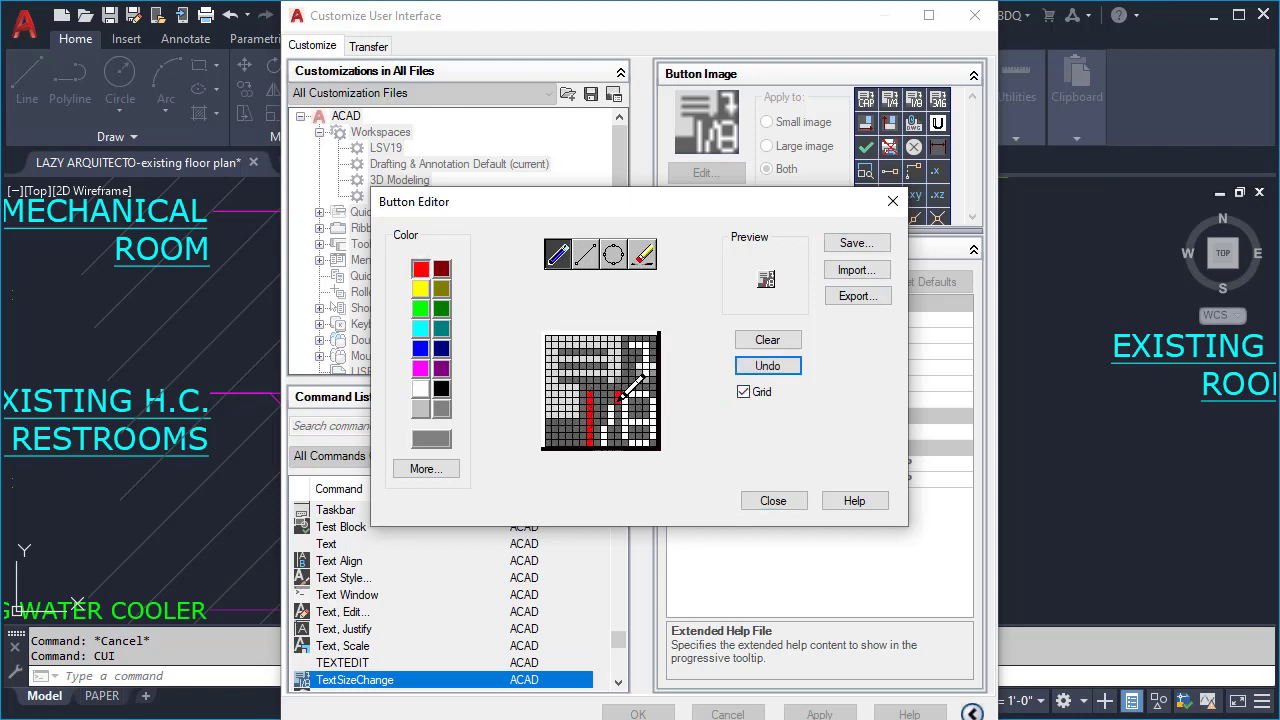
mouse_move(618, 392)
mouse_down()
mouse_move(608, 441)
mouse_move(632, 399)
mouse_move(627, 437)
mouse_move(645, 444)
mouse_move(633, 417)
mouse_move(657, 411)
mouse_move(658, 396)
mouse_move(654, 426)
mouse_move(652, 394)
mouse_up()
click(767, 365)
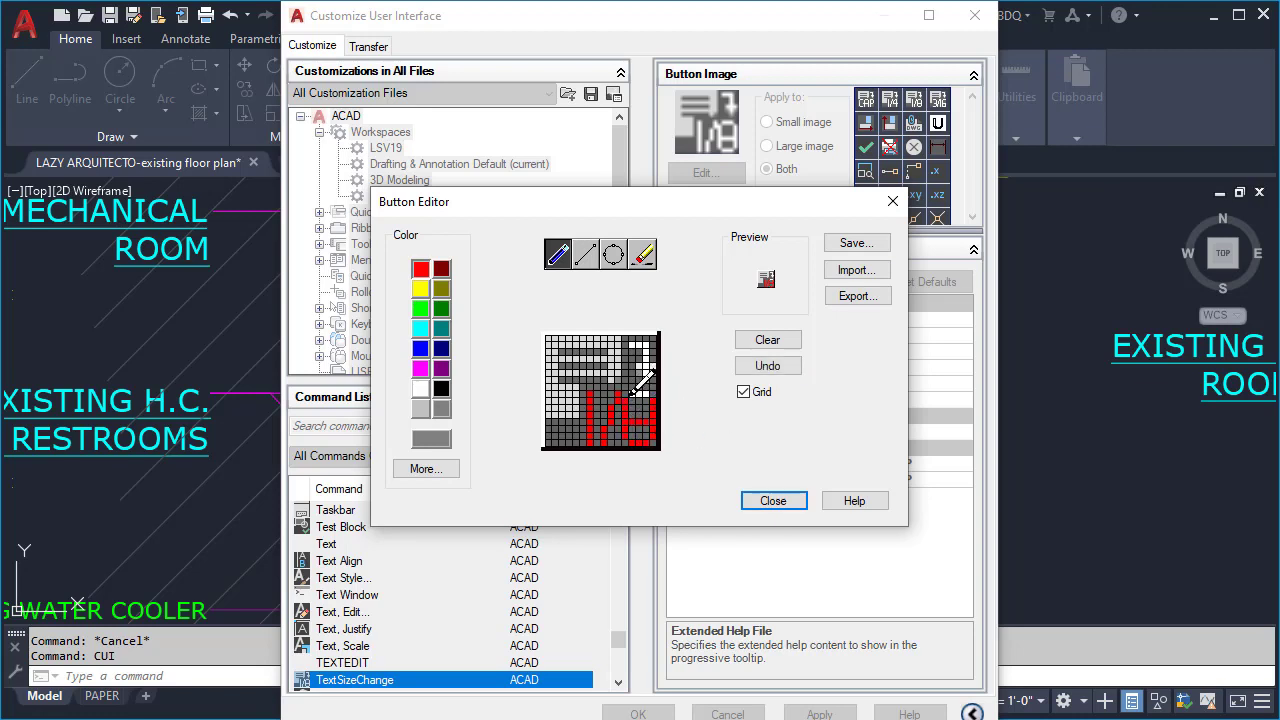
Export the edited icon and save it as TEXTTO1-8.bmp for the command's button image
click(855, 297)
click(586, 556)
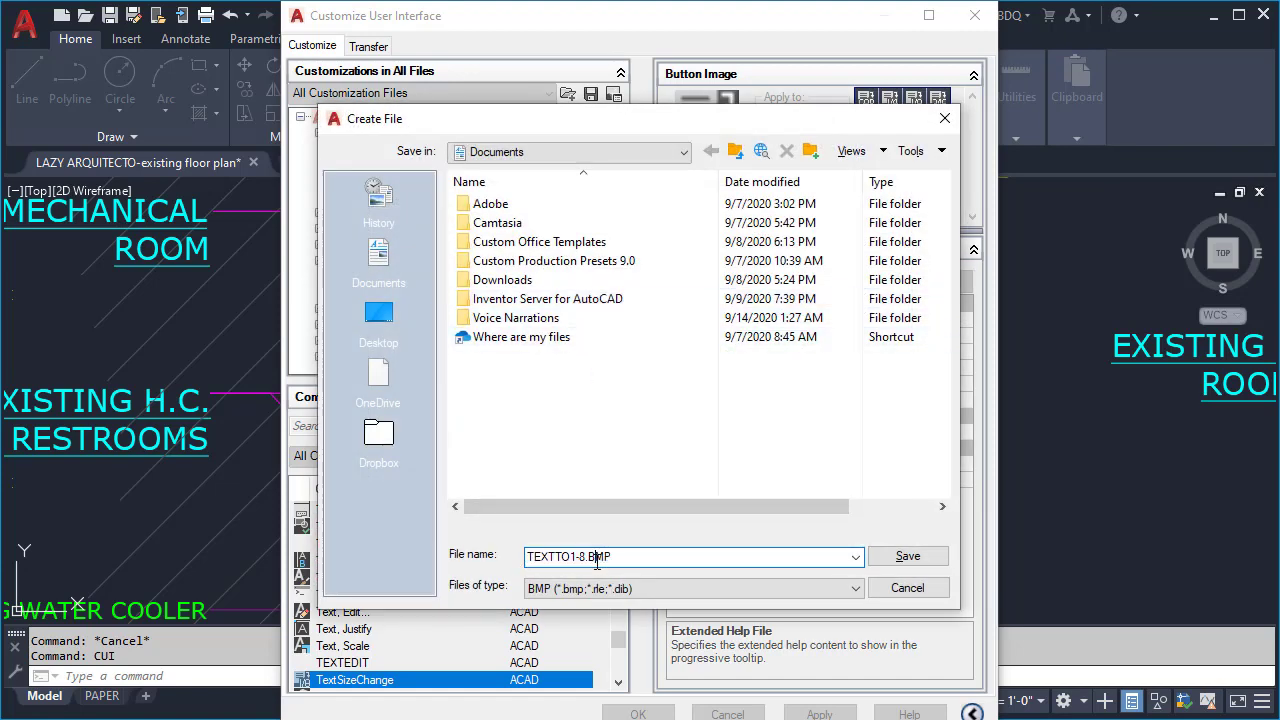
drag(586, 556, 527, 556)
click(905, 557)
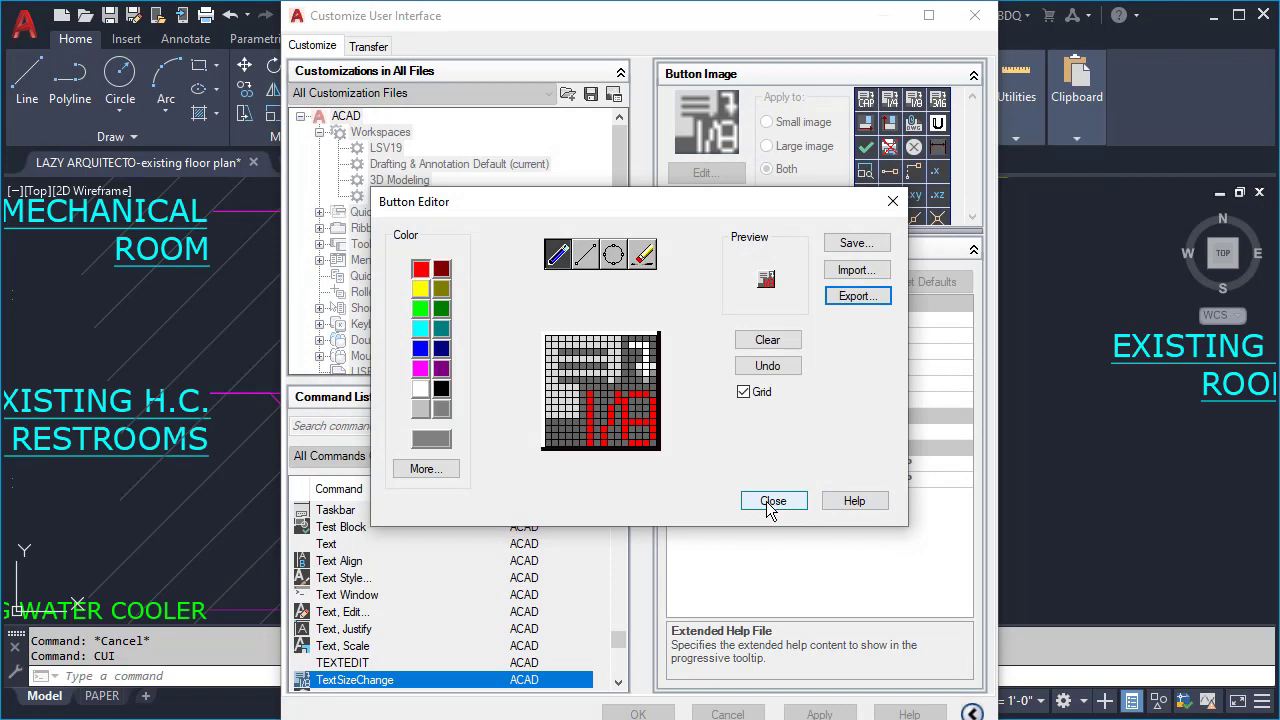
click(773, 501)
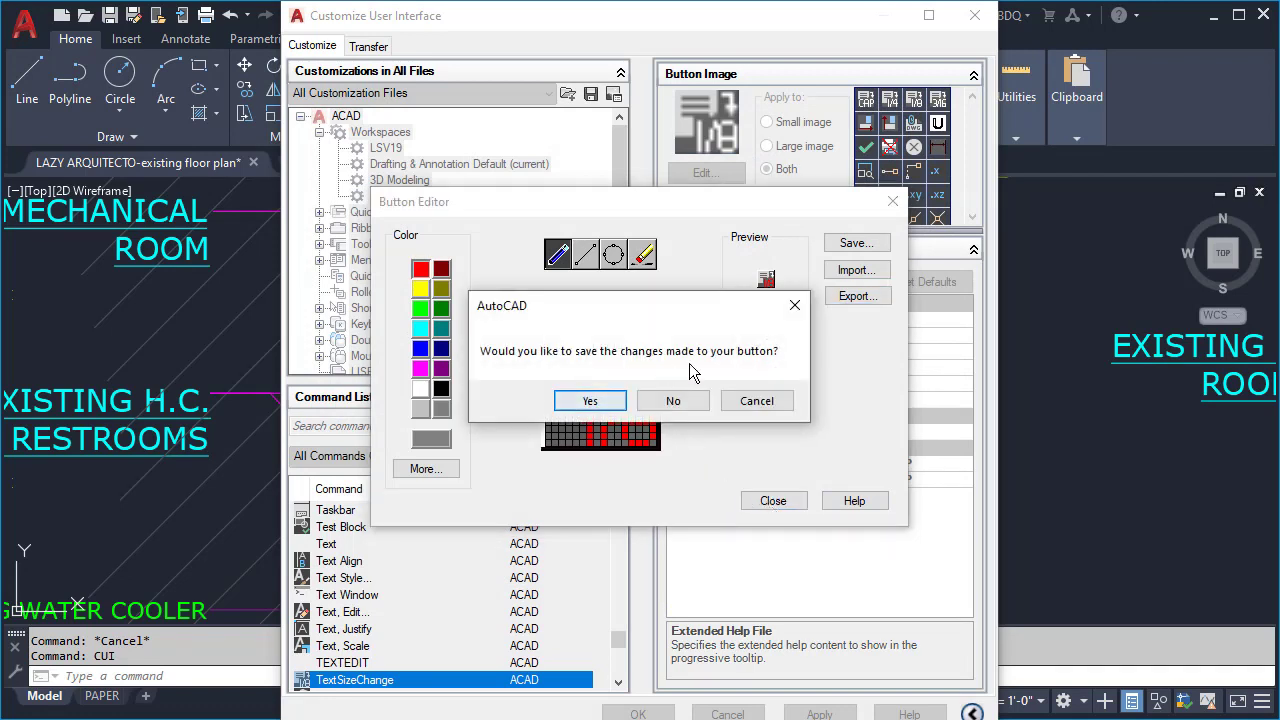
click(585, 405)
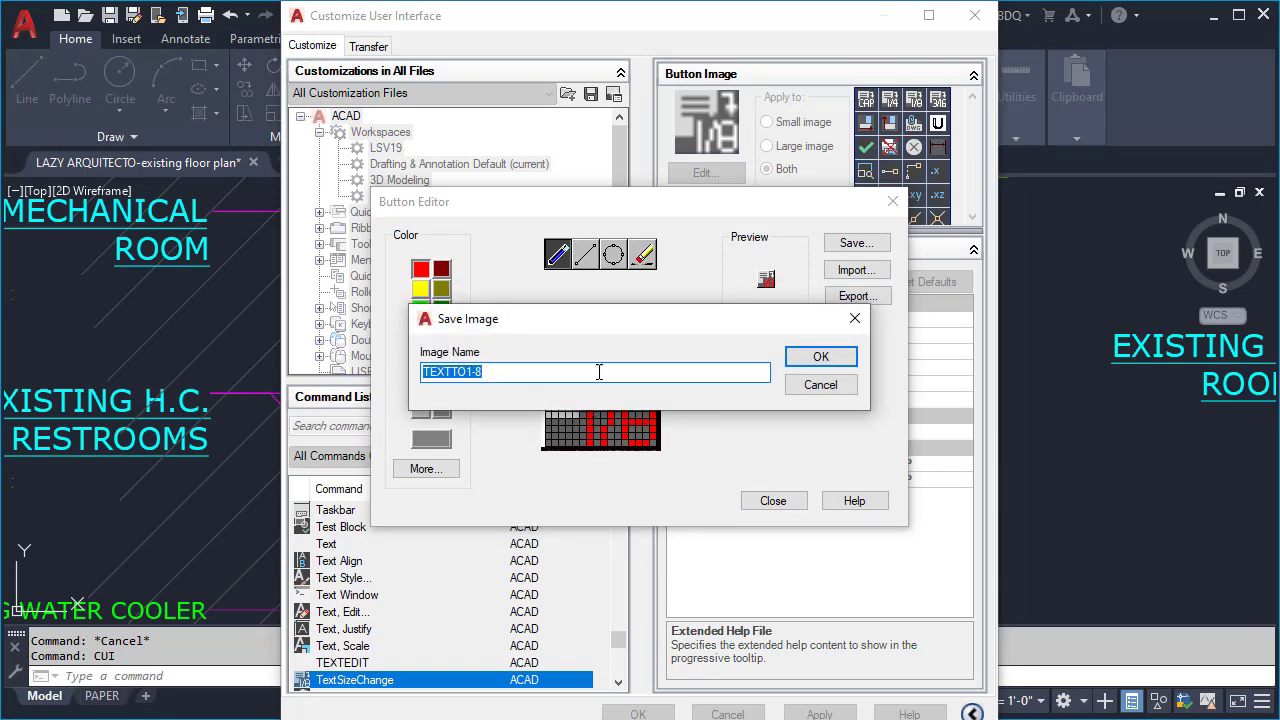
click(812, 357)
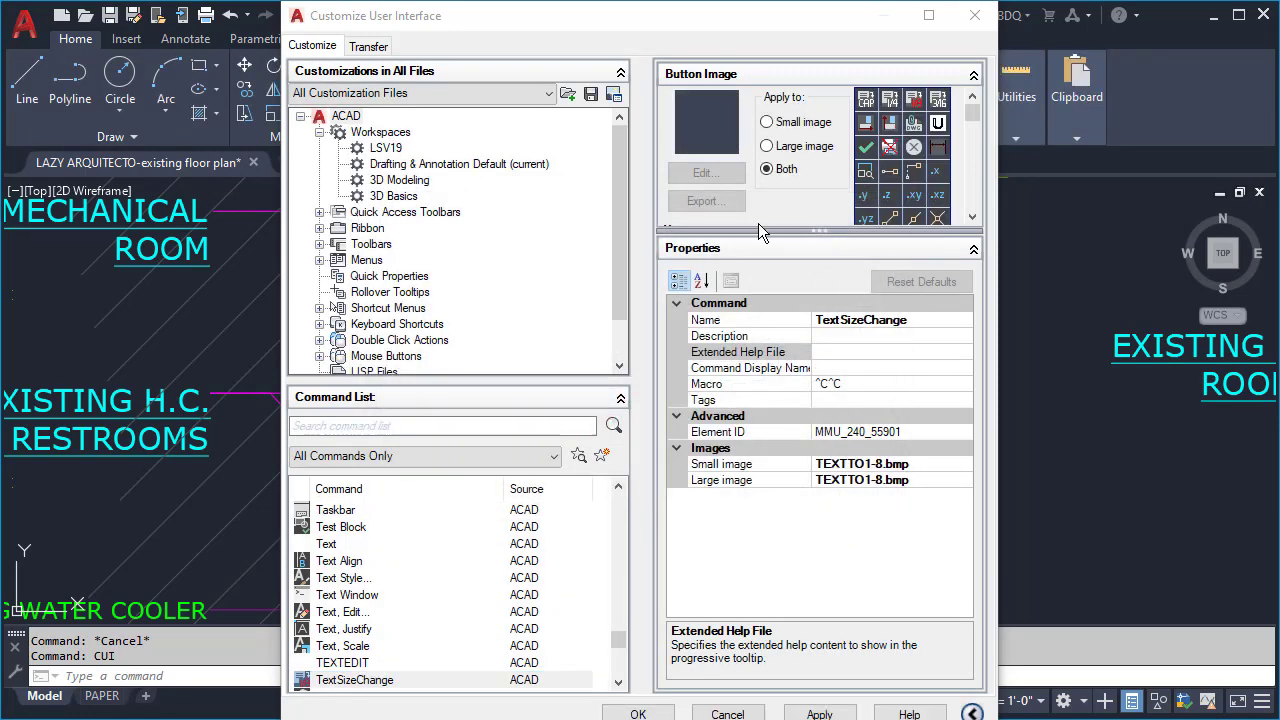
Assign the red TEXTTO1-8 image to TextSizeChange and expand Ribbon > Tabs > Home - 2D
click(913, 103)
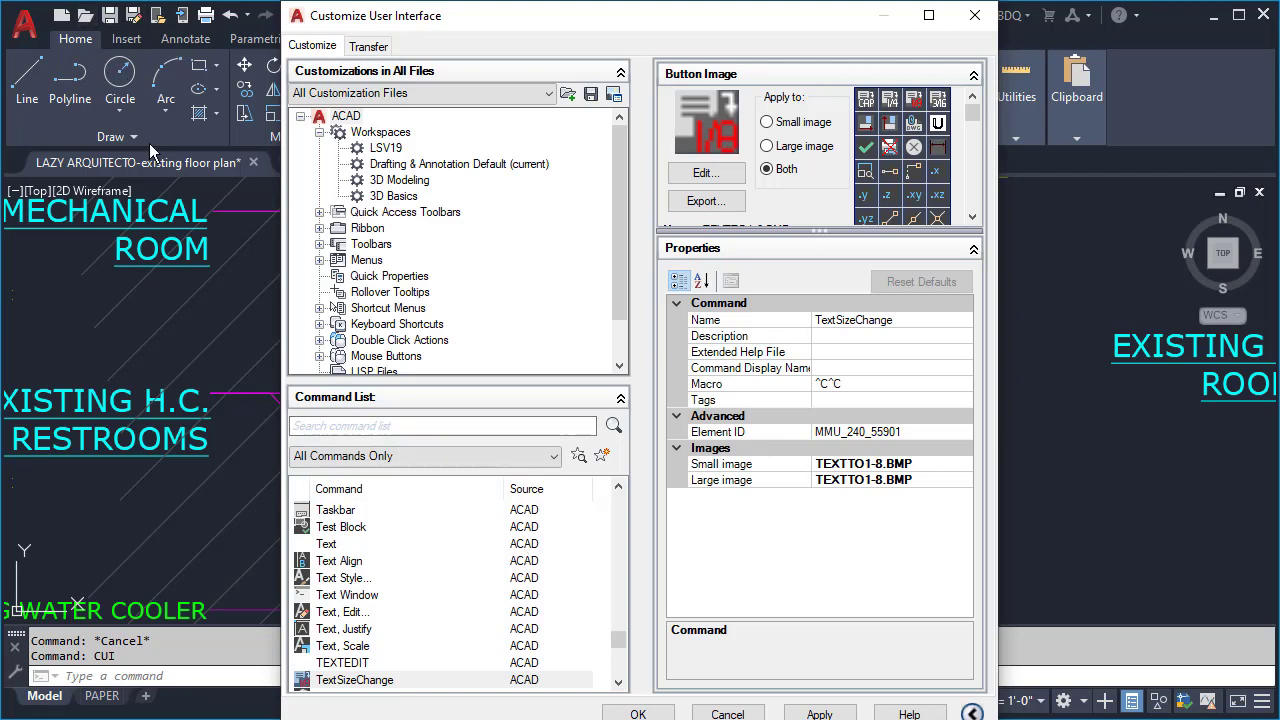
click(378, 684)
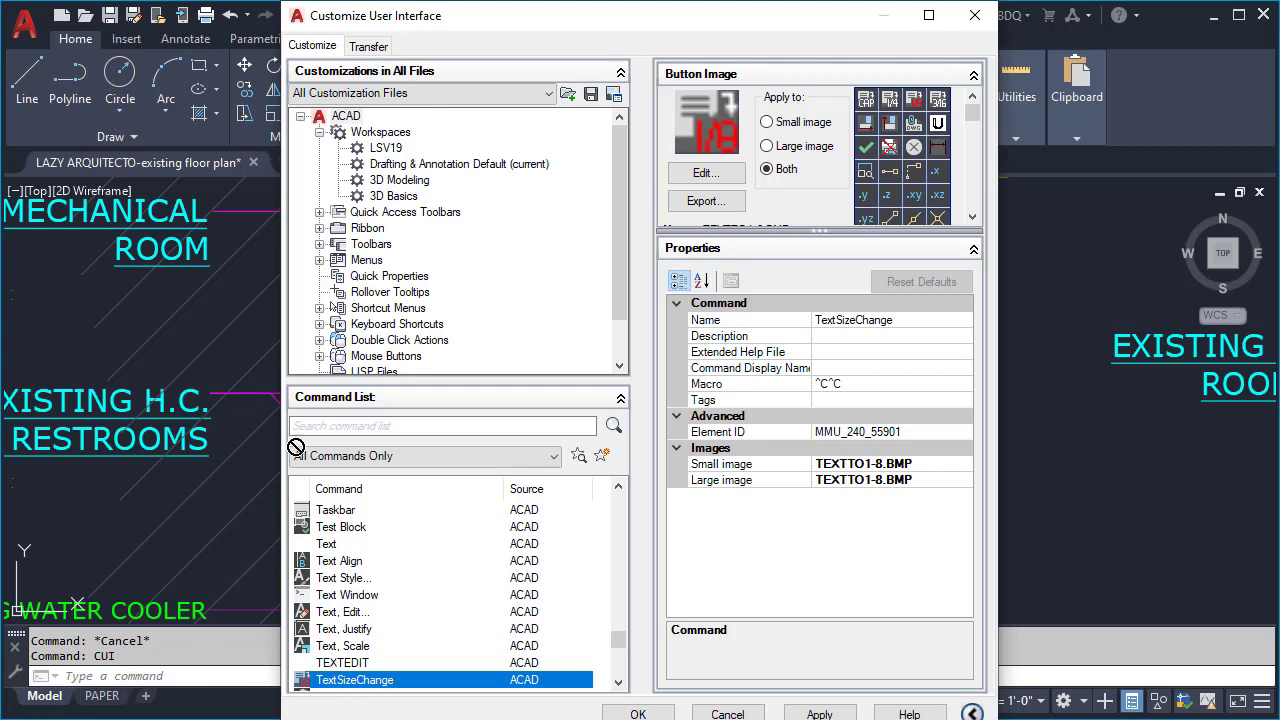
mouse_move(377, 676)
mouse_down()
mouse_move(177, 463)
mouse_move(48, 105)
mouse_move(14, 100)
mouse_up()
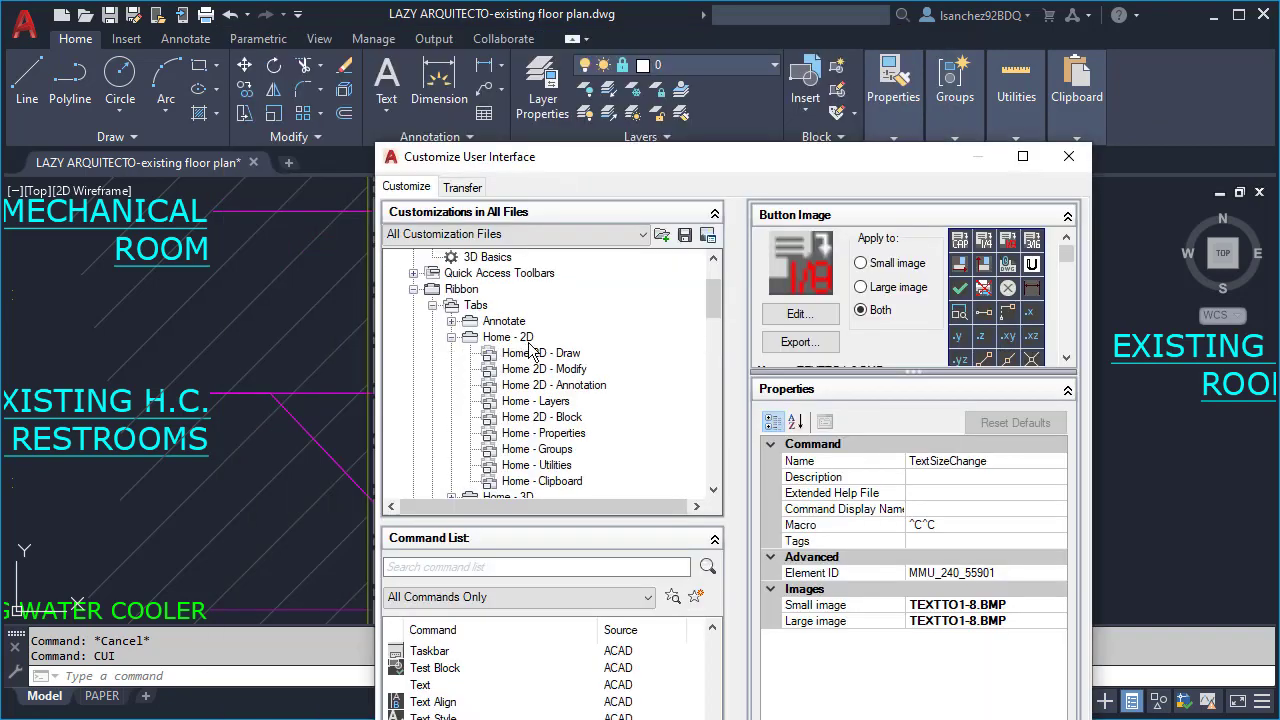
Create a new ribbon panel under Ribbon > Panels and name it Custom
click(548, 481)
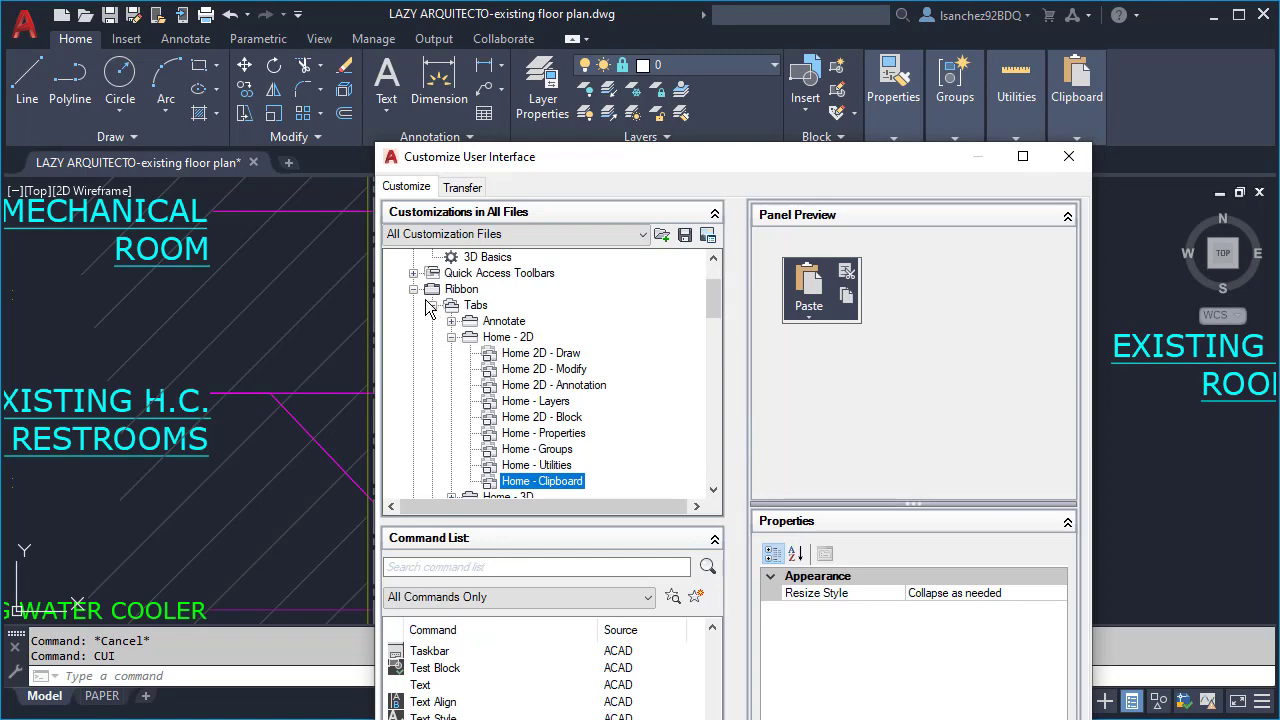
scroll(445, 320, down, 2)
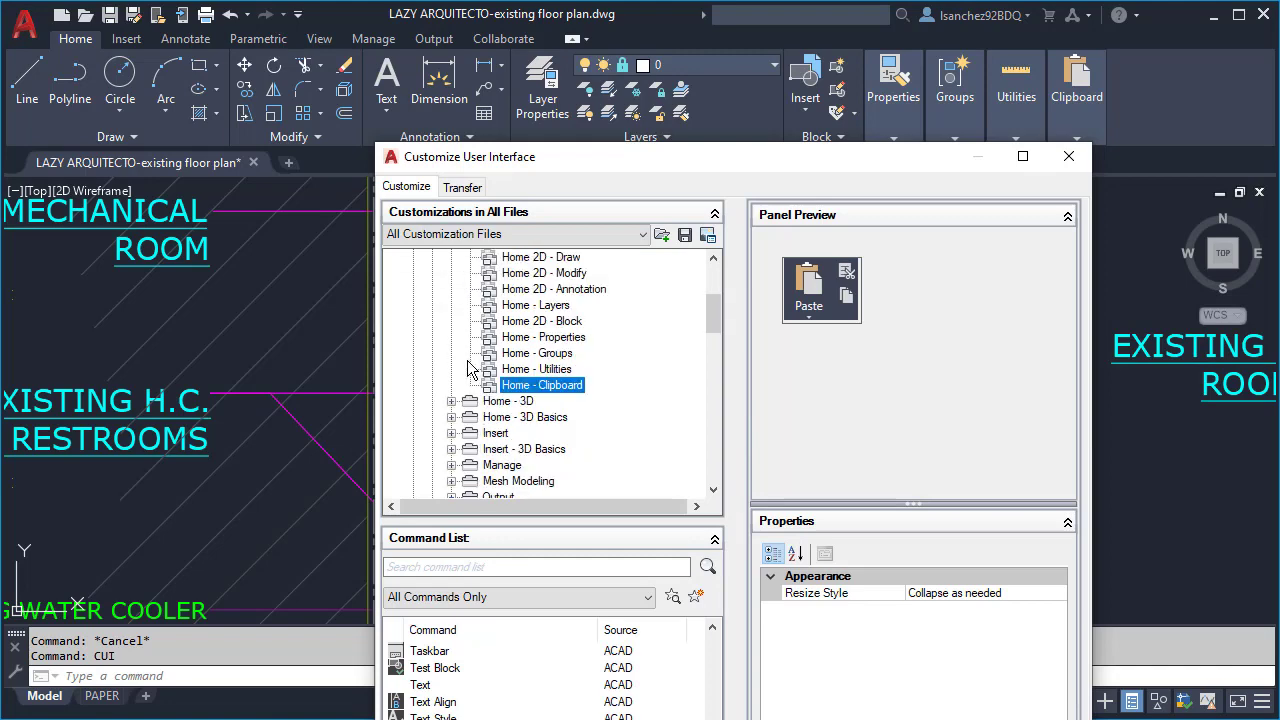
scroll(465, 381, down, 3)
scroll(465, 381, up, 5)
scroll(465, 381, down, 15)
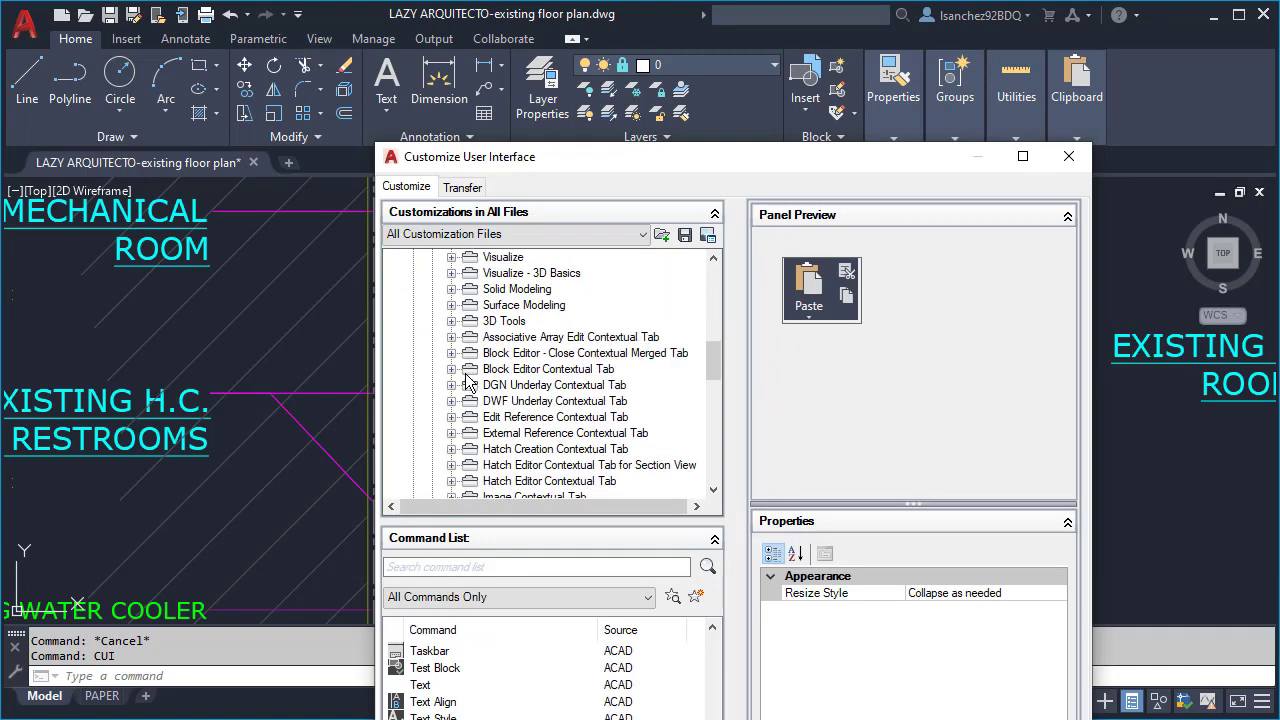
scroll(444, 440, down, 2)
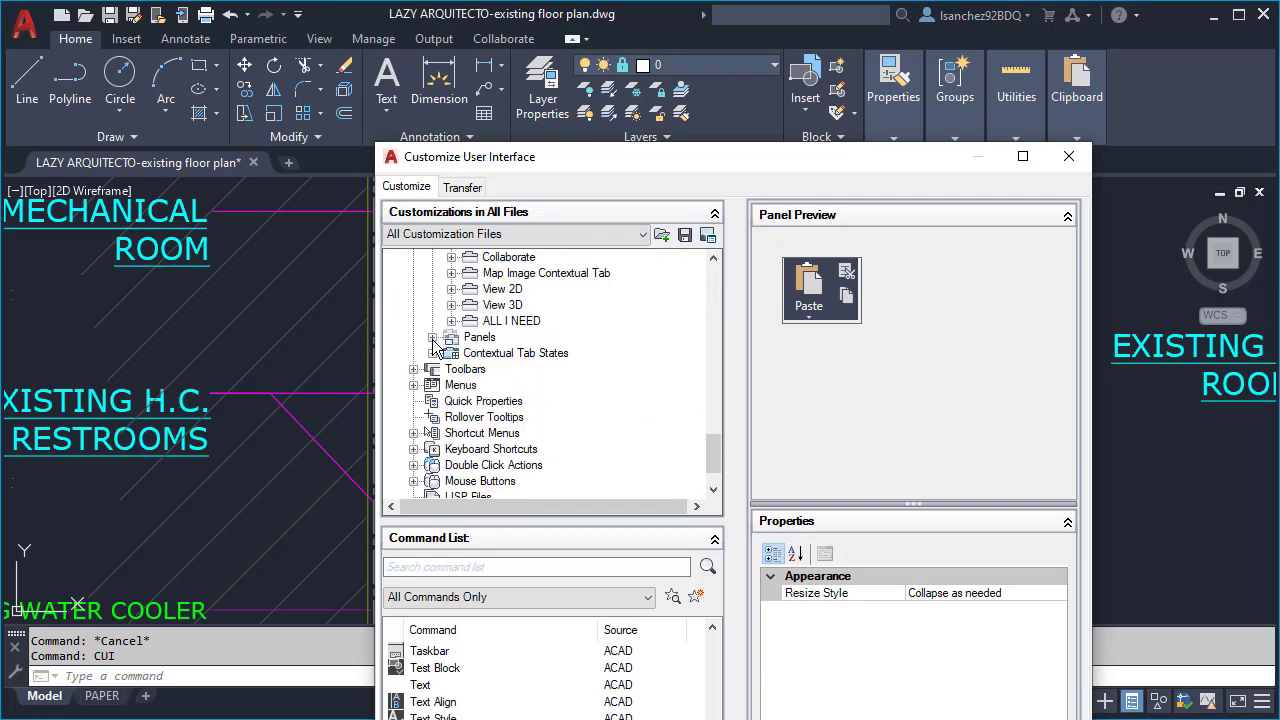
click(432, 338)
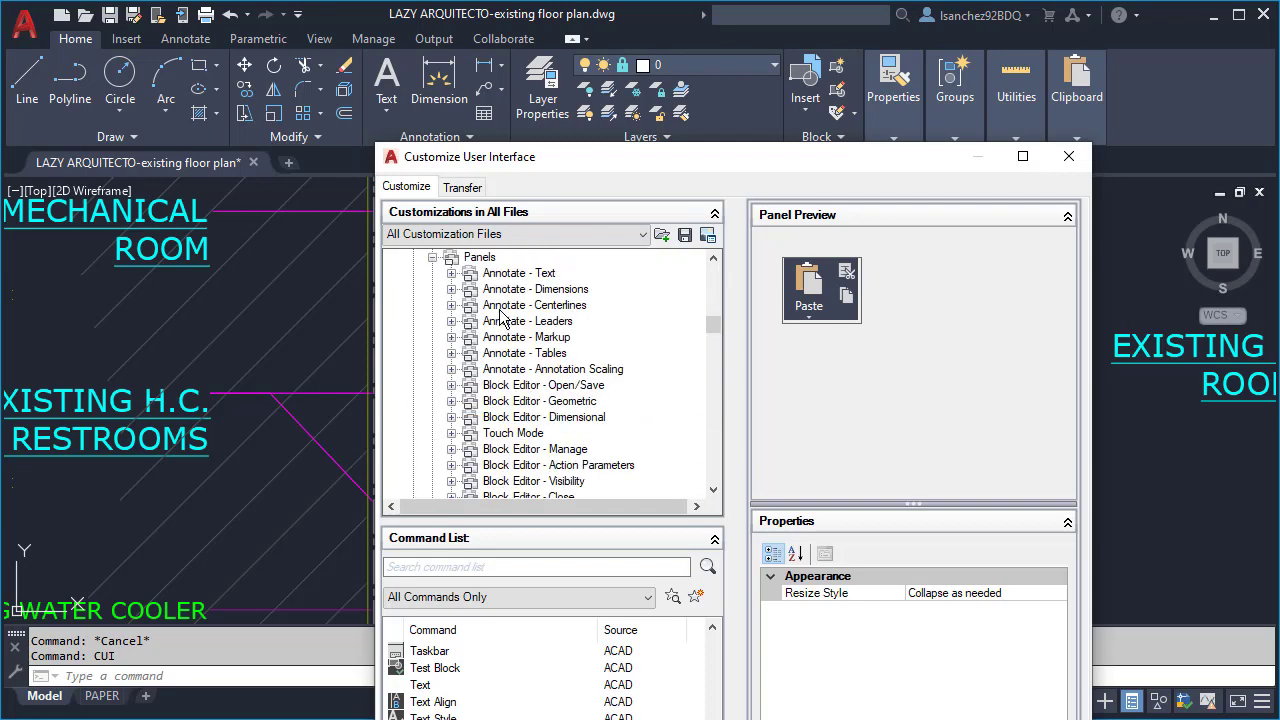
click(493, 258)
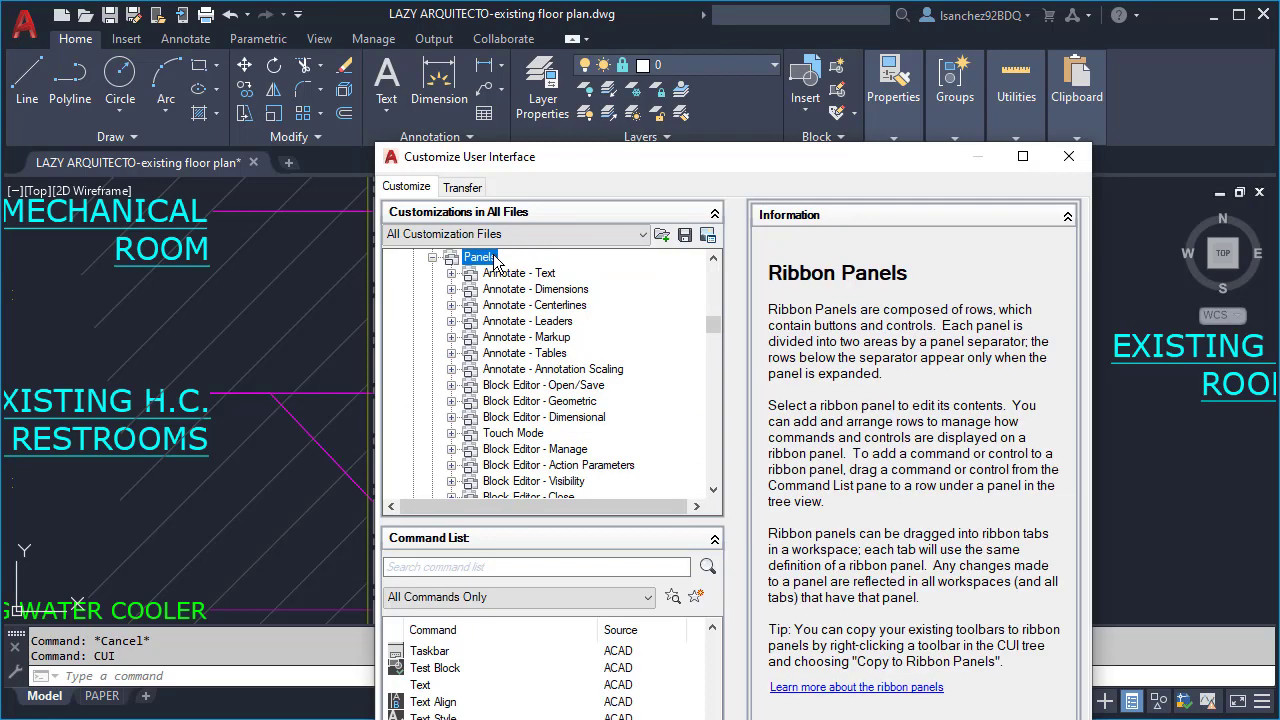
right_click(493, 258)
click(563, 261)
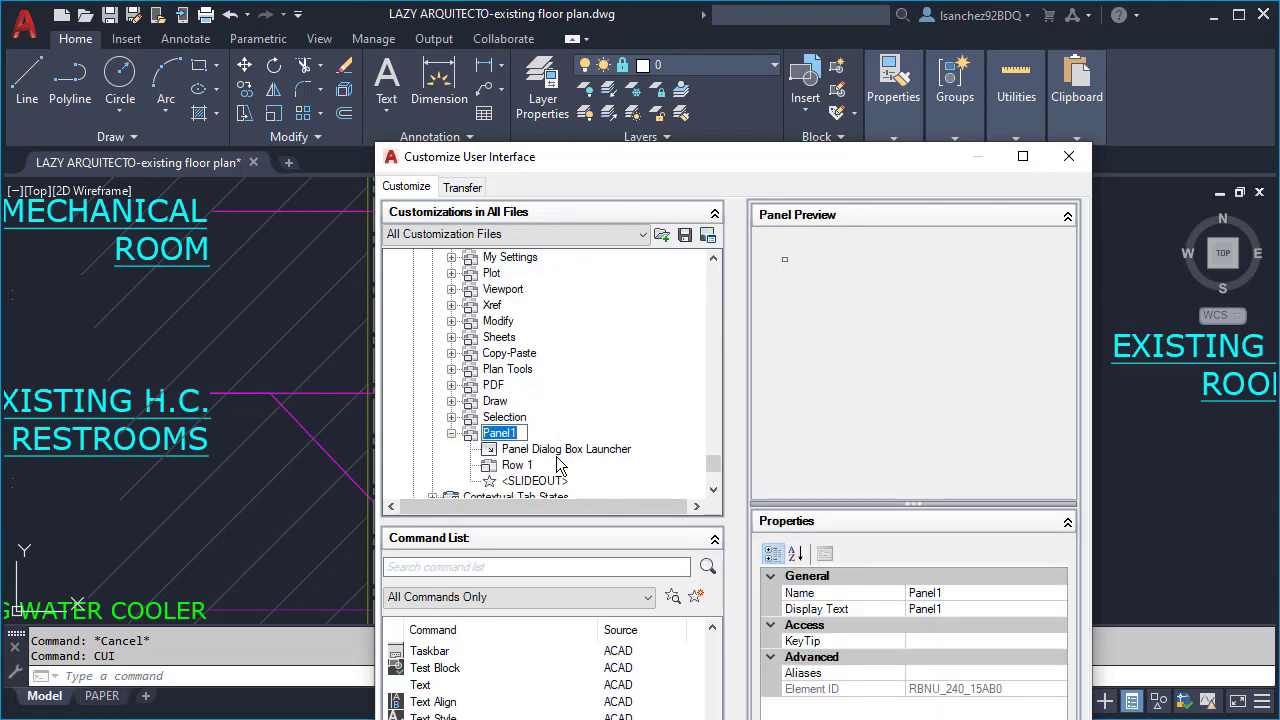
text(Custom)
key(Return)
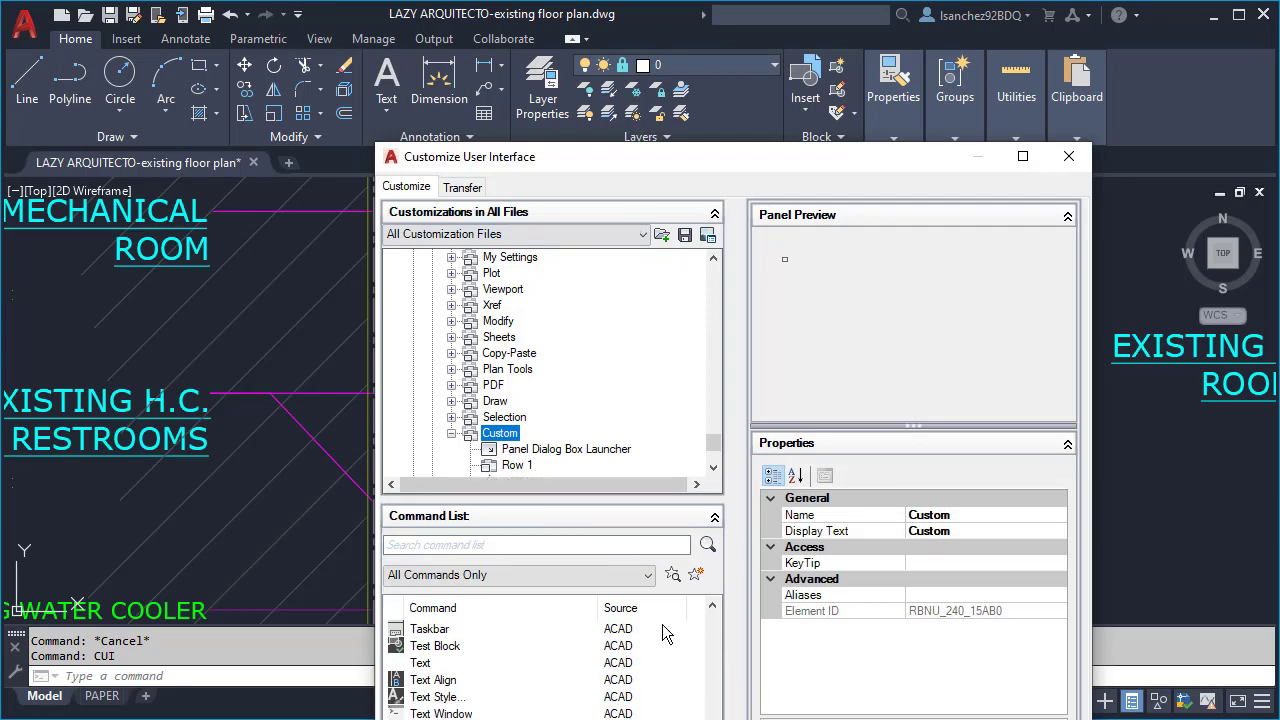
drag(691, 160, 645, 25)
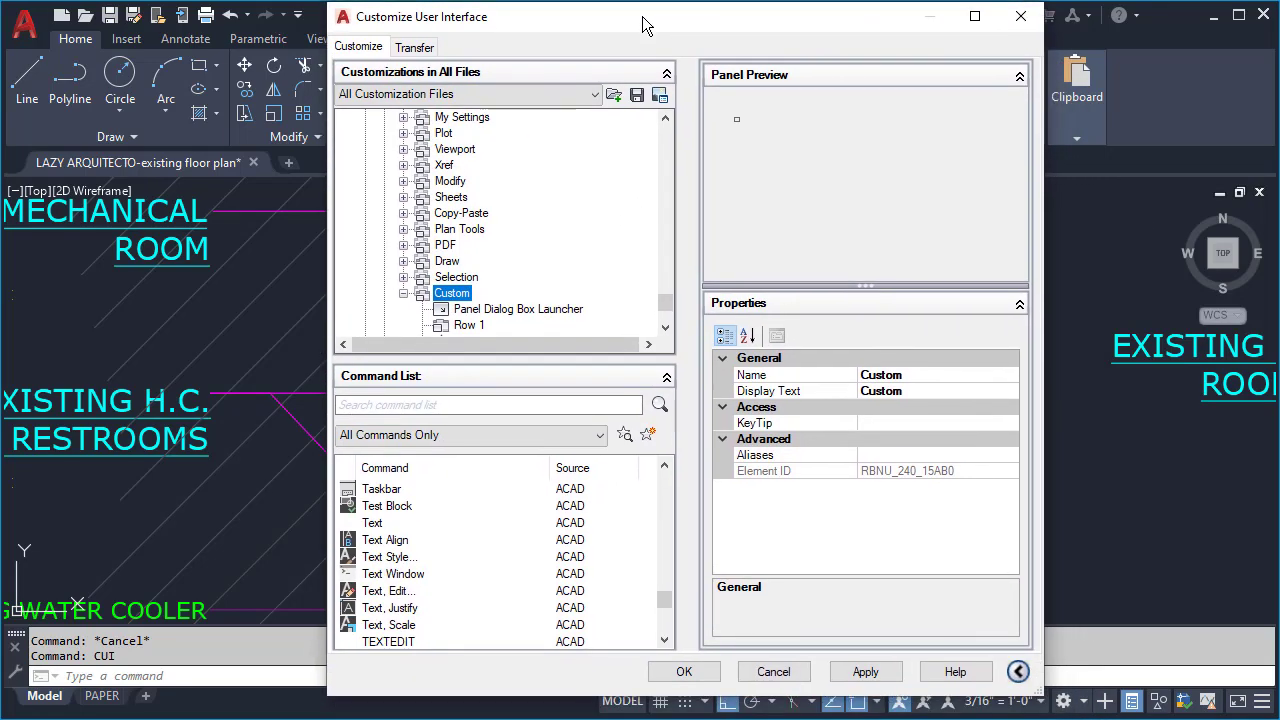
Drag TextSizeChange into Row 1 of the Custom panel
click(409, 641)
click(402, 644)
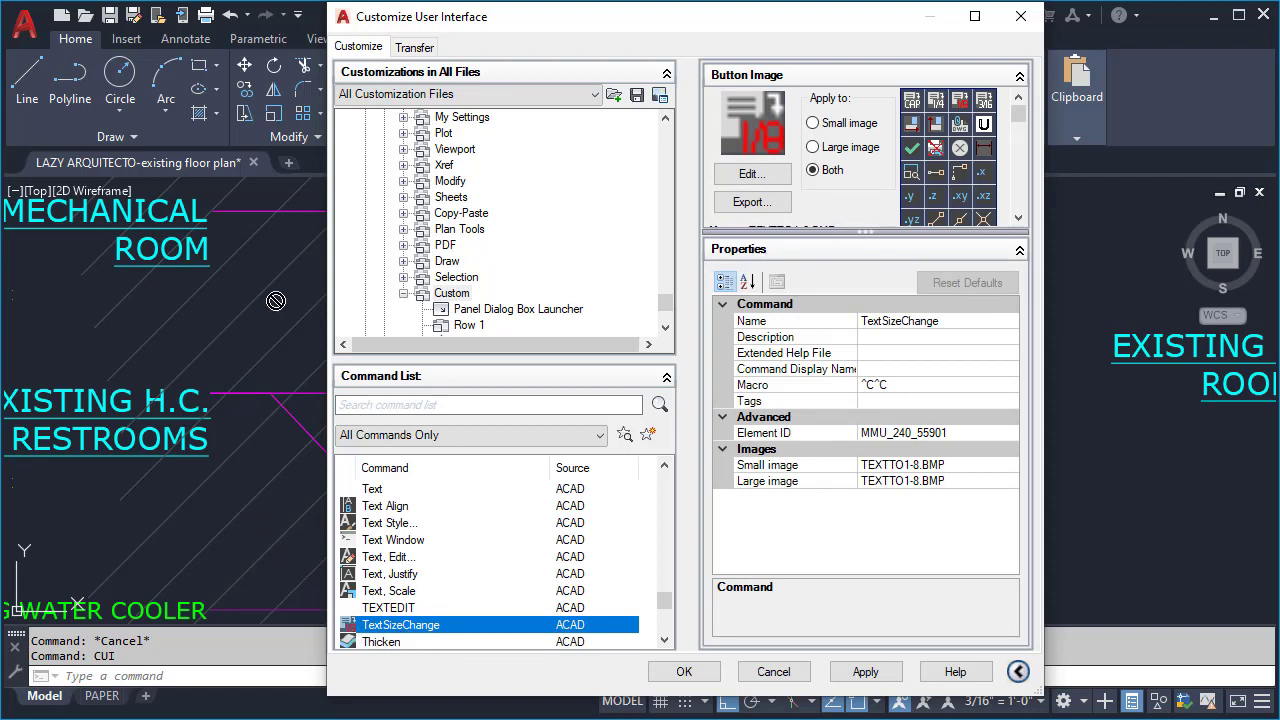
drag(276, 300, 469, 238)
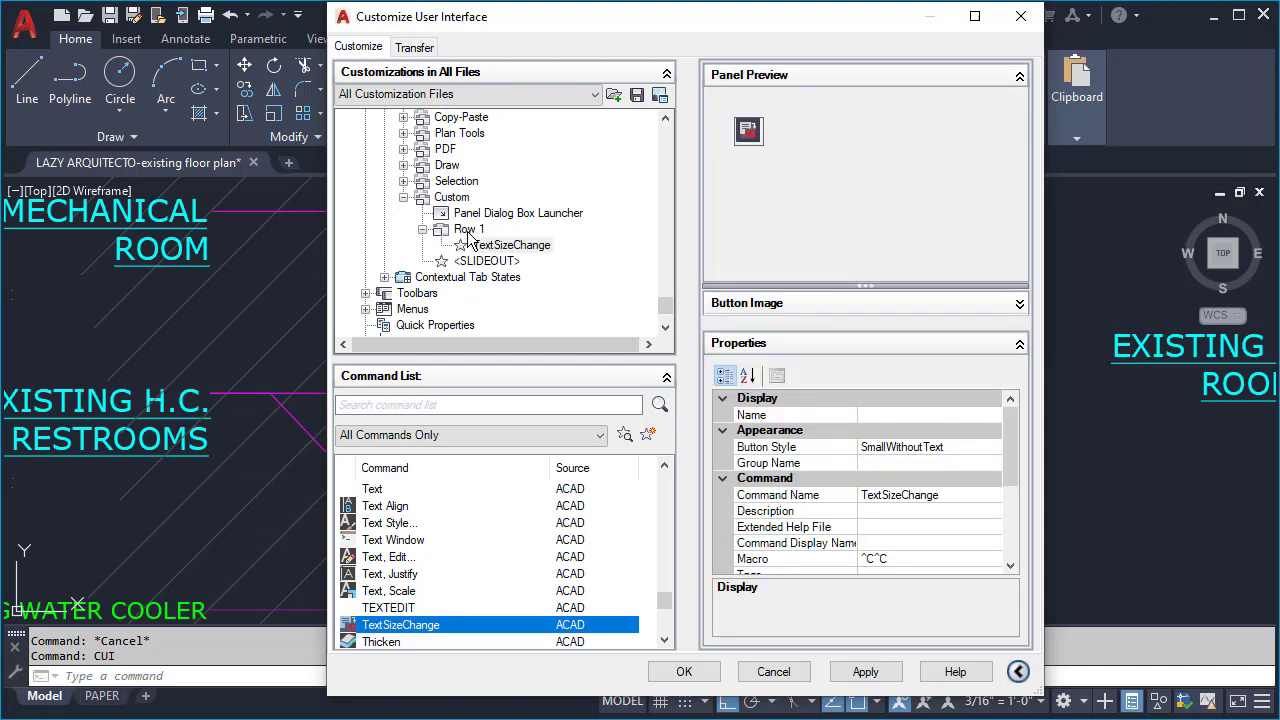
Place the Custom panel in the Home - 2D tab after Home - Clipboard
click(452, 283)
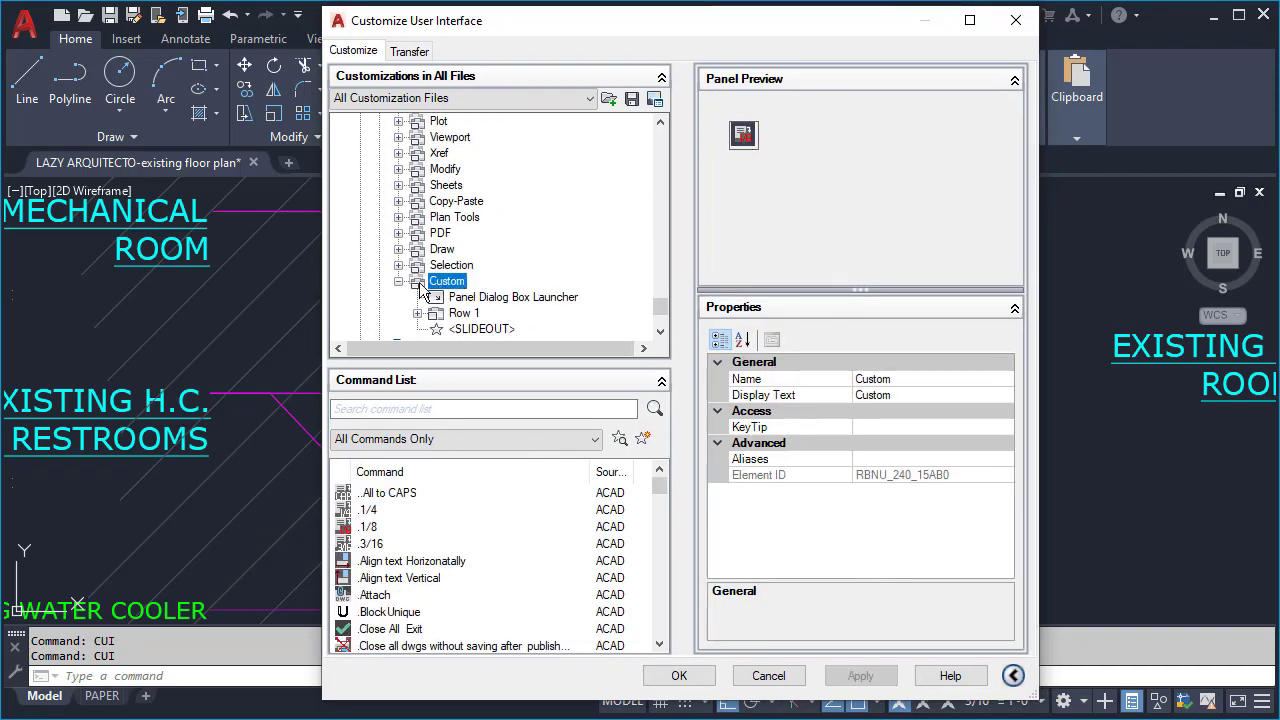
click(400, 282)
mouse_move(460, 285)
mouse_down()
mouse_move(477, 103)
mouse_move(482, 134)
mouse_move(509, 134)
mouse_move(509, 211)
mouse_move(484, 192)
mouse_move(485, 135)
mouse_move(497, 157)
mouse_move(490, 136)
mouse_move(458, 242)
mouse_move(448, 212)
mouse_move(491, 325)
mouse_move(496, 265)
mouse_move(476, 263)
mouse_move(472, 282)
mouse_up()
click(488, 251)
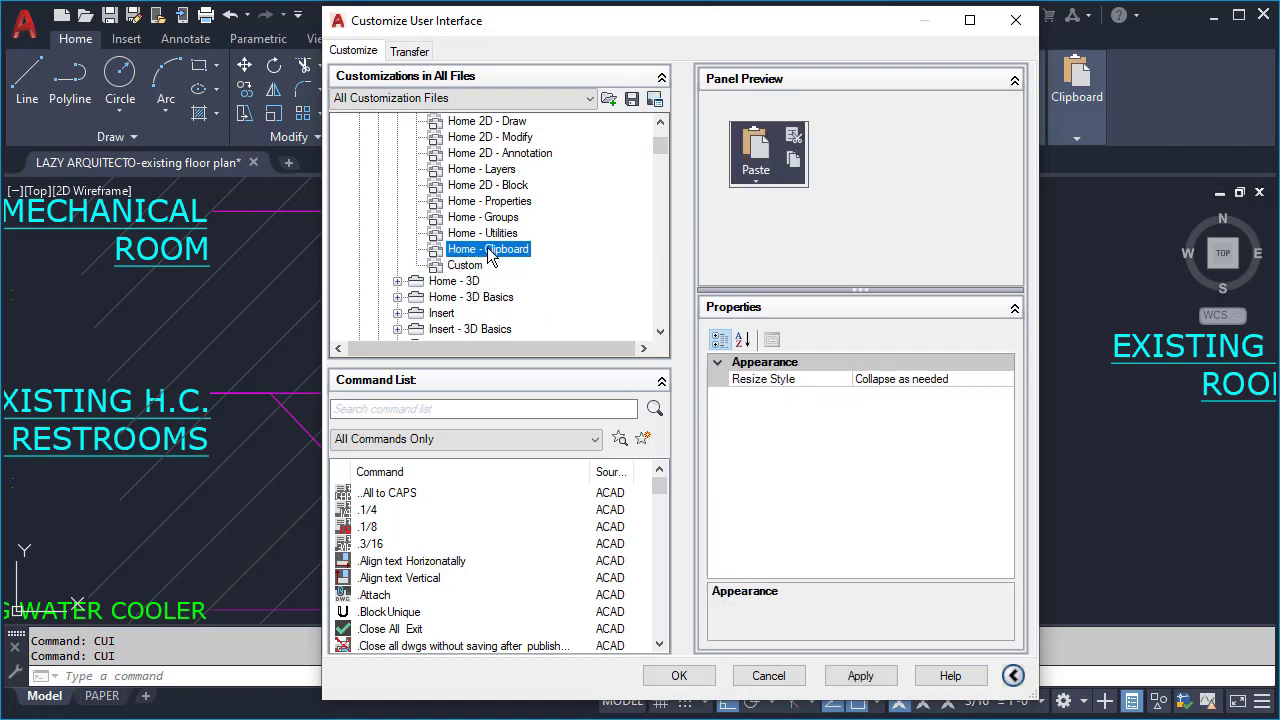
scroll(484, 240, up, 2)
scroll(483, 240, up, 1)
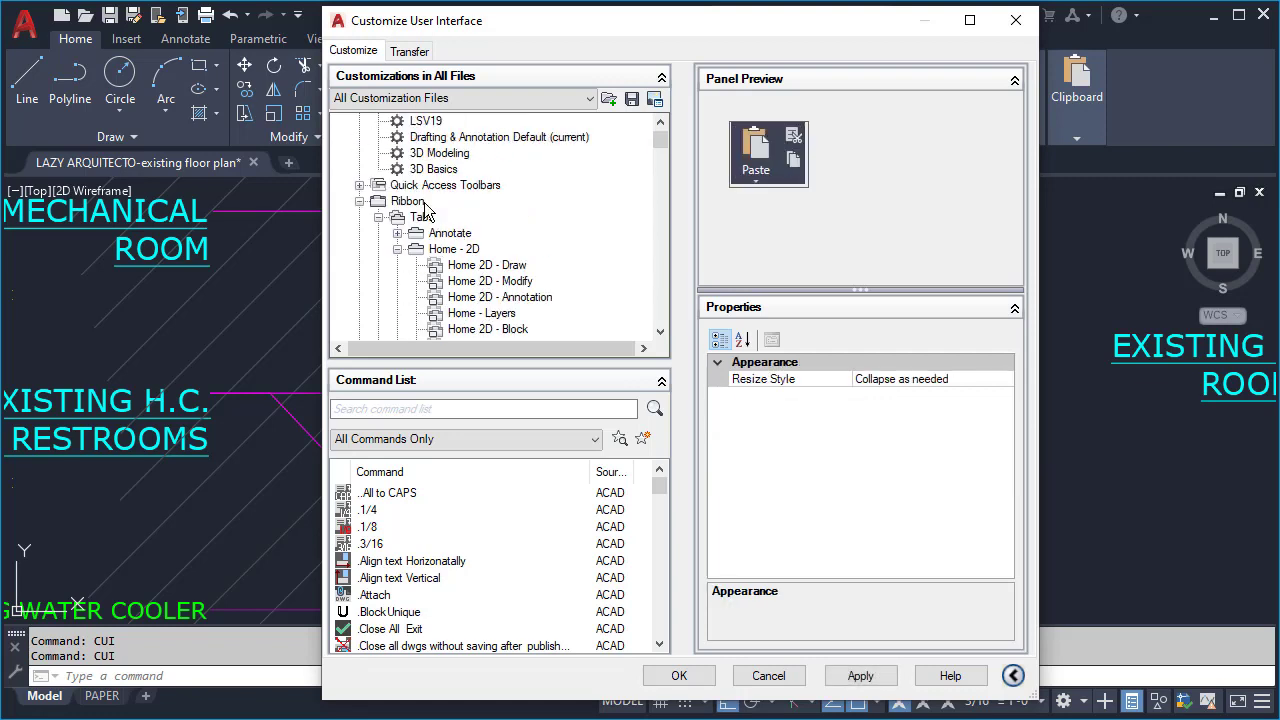
click(461, 251)
scroll(500, 275, down, 2)
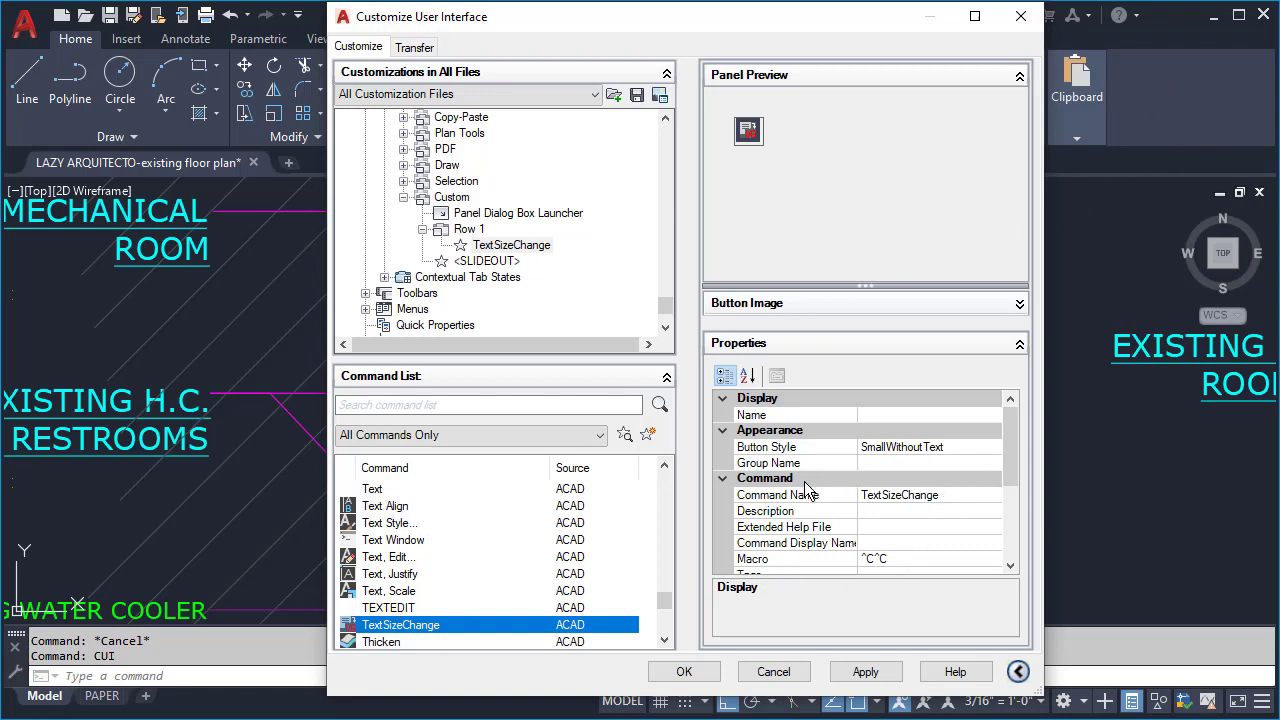
In the Long String Editor, make the macro read ^C^C-STYLE;VERDANA_NOTE_1-8;VERDANA;
click(938, 558)
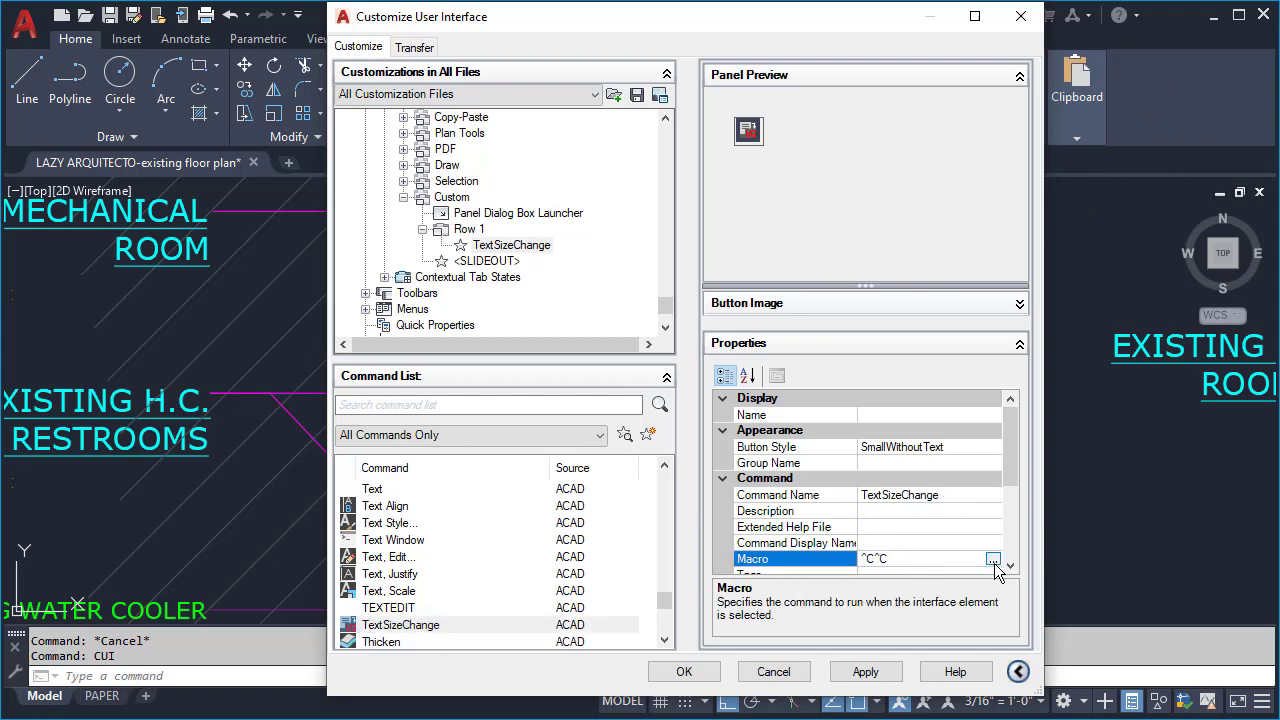
click(993, 561)
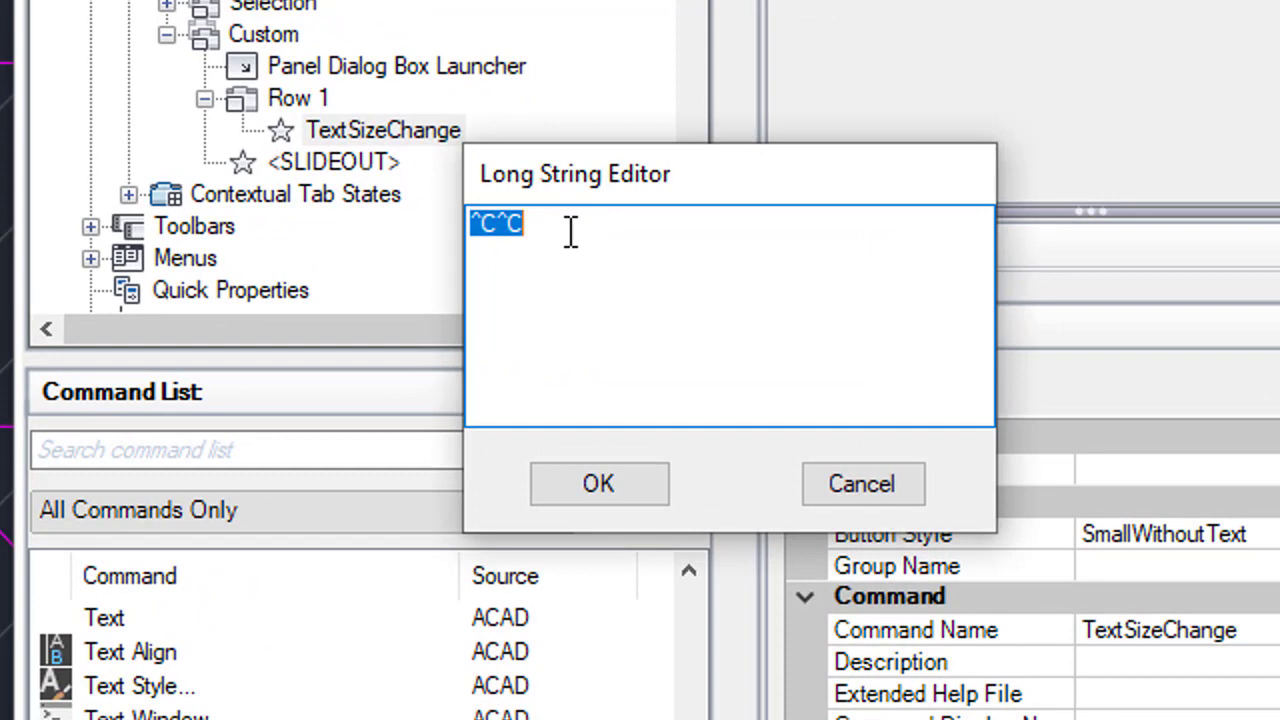
click(534, 226)
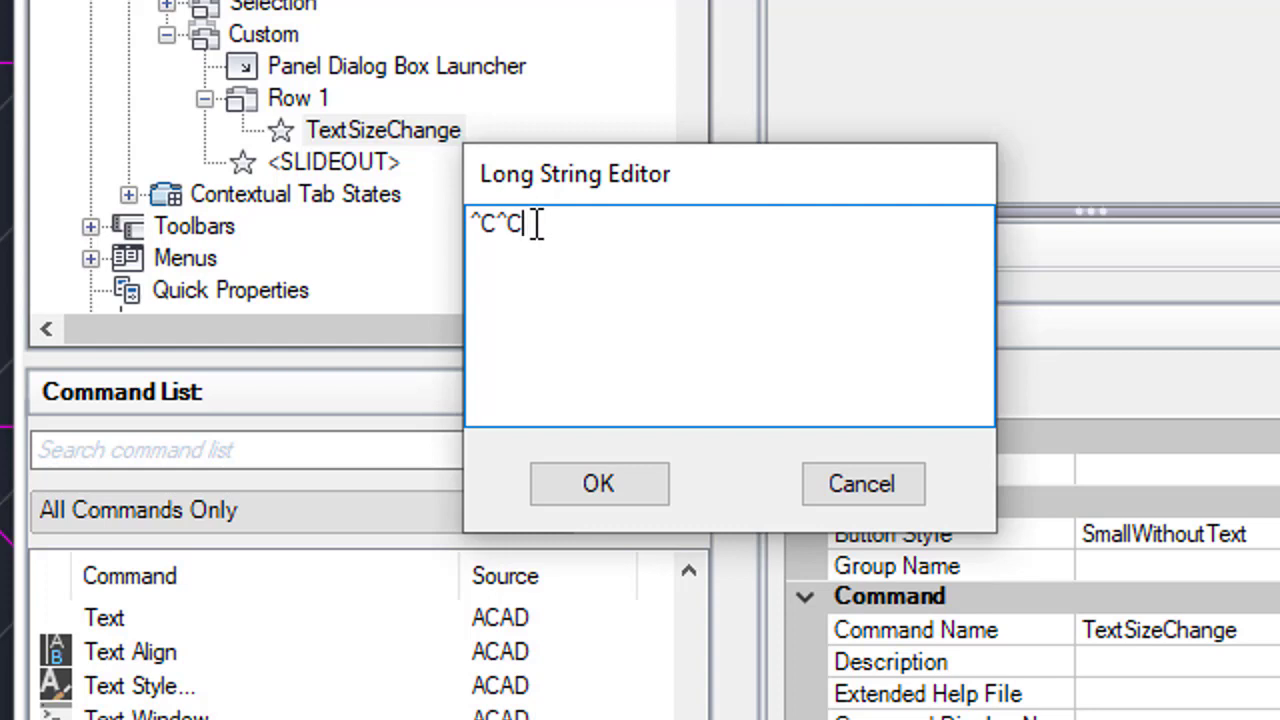
text(-STYLE;)
text(VE)
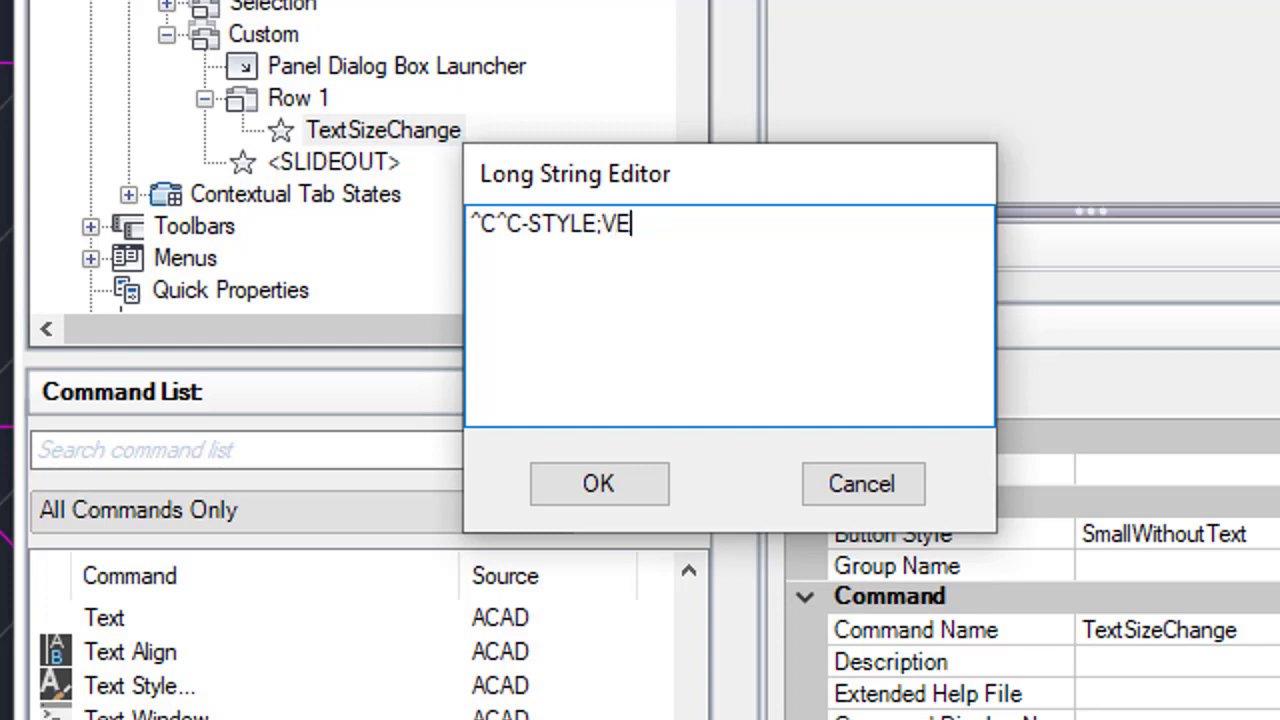
text(RDANA_)
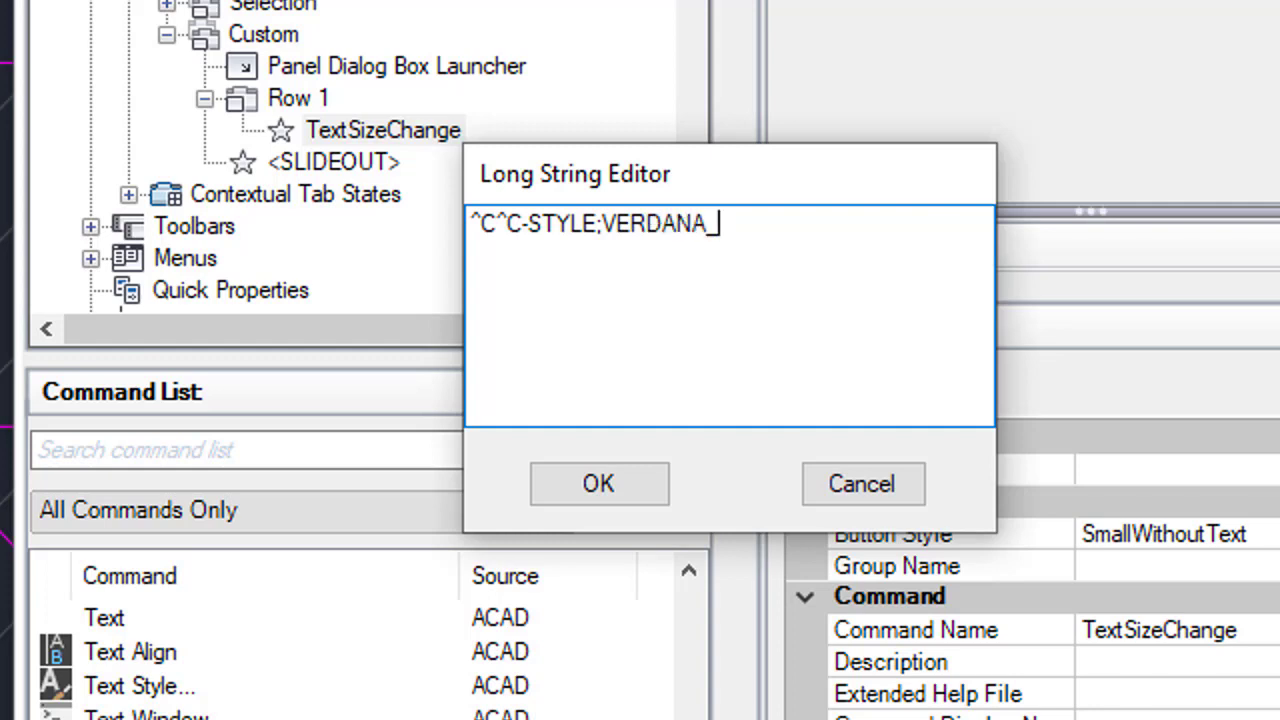
text(NOTE)
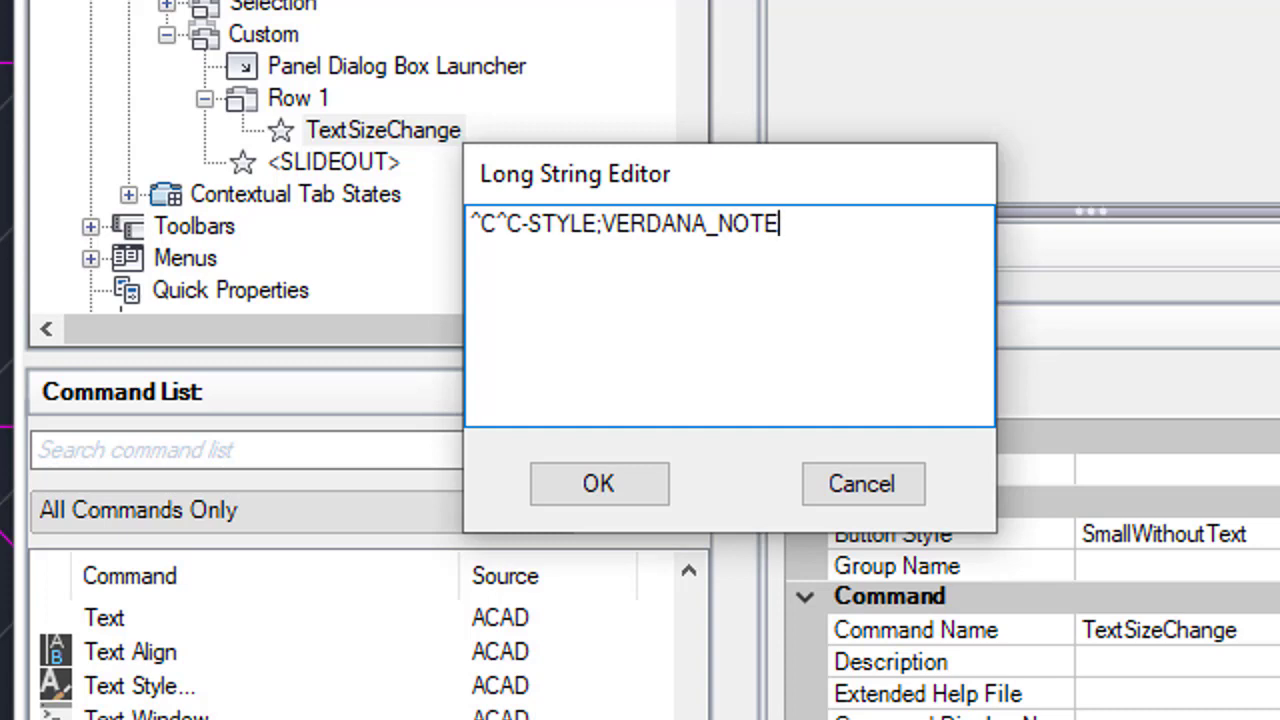
text(_)
text(1-8)
text(;)
text(VER)
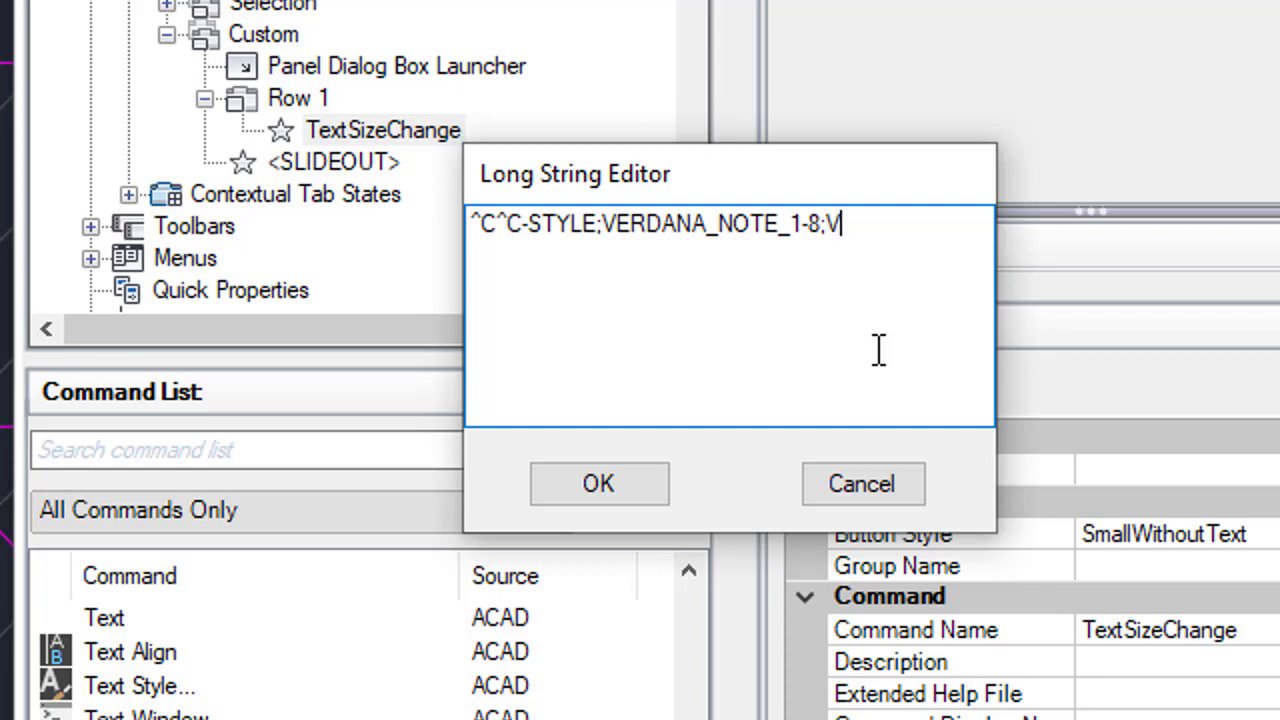
text(DANA)
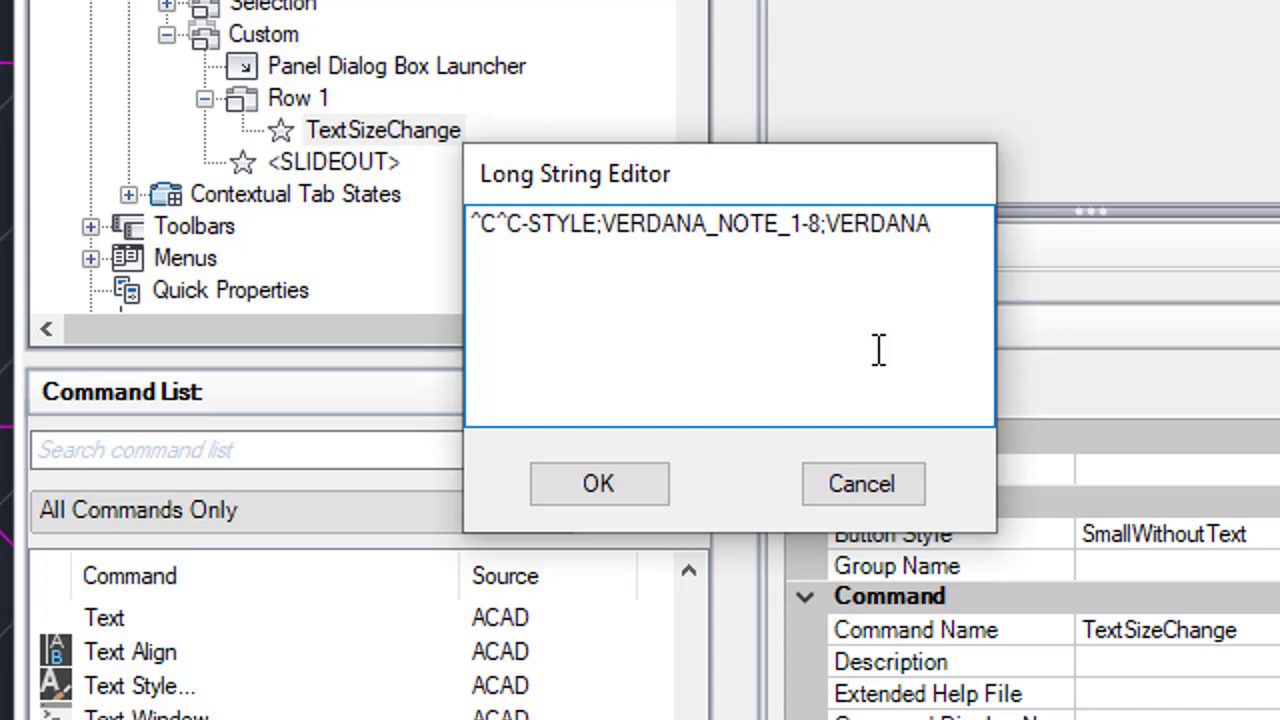
text(;)
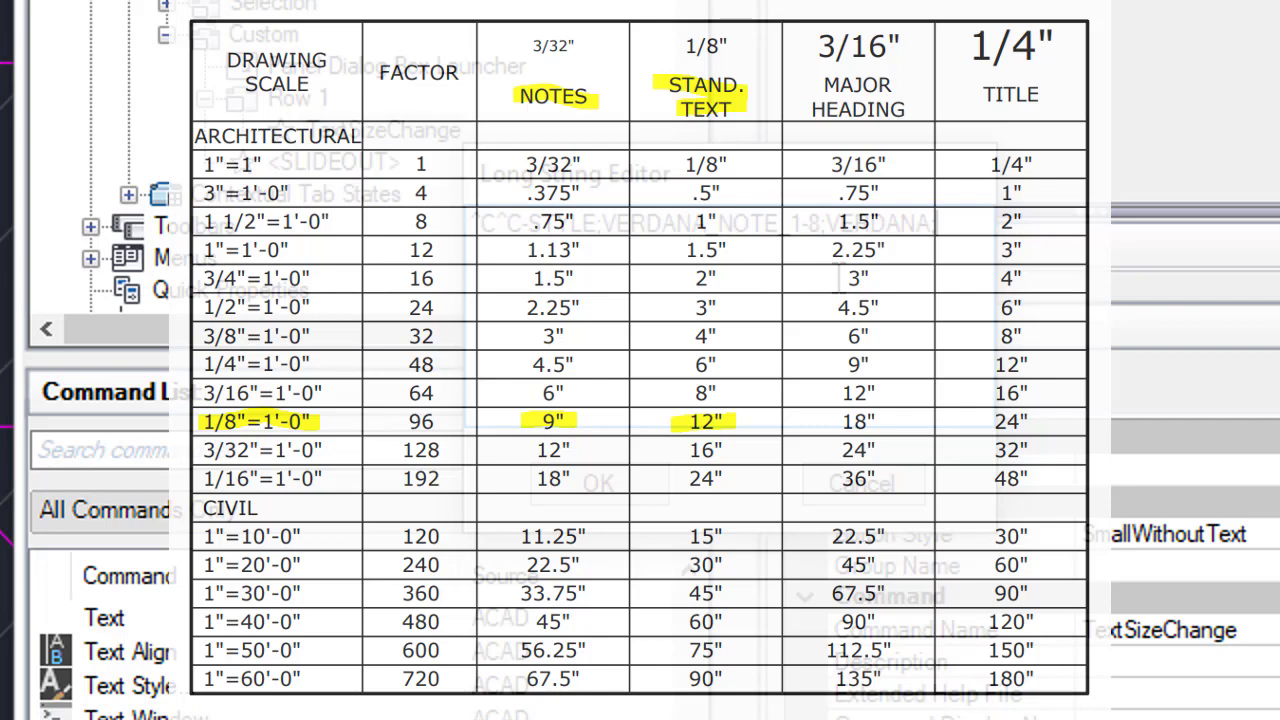
Append height 9 with semicolons accepting the remaining style defaults, then start _SSX
text(9)
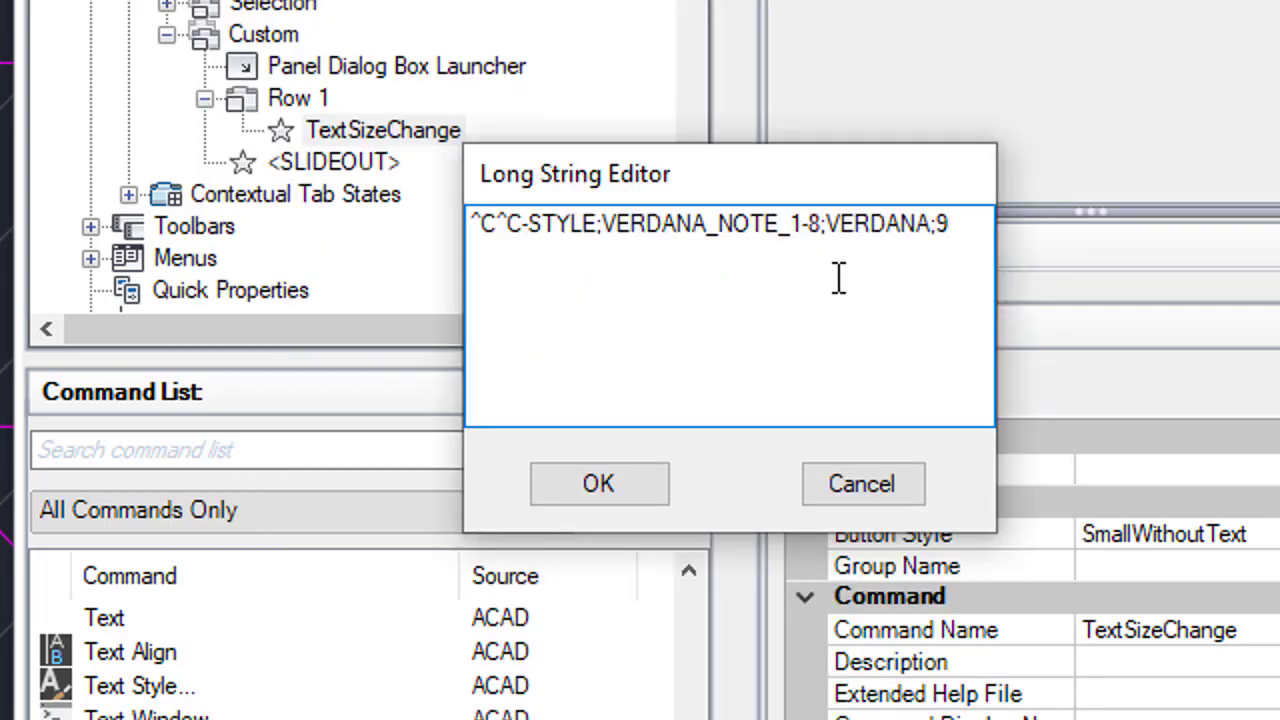
text(;;;;;;)
text(_SS)
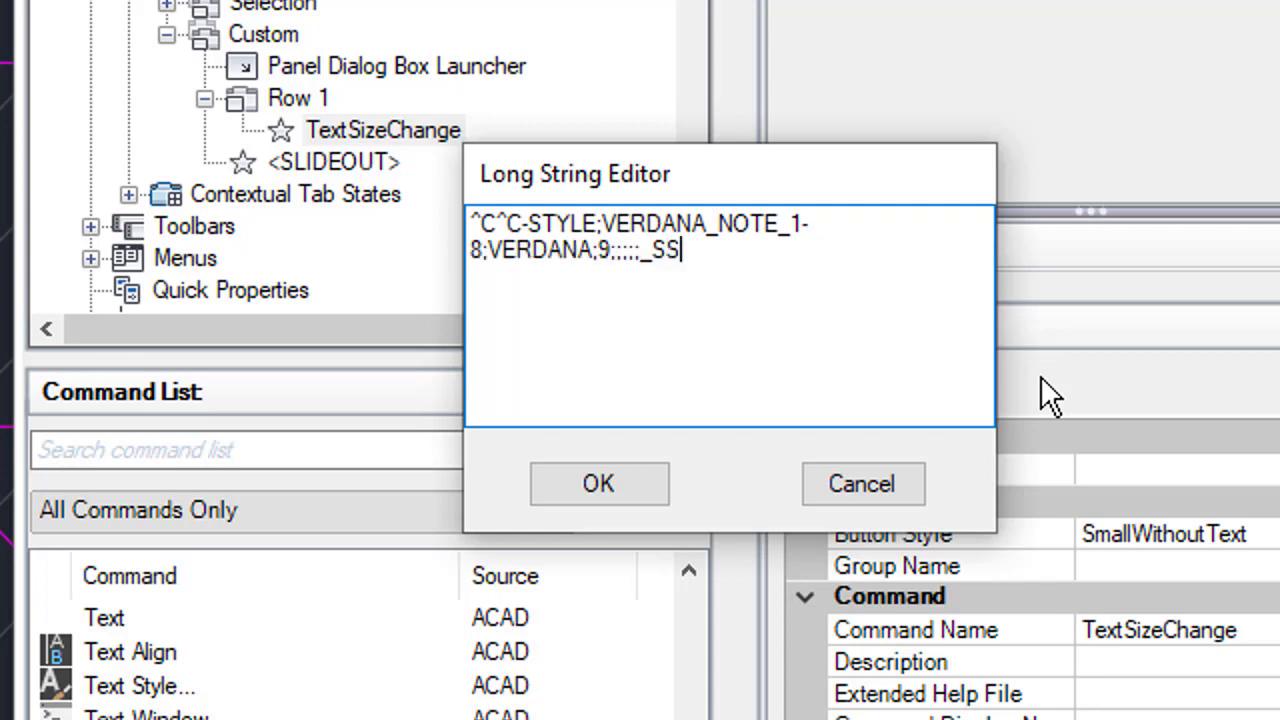
text(X;)
Extend the macro with _SSX;NONE;;LAYER so the selection filters by layer
text(NONE)
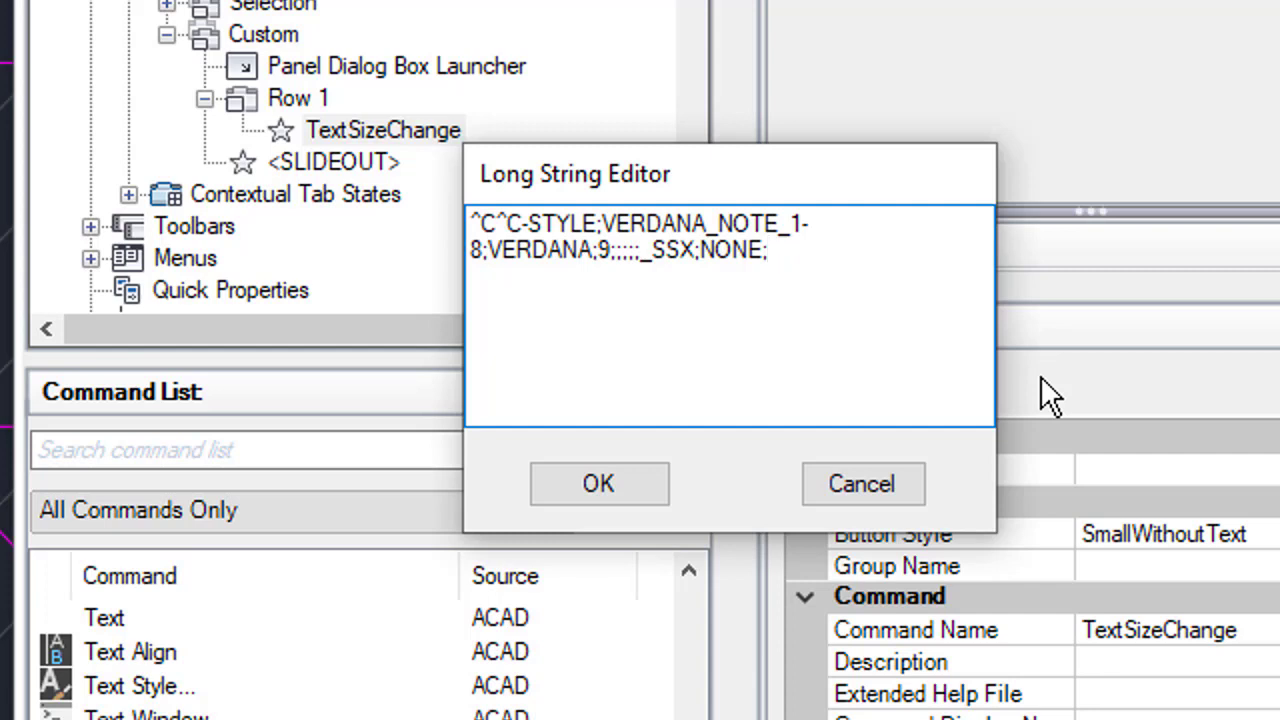
text(;LAYER)
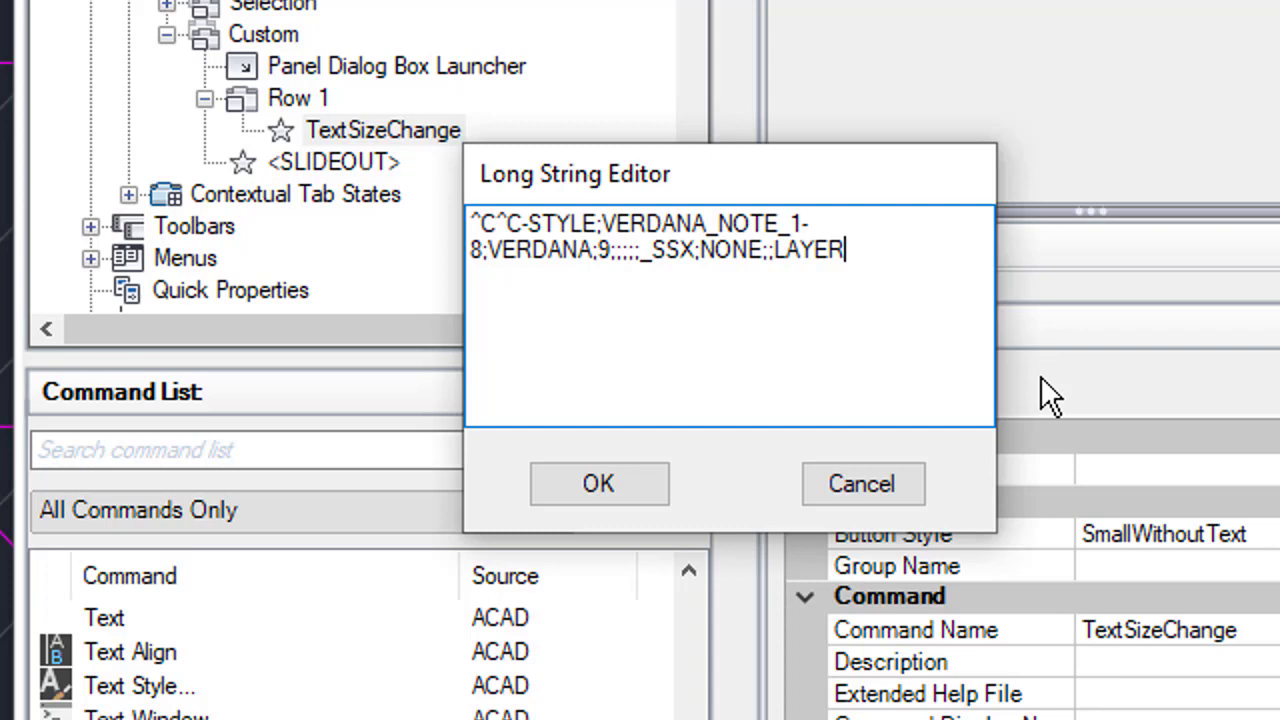
Append the *NOTE* layer wildcard followed by ;; to finish the selection filter
text(;)
text(**)
text(NOTE*)
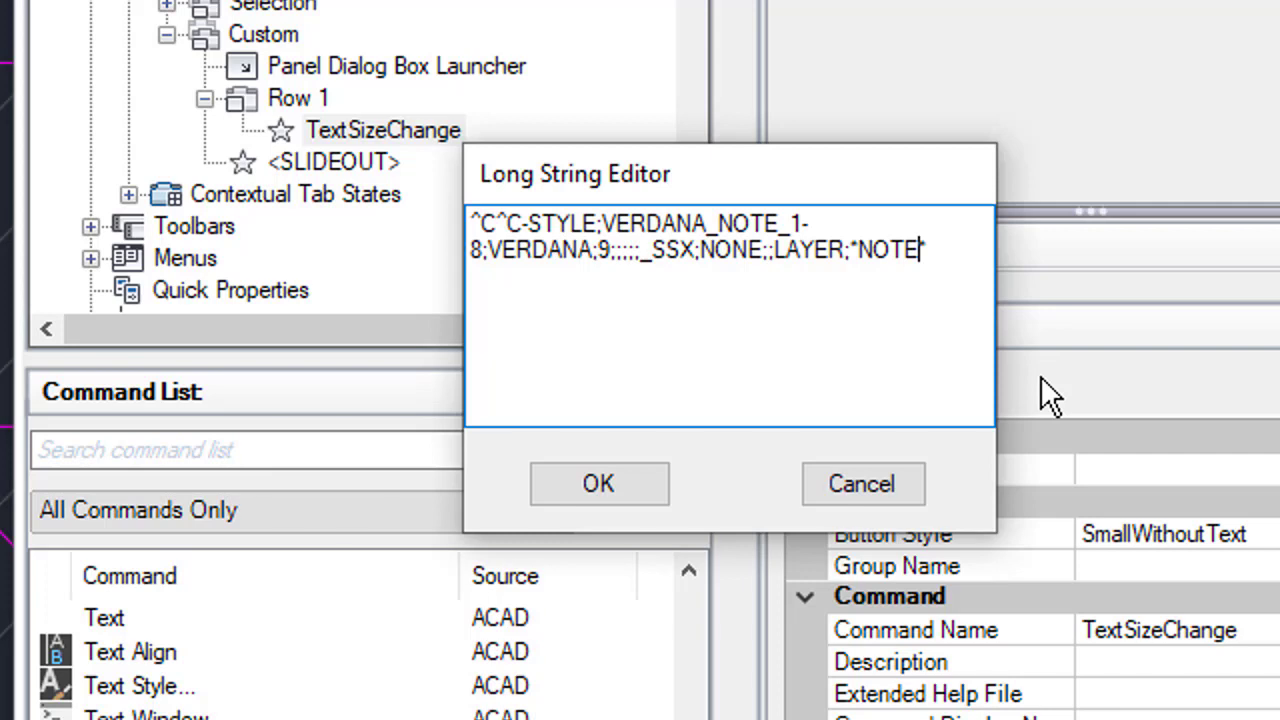
key(Left)
key(Left)
key(Left)
key(Left)
key(Left)
key(Right)
key(Right)
key(Right)
key(Right)
key(Right)
key(Right)
text(;;)
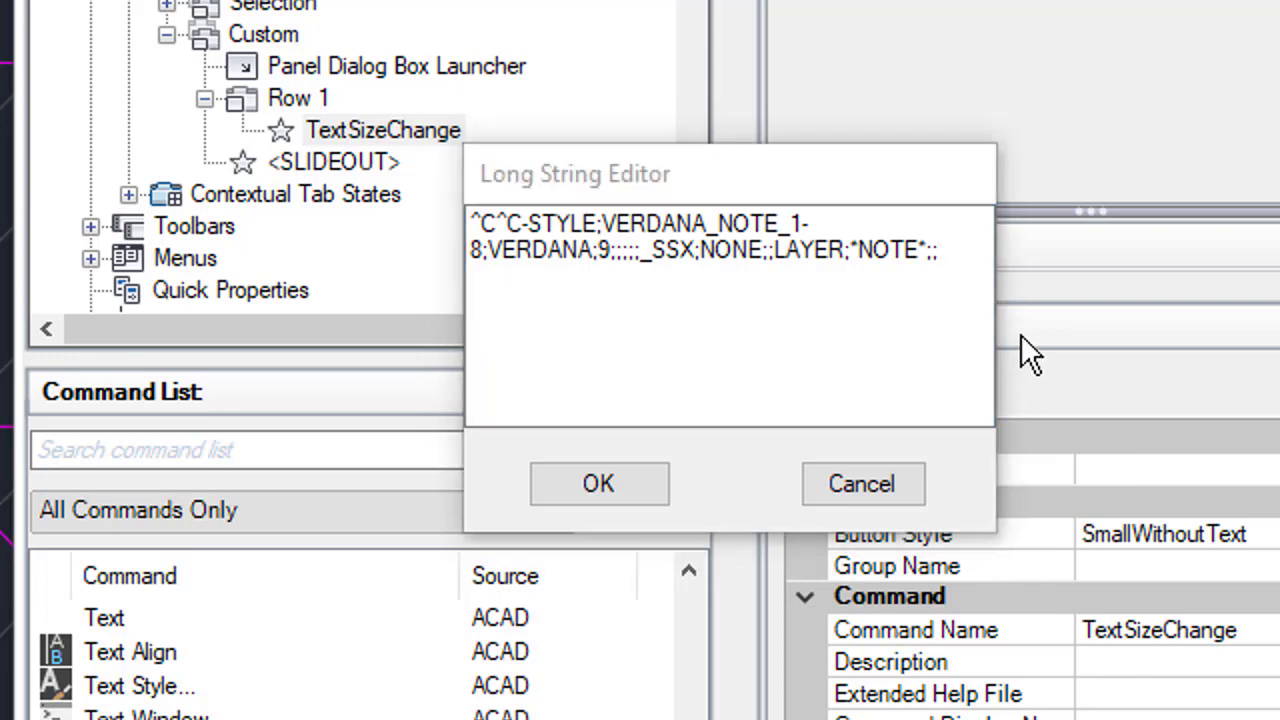
click(966, 268)
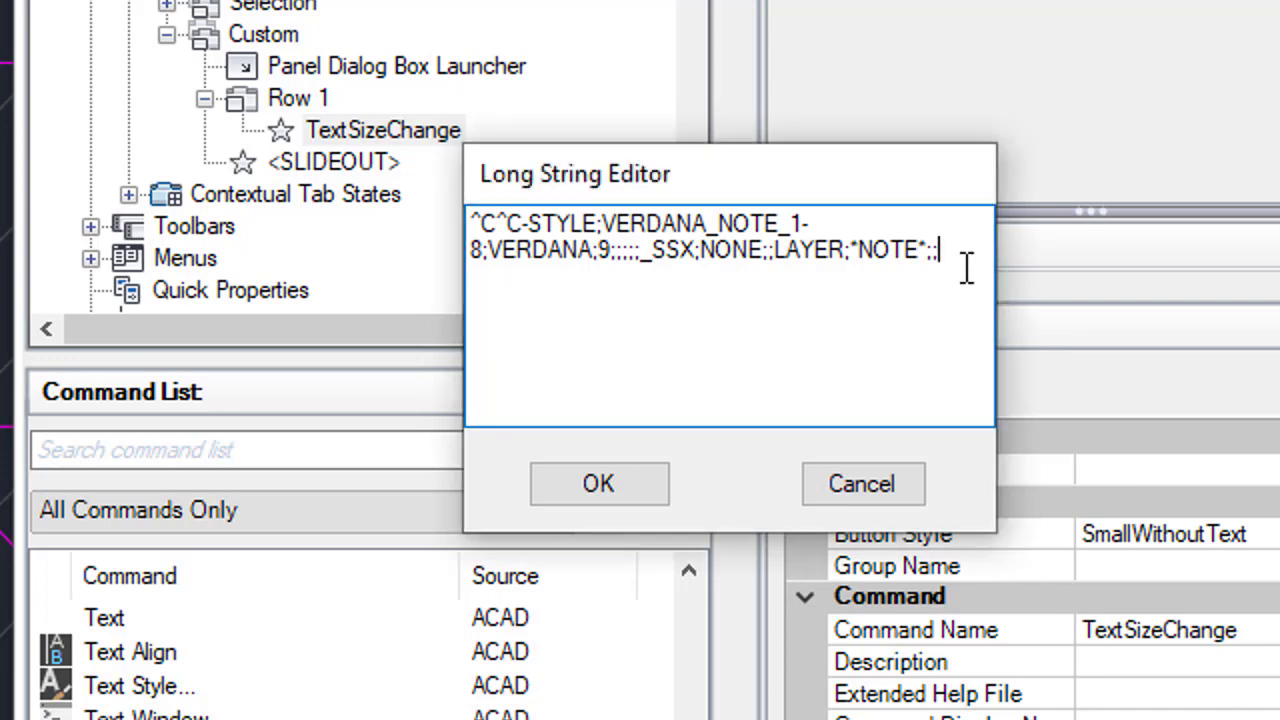
Append _OPTCHPROP;P;;T; to the TextSizeChange macro to change the previous selection's text style
text(_OPTCHPROP)
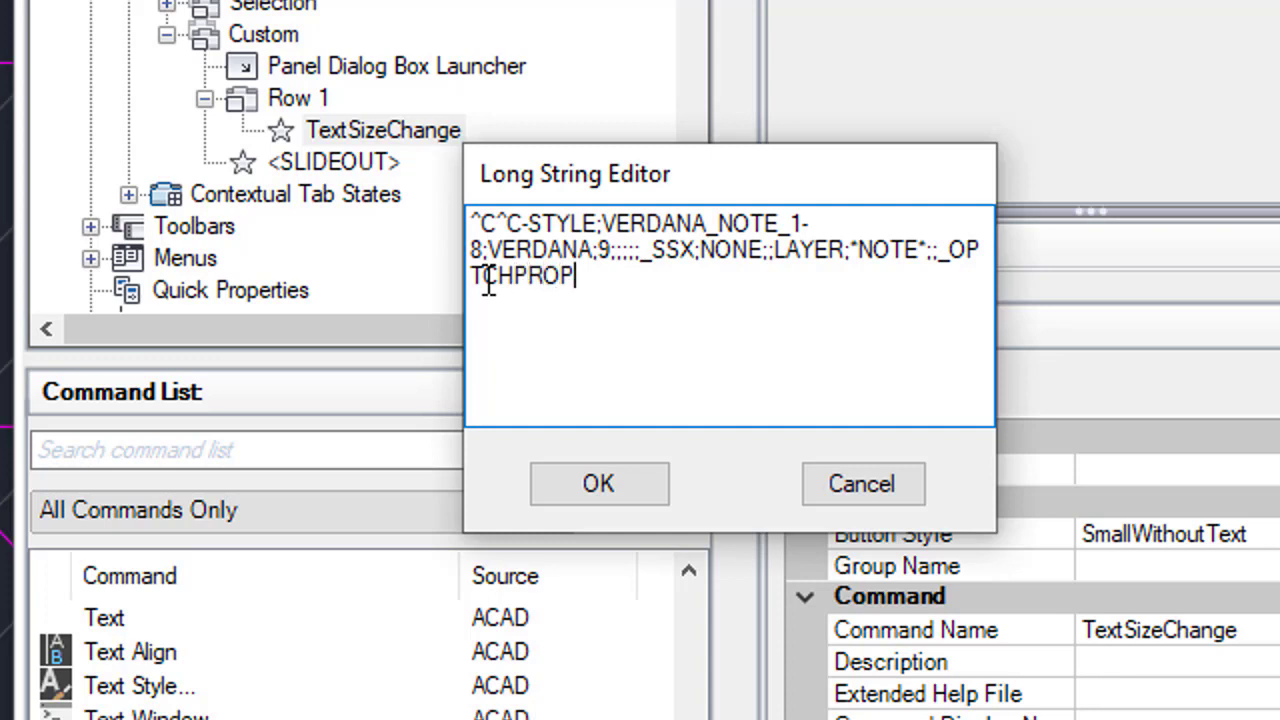
text(;)
text(P)
text(;;)
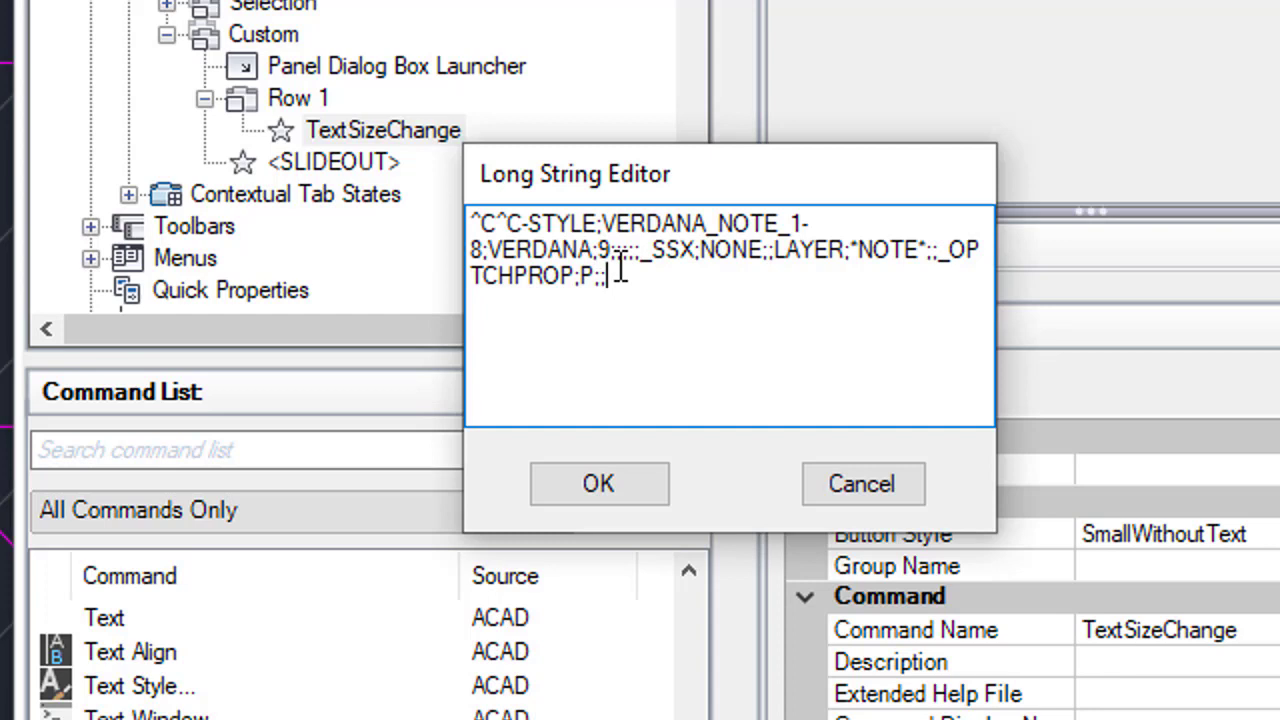
text(T;)
Copy VERDANA_NOTE_1-8 to the macro's end and add ;; so it ends T;VERDANA_NOTE_1-8;;
drag(601, 226, 484, 242)
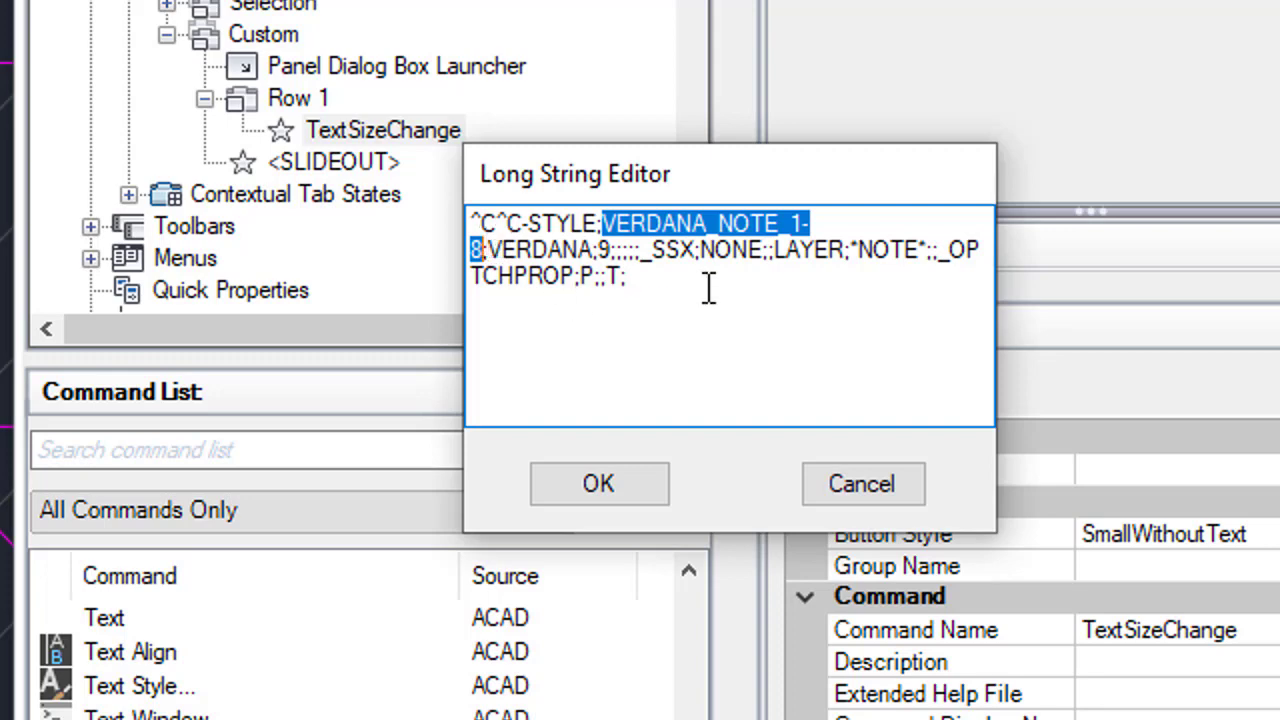
right_click(738, 228)
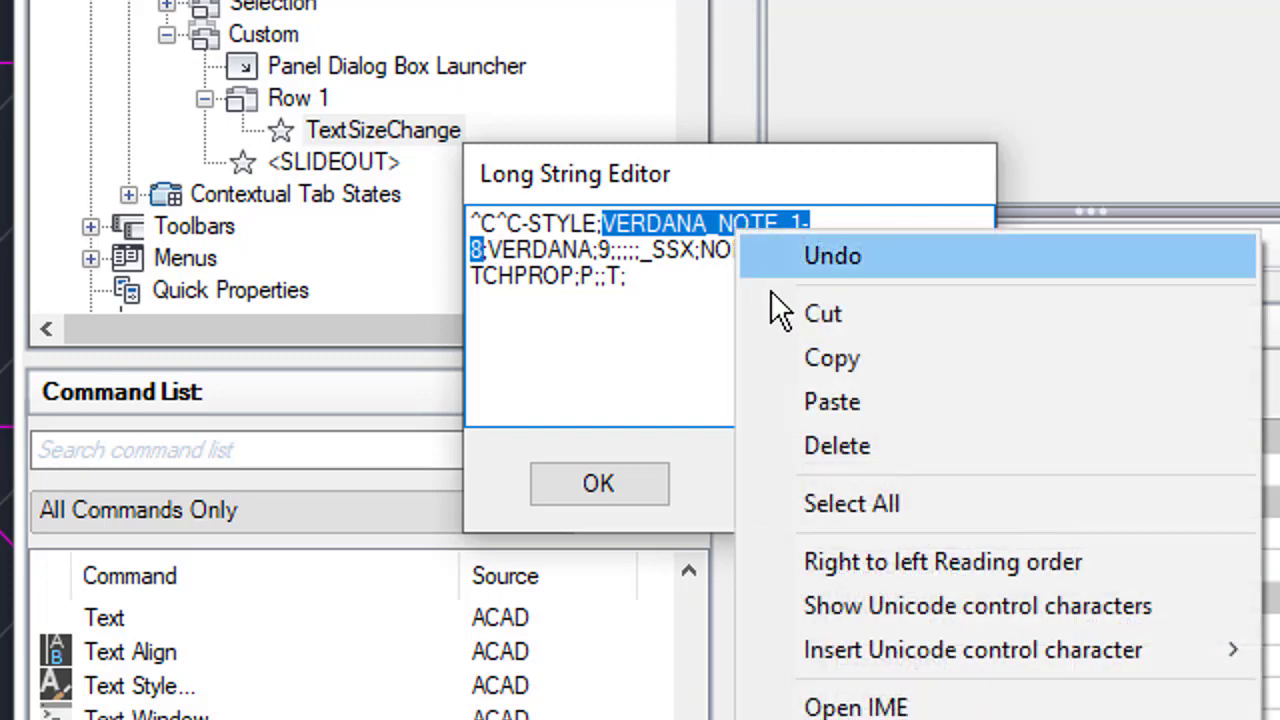
click(856, 372)
click(766, 284)
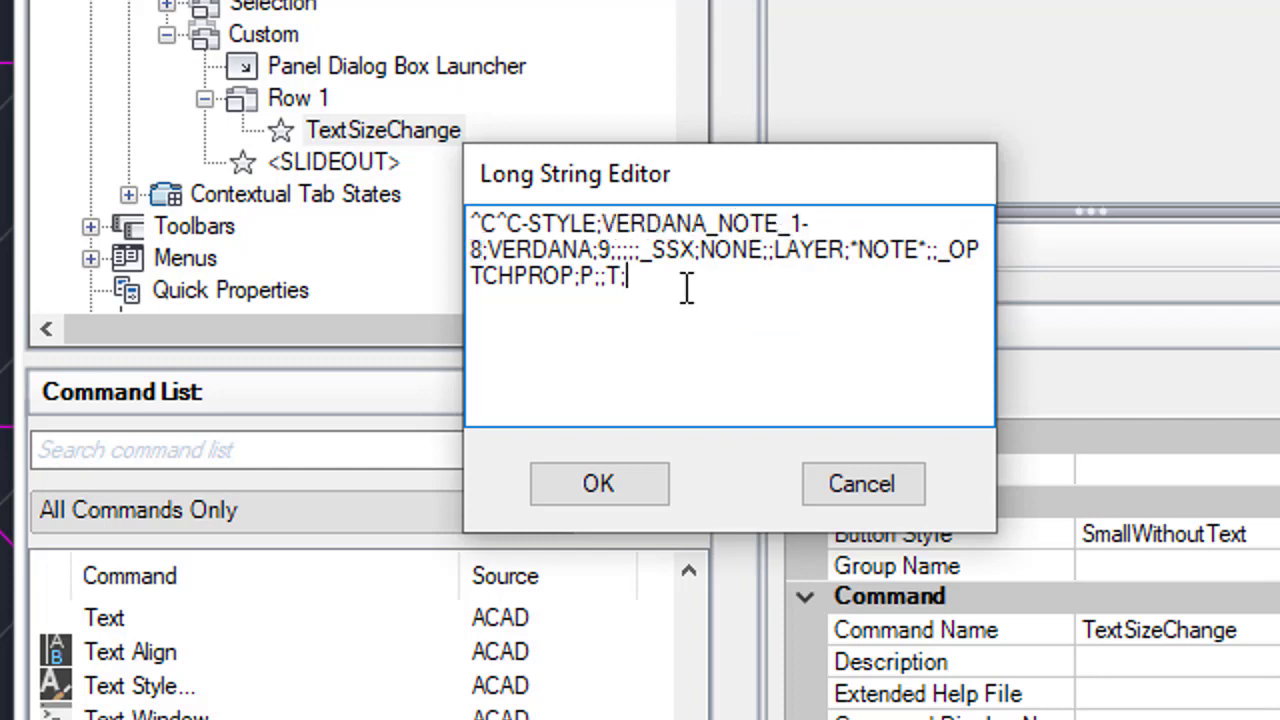
right_click(687, 288)
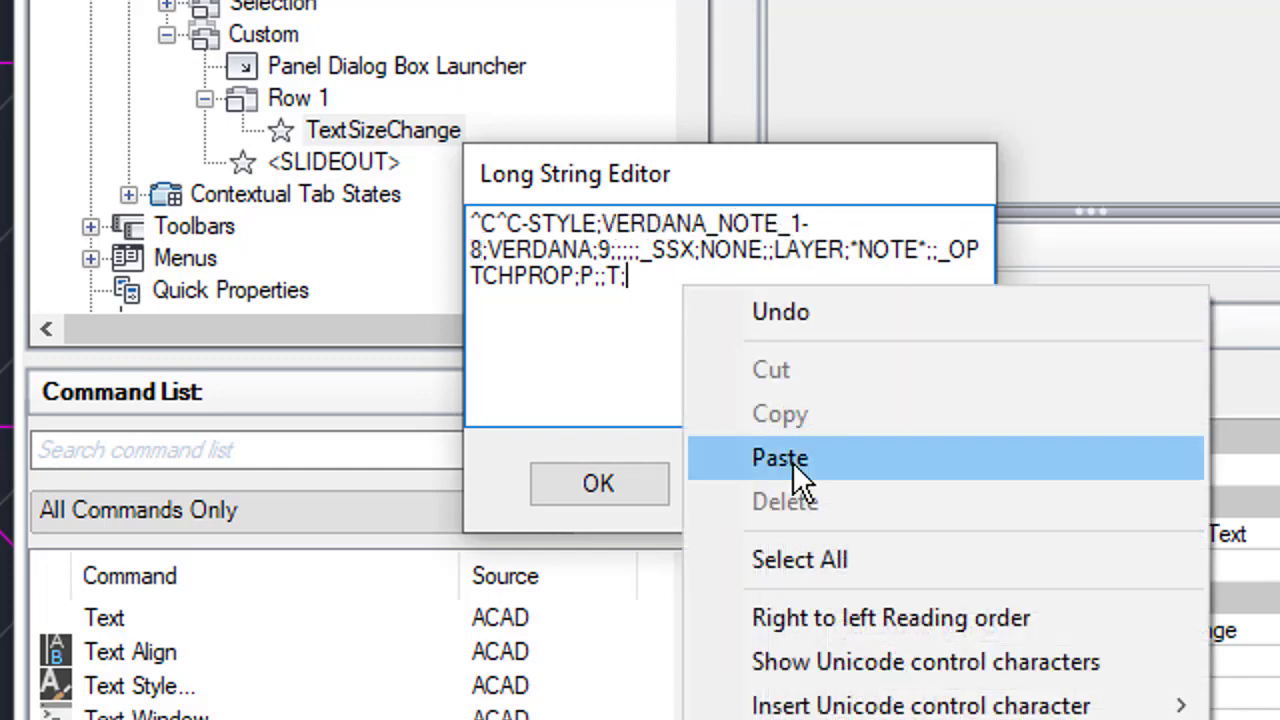
click(724, 460)
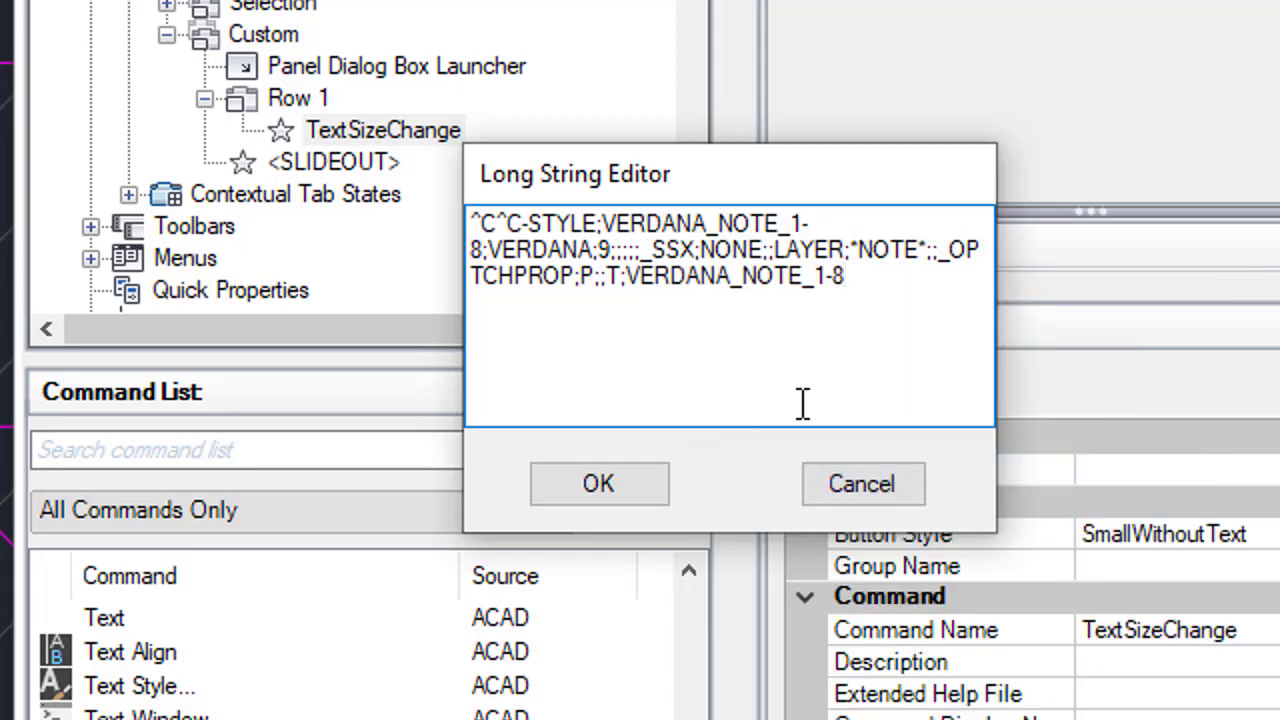
text(;;;)
drag(497, 224, 490, 250)
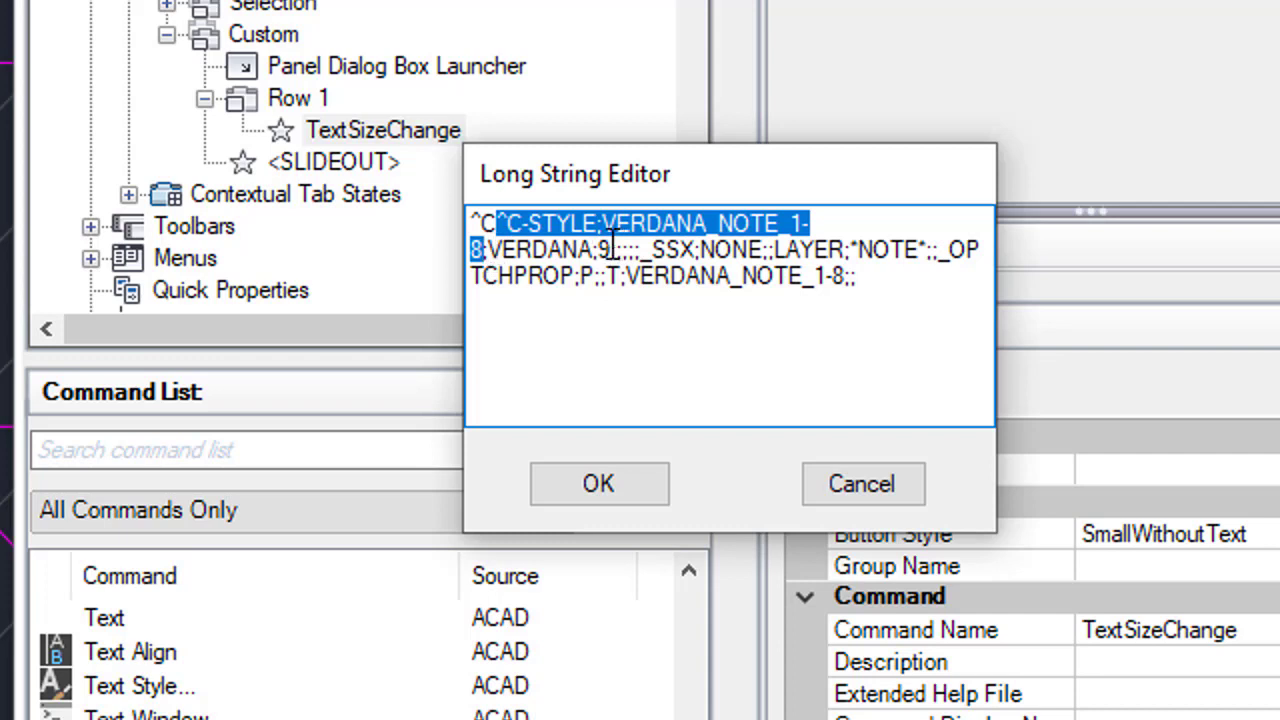
drag(612, 250, 506, 262)
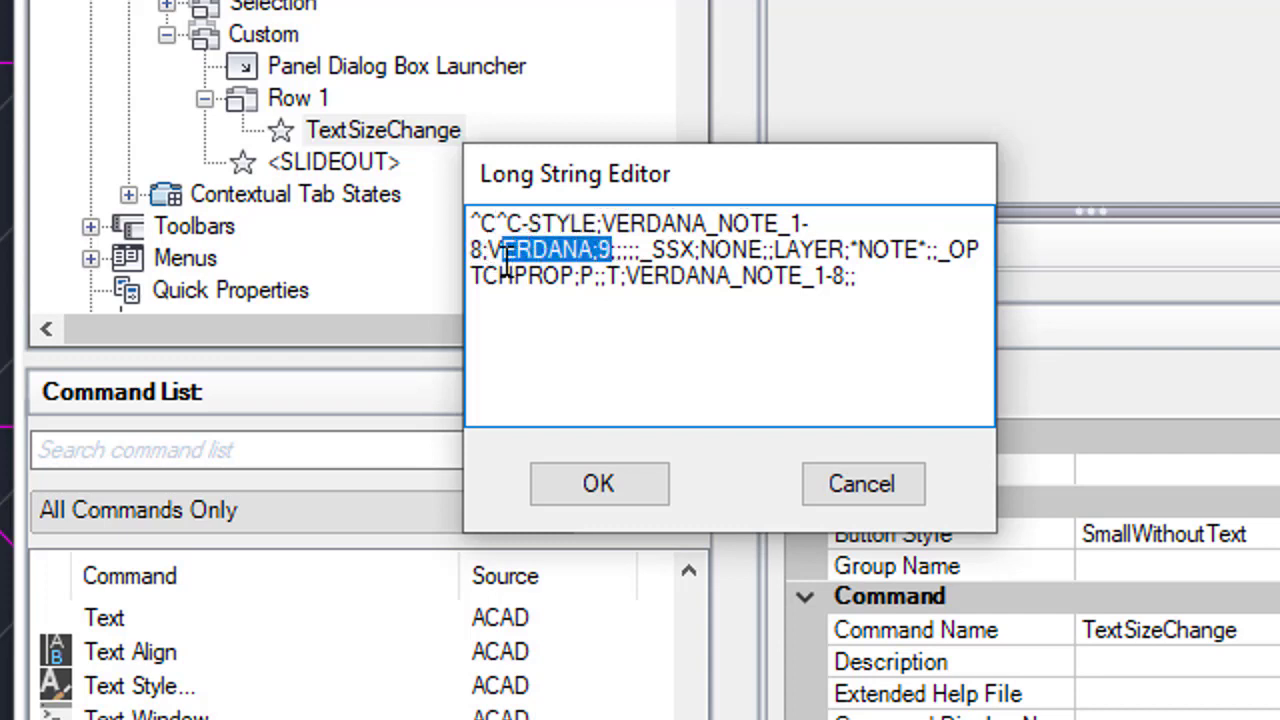
click(578, 250)
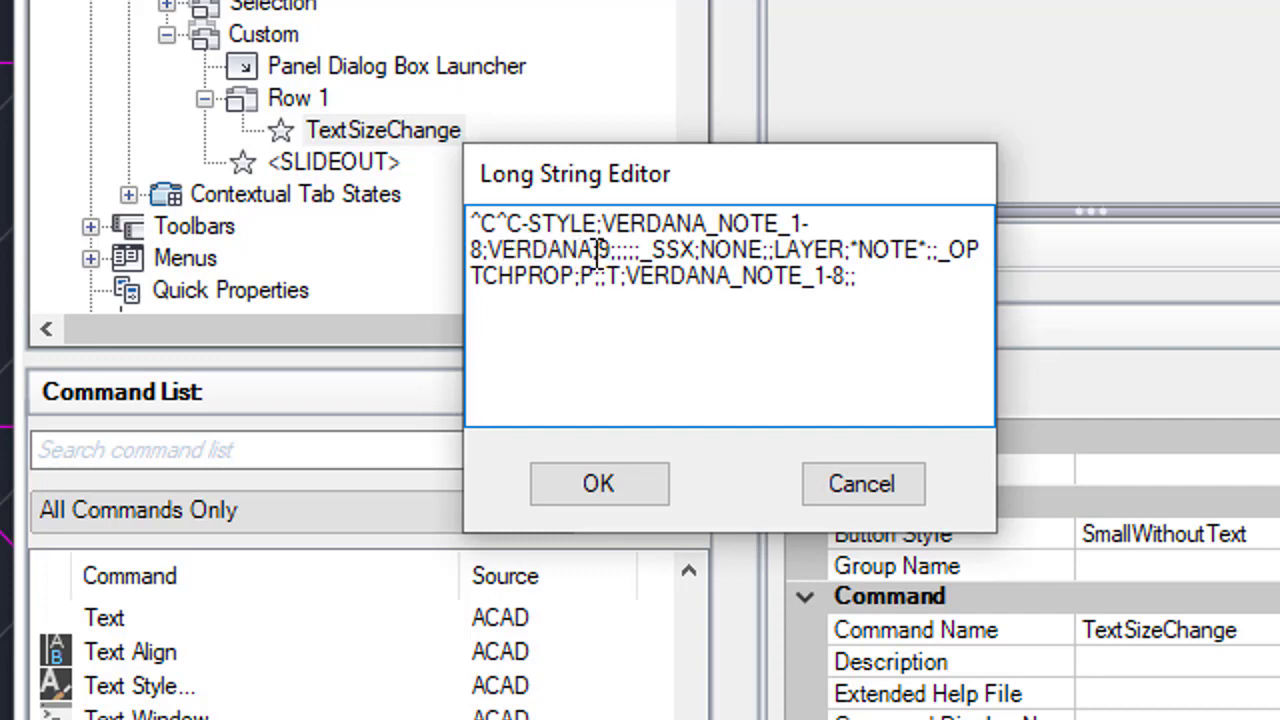
drag(598, 252, 488, 252)
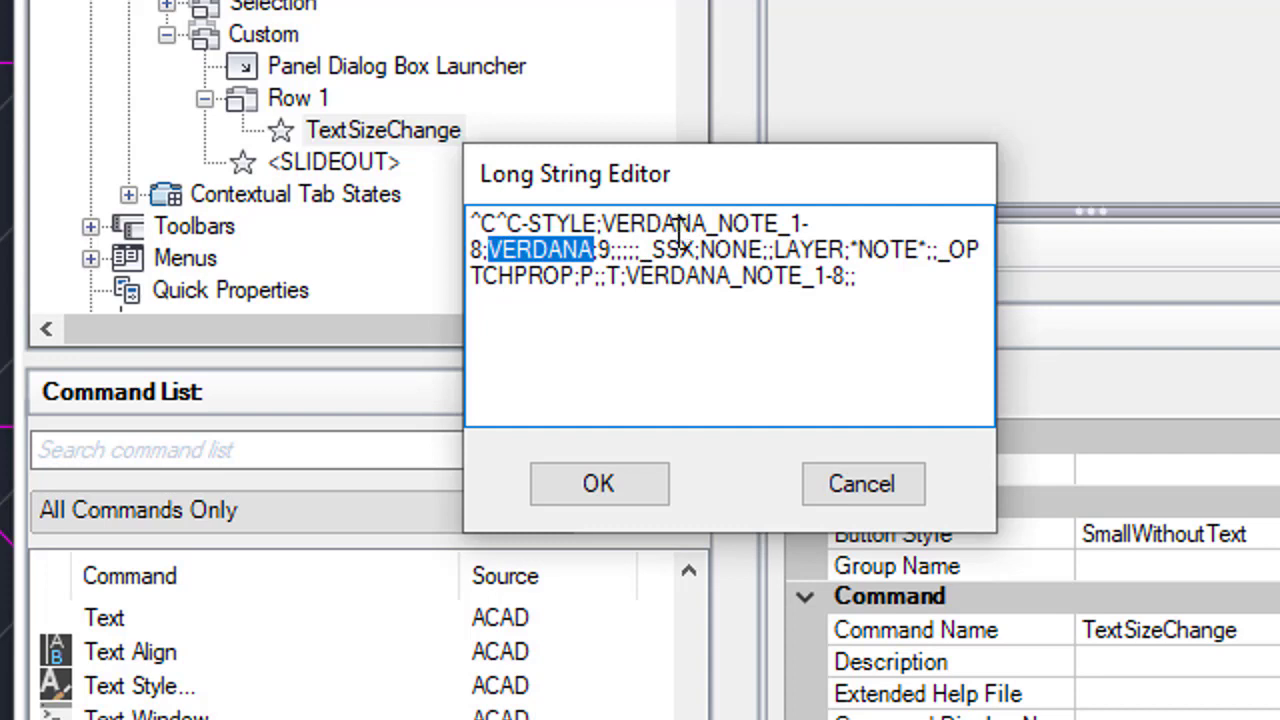
drag(846, 245, 913, 248)
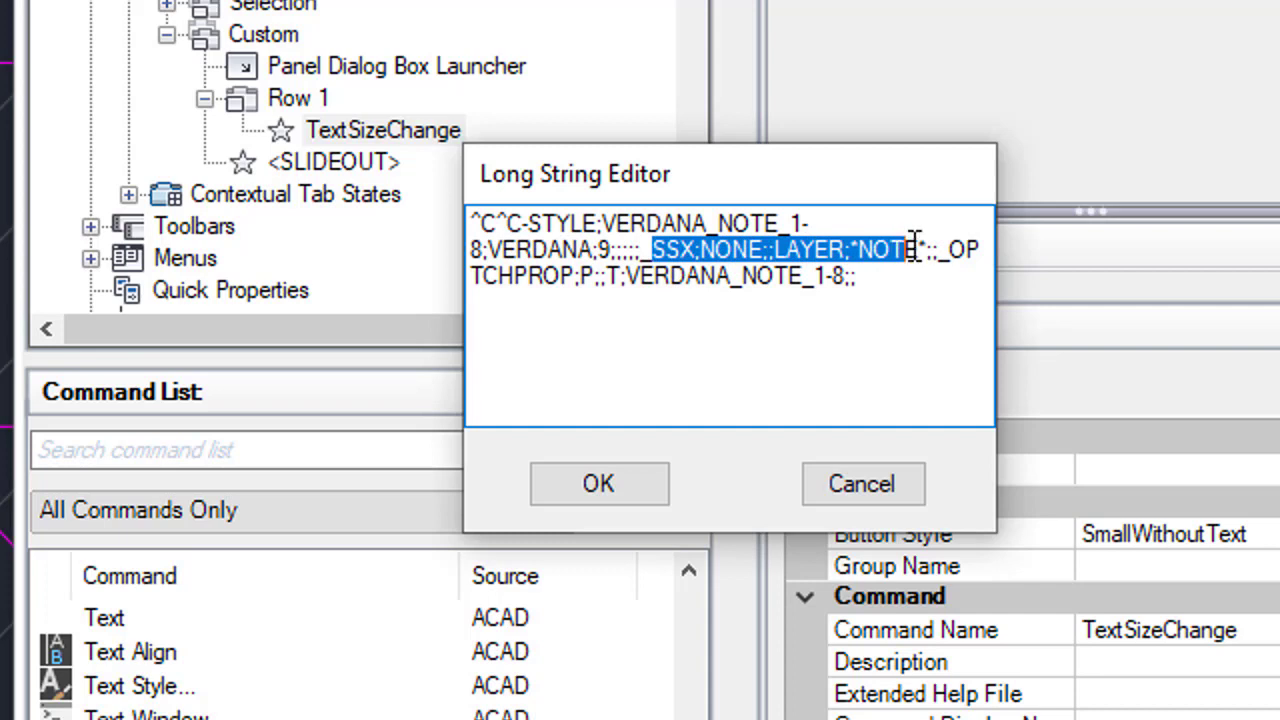
click(850, 255)
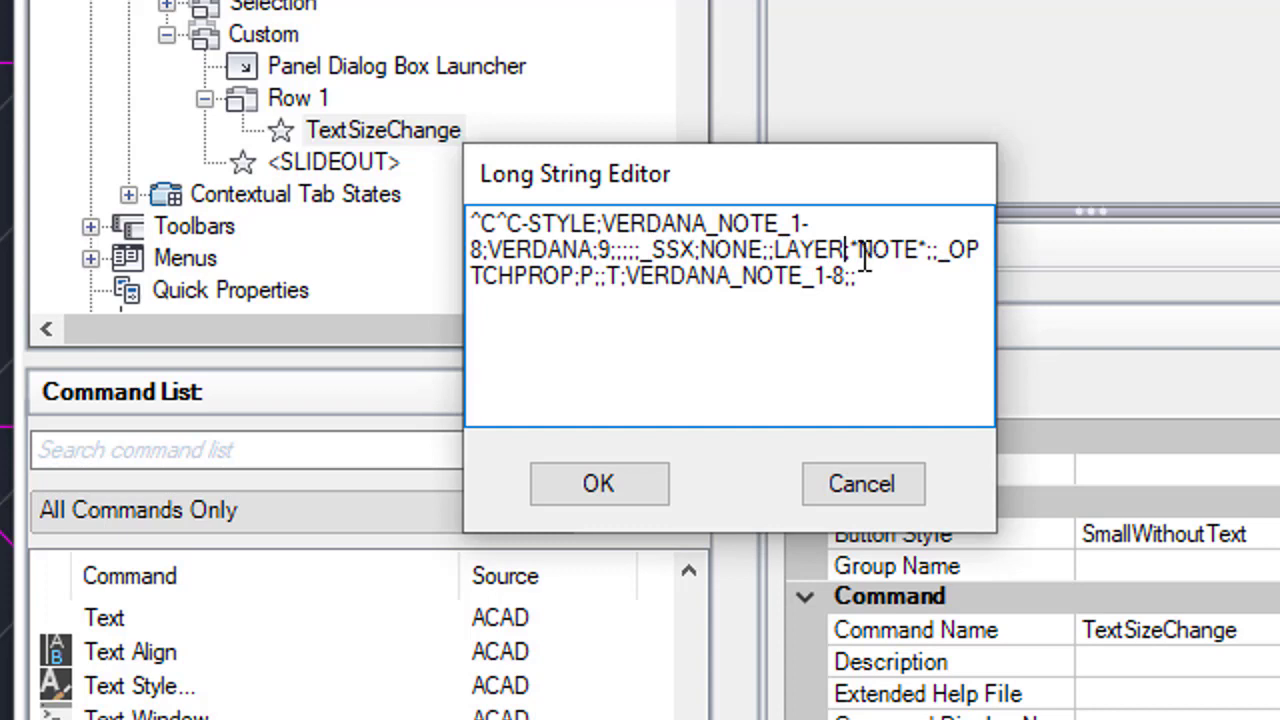
drag(858, 249, 918, 249)
click(920, 249)
drag(846, 249, 929, 245)
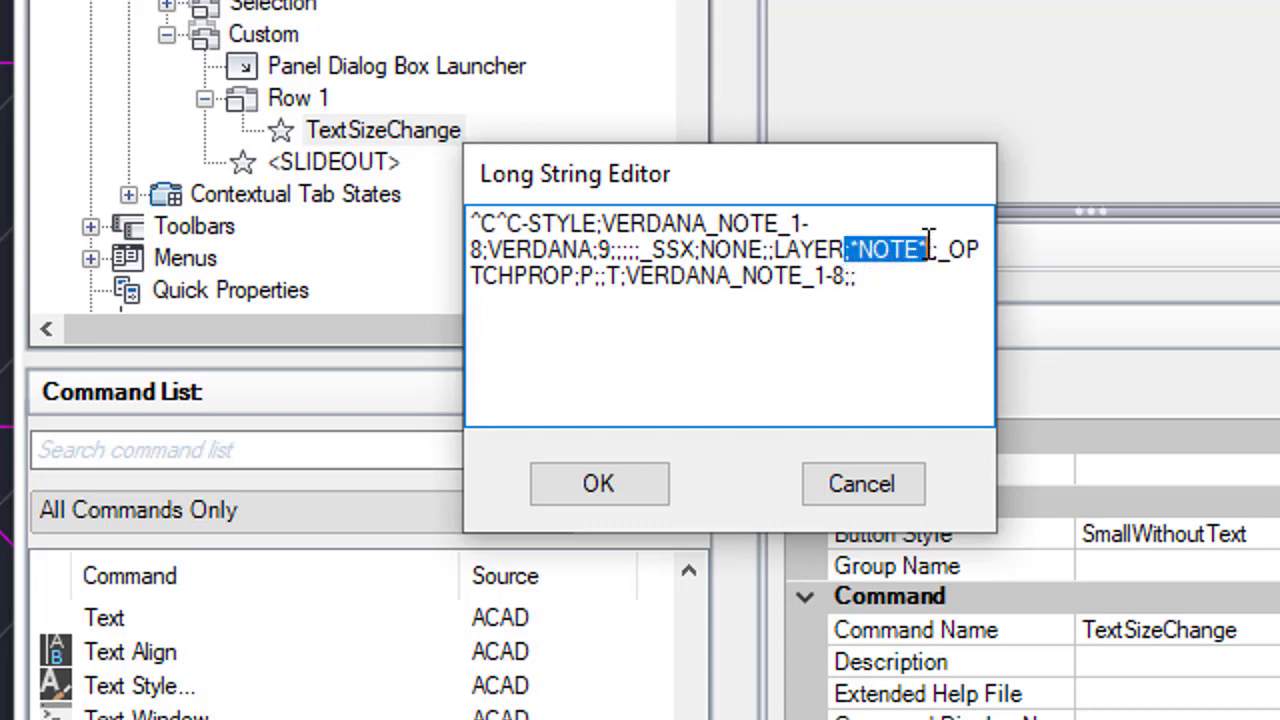
click(918, 249)
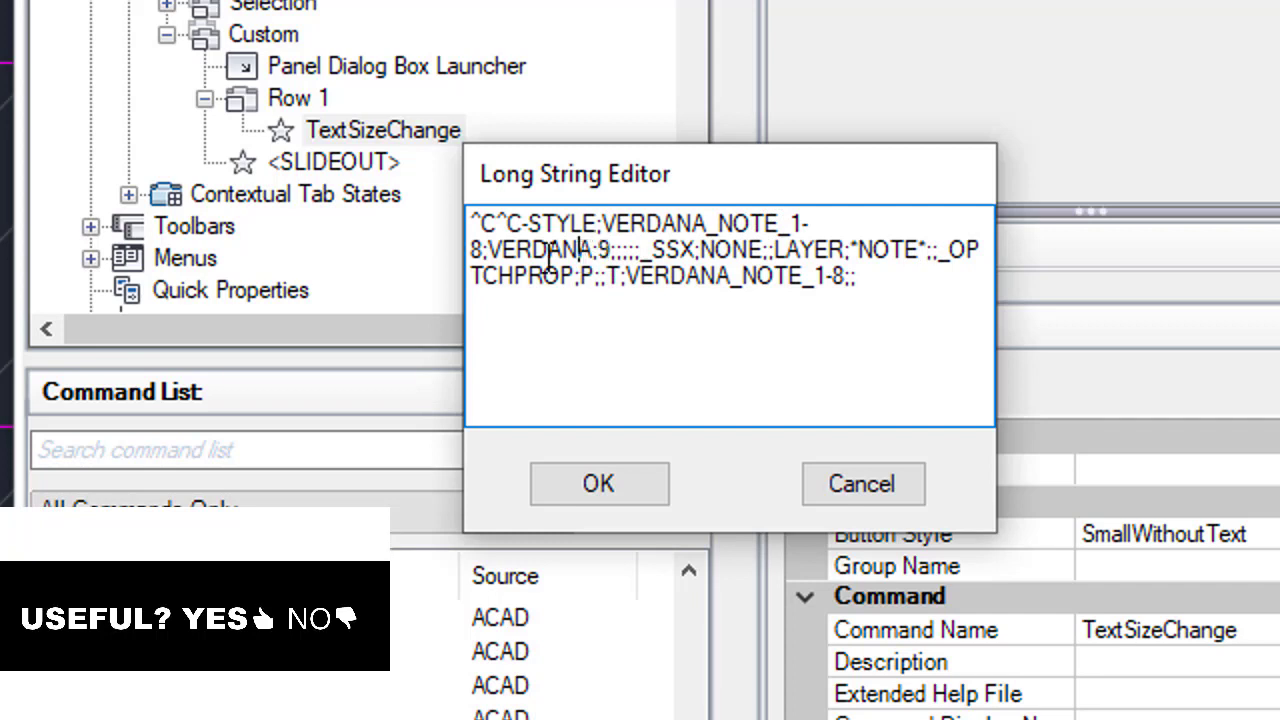
drag(580, 250, 514, 255)
click(690, 276)
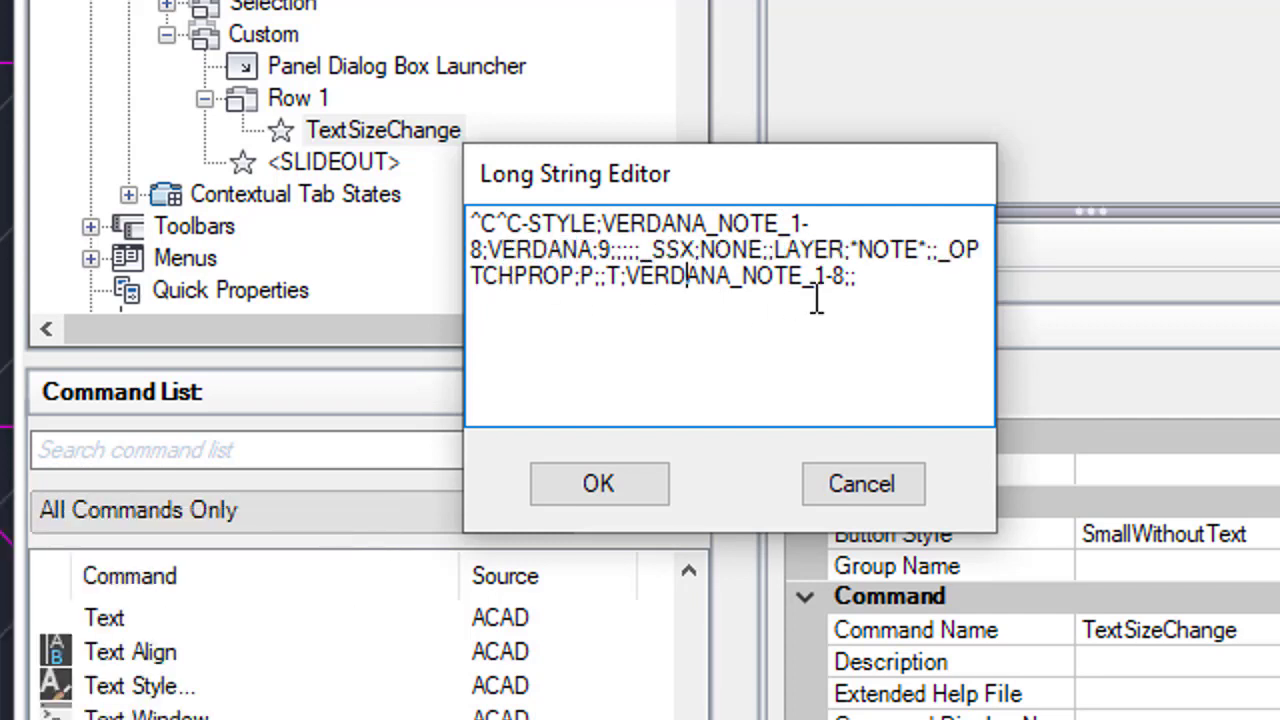
click(858, 278)
Copy the macro sequence after ^C^C and paste a second copy at the macro's end
drag(888, 275, 520, 222)
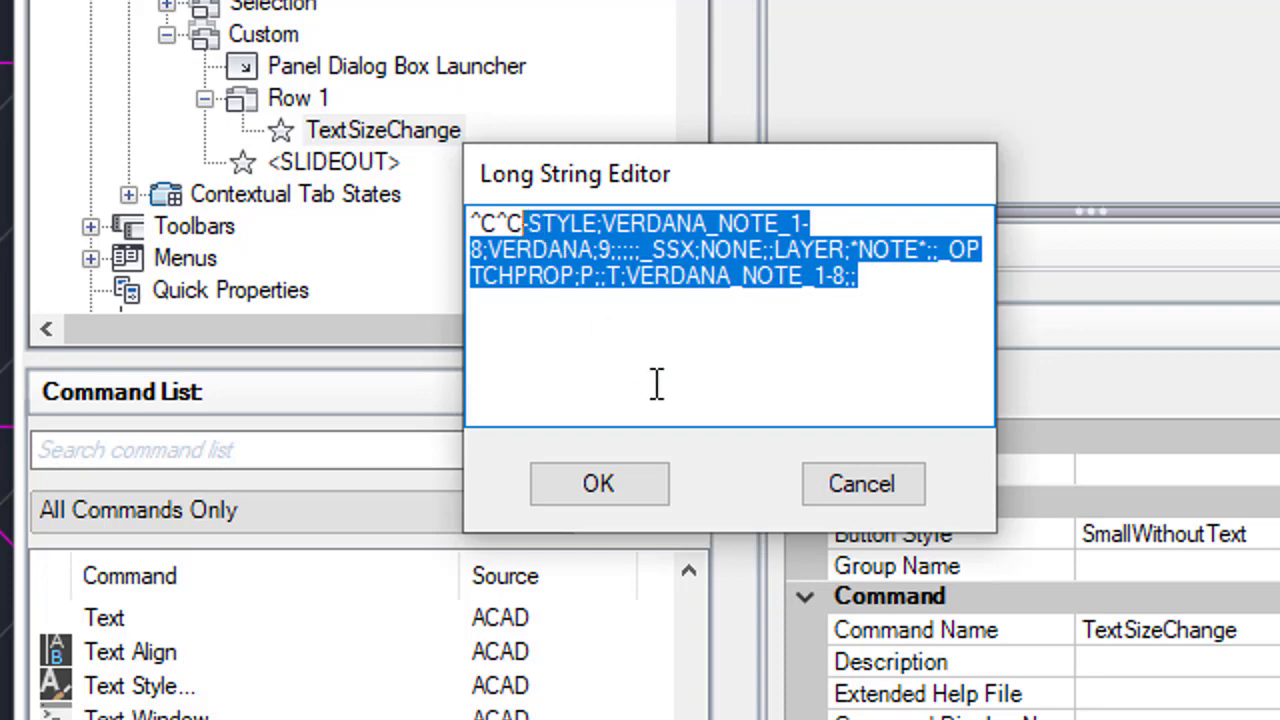
right_click(626, 274)
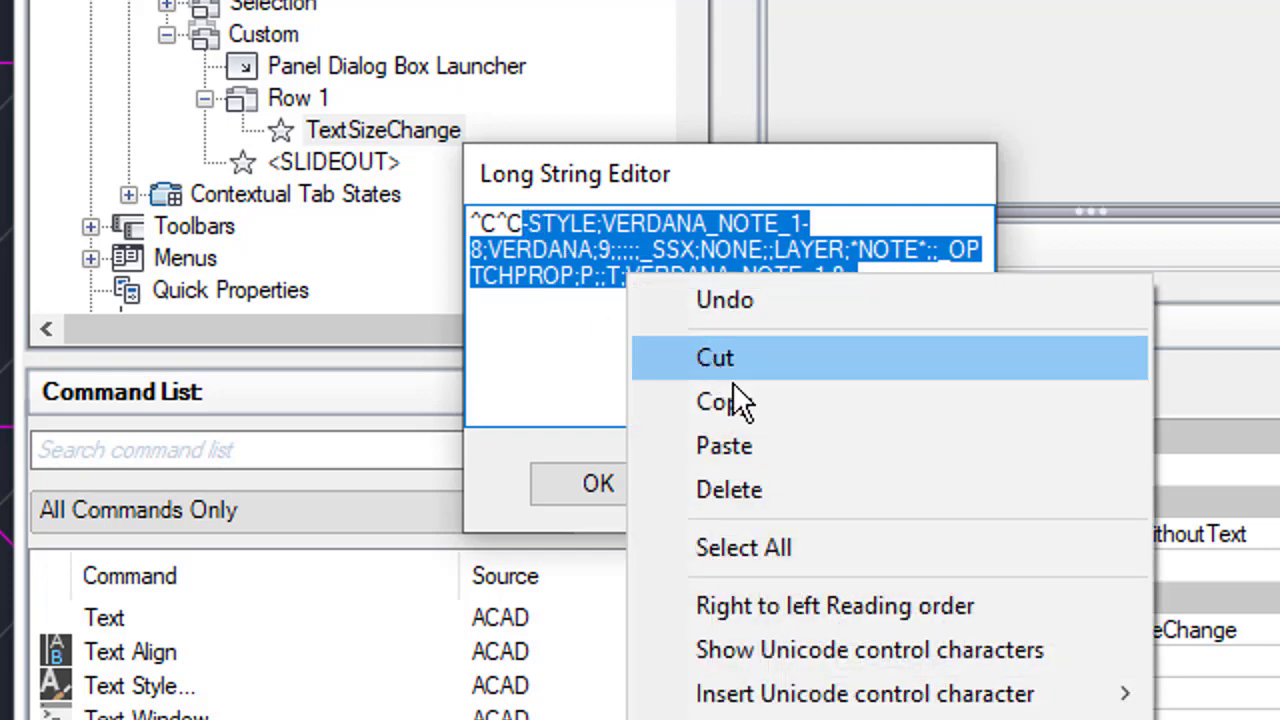
click(768, 418)
right_click(884, 284)
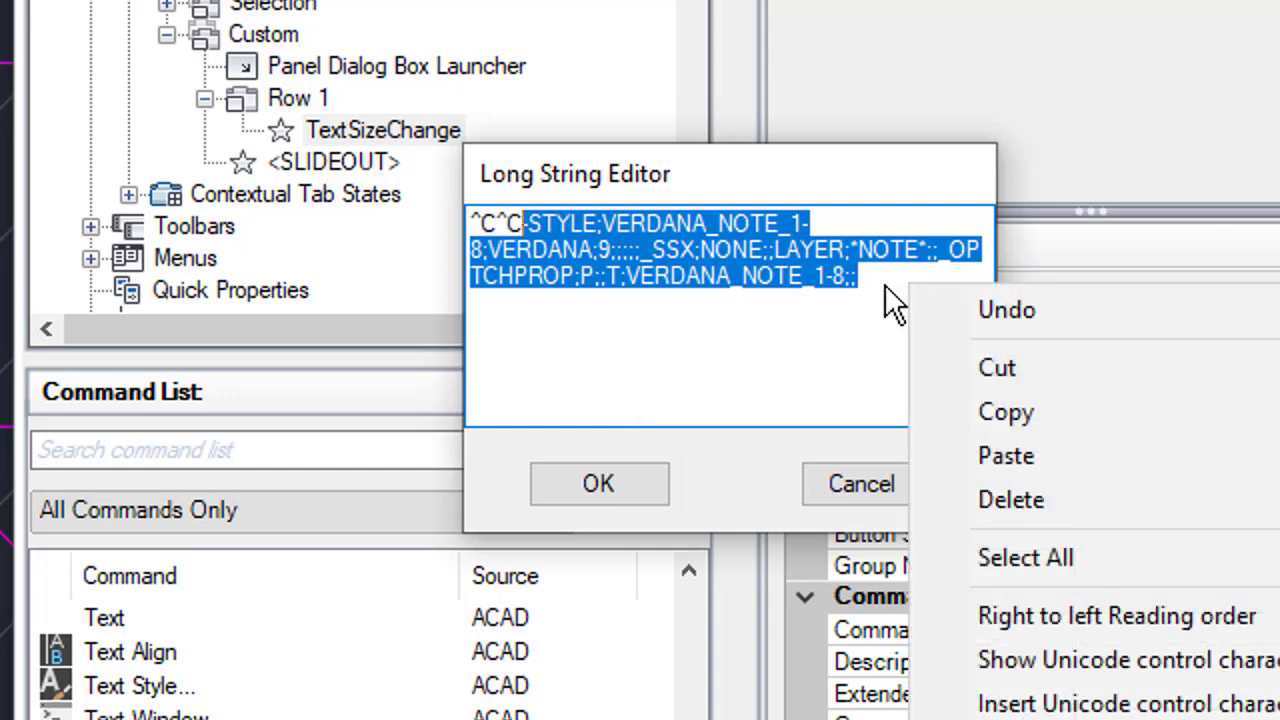
click(889, 280)
right_click(886, 284)
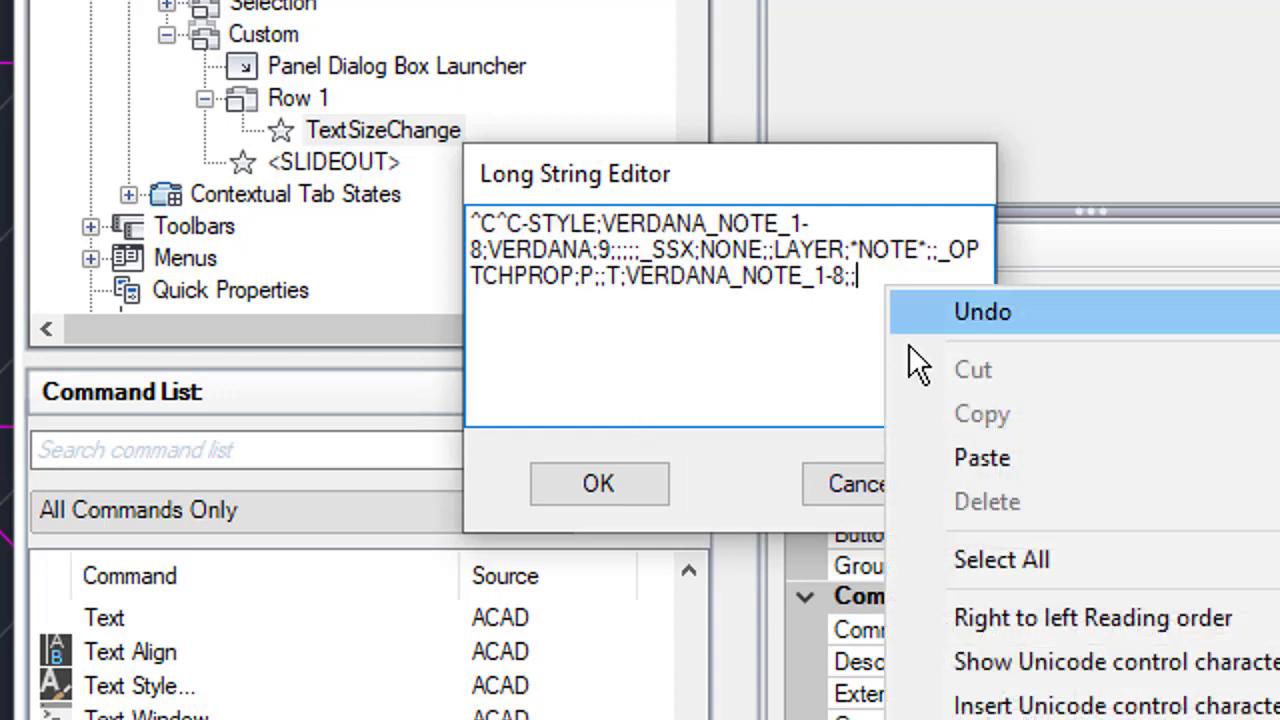
click(982, 458)
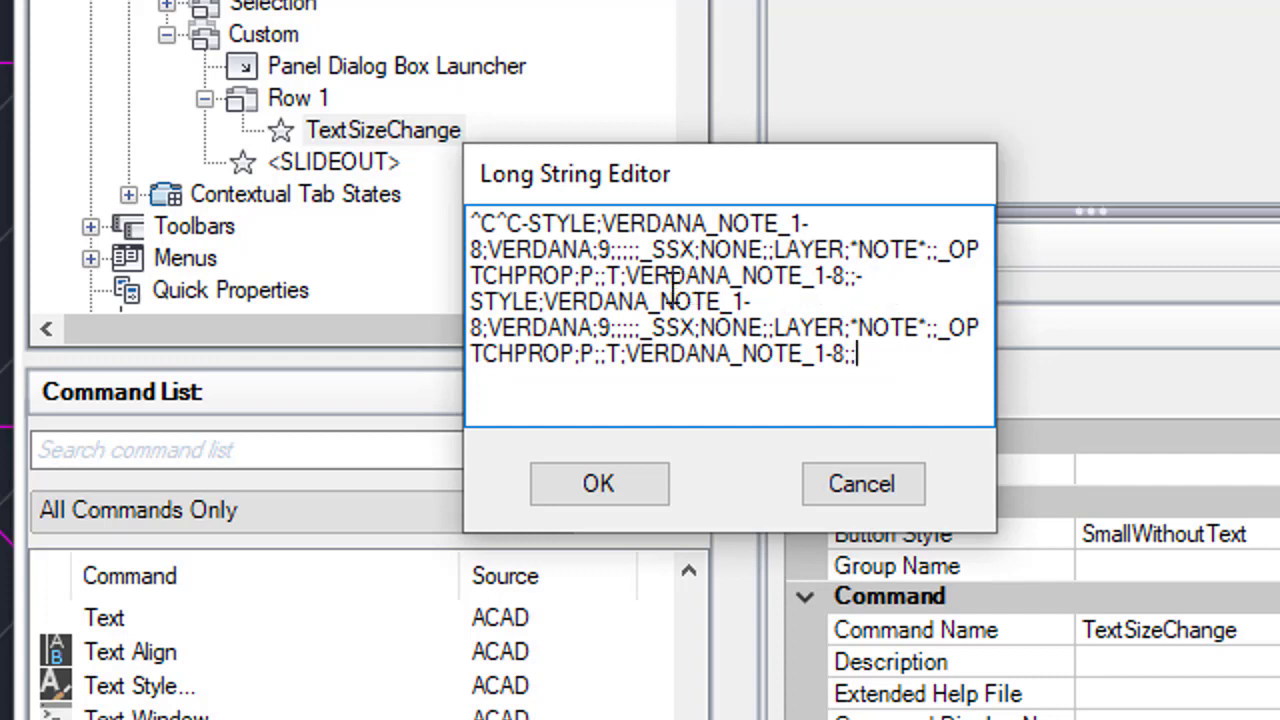
Change the second copy's text height from 9 to 12
click(610, 327)
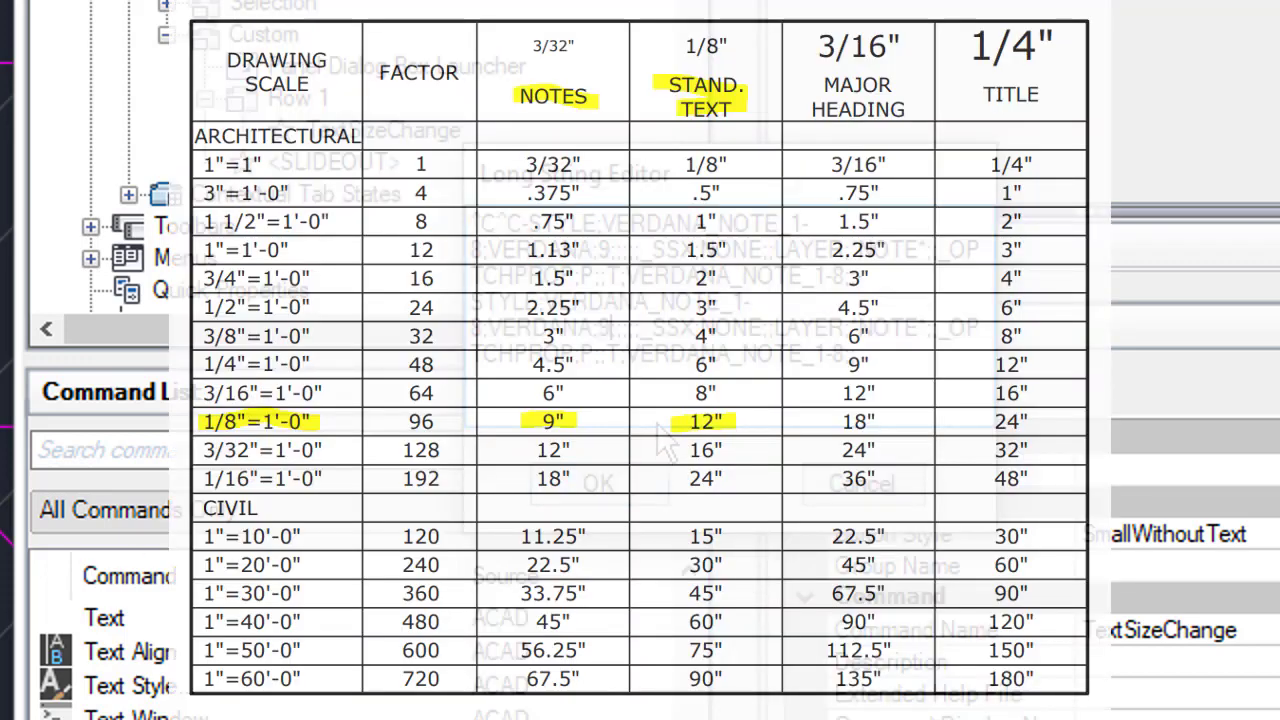
key(BackSpace)
text(12)
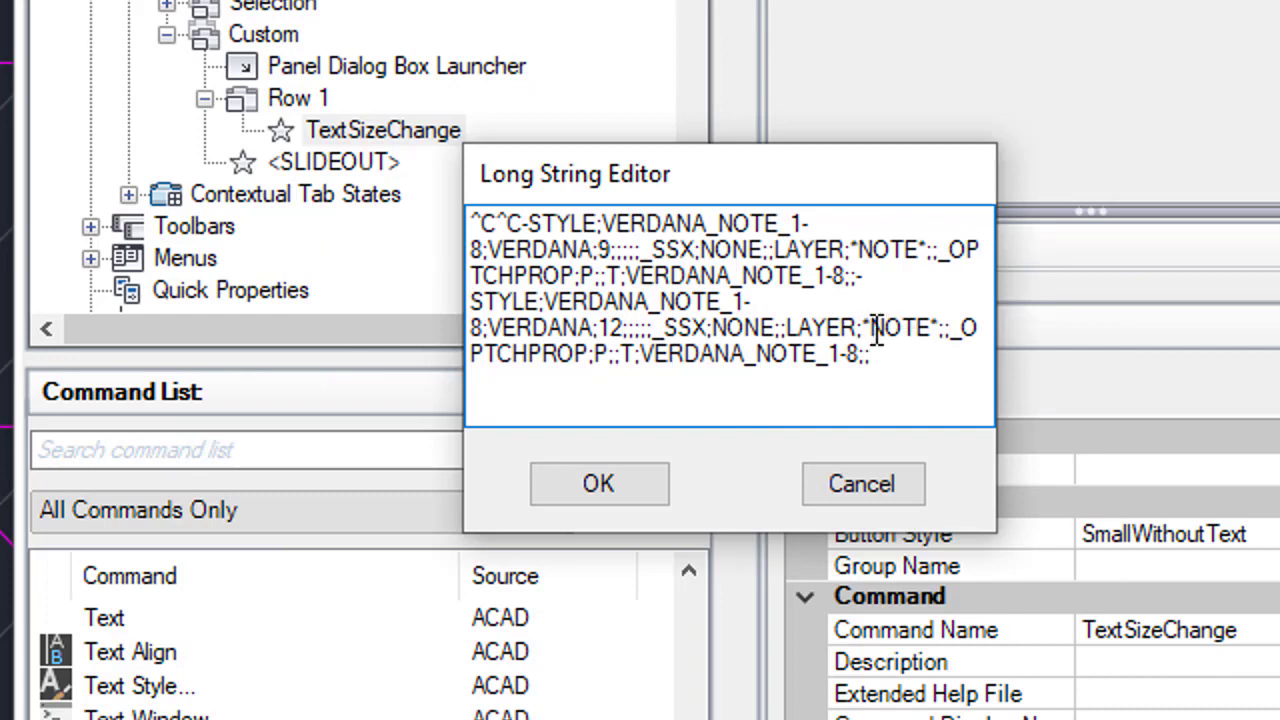
Replace NOTE with RMNM in the second copy's layer filter and both style names
drag(871, 330, 930, 336)
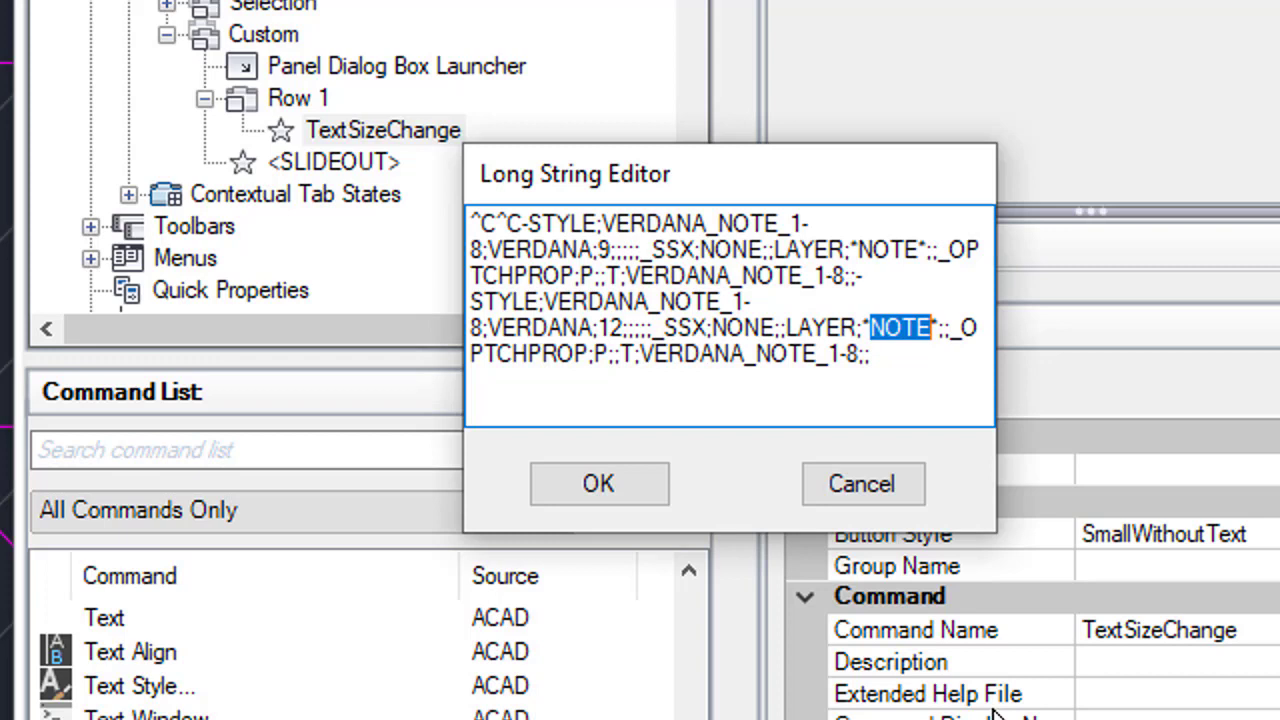
text(RN)
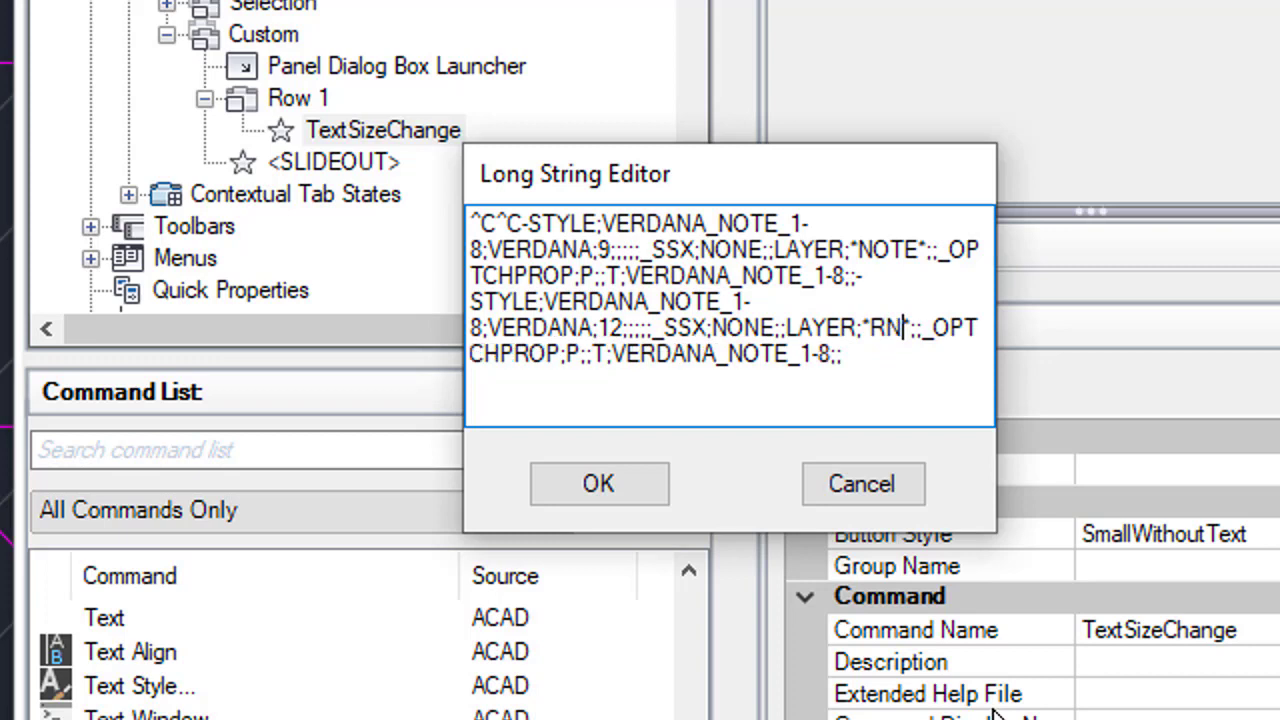
text(M)
key(BackSpace)
key(BackSpace)
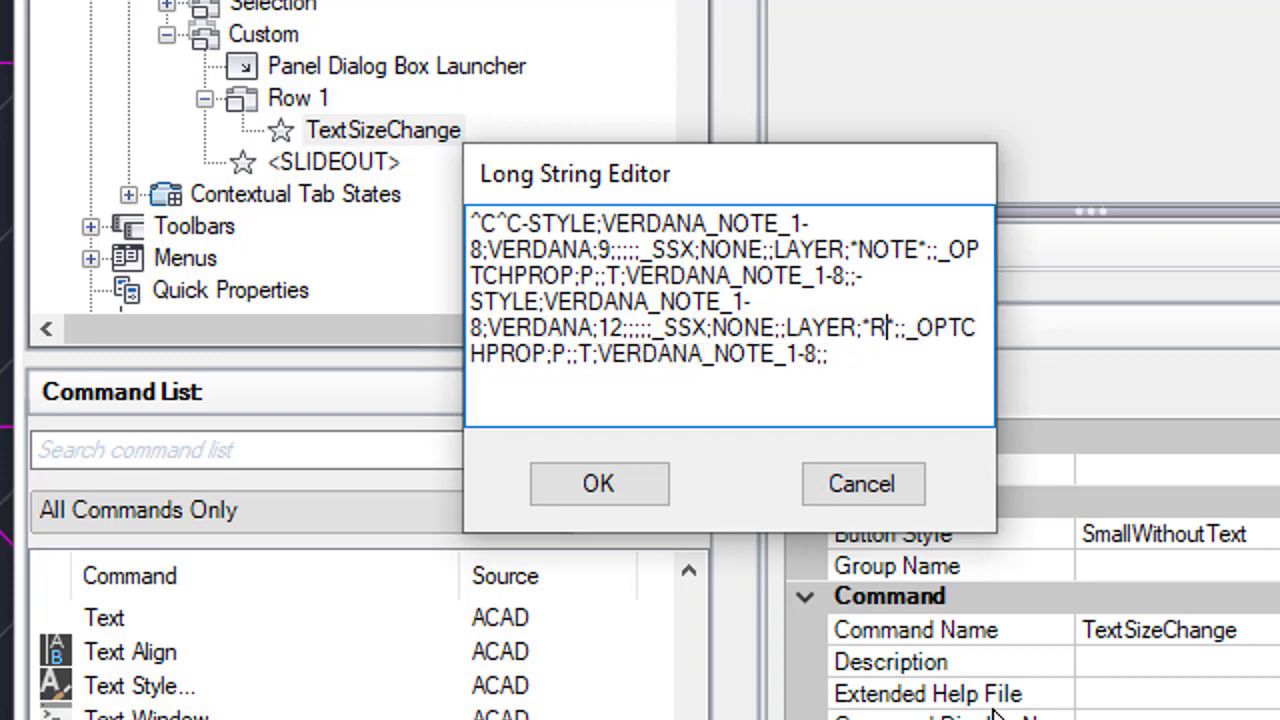
text(MNM)
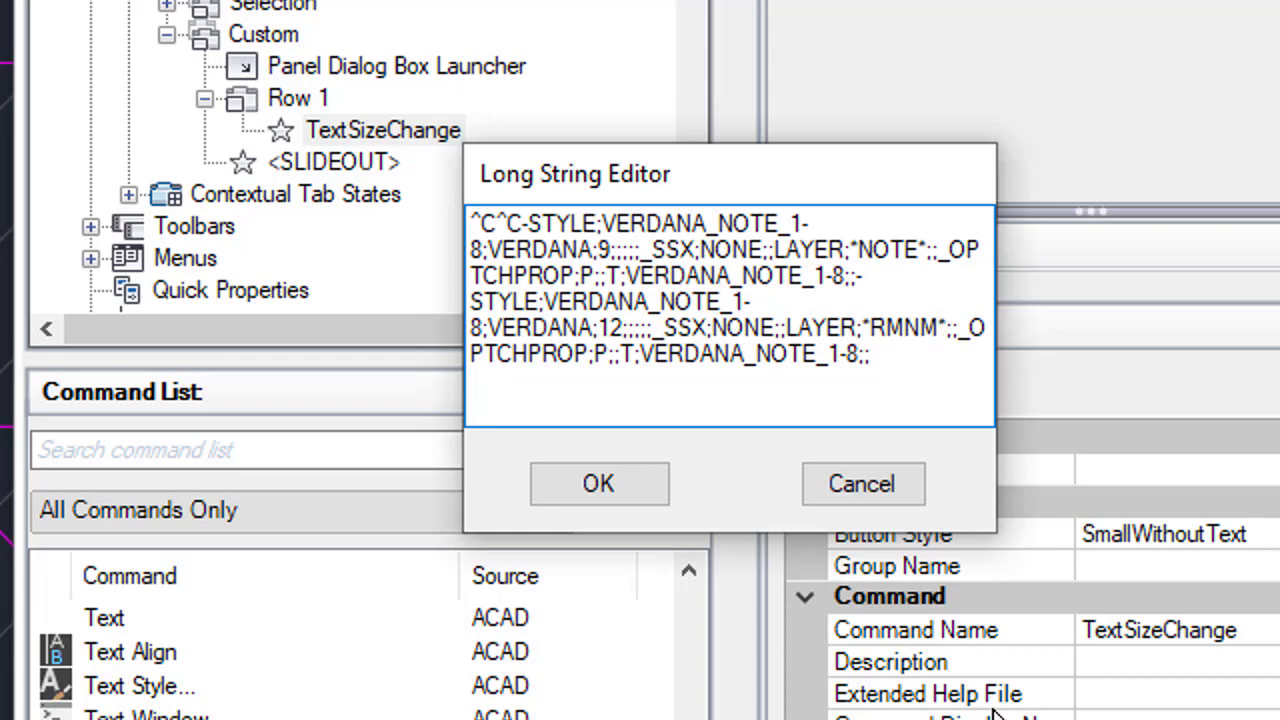
click(588, 301)
drag(662, 305, 722, 303)
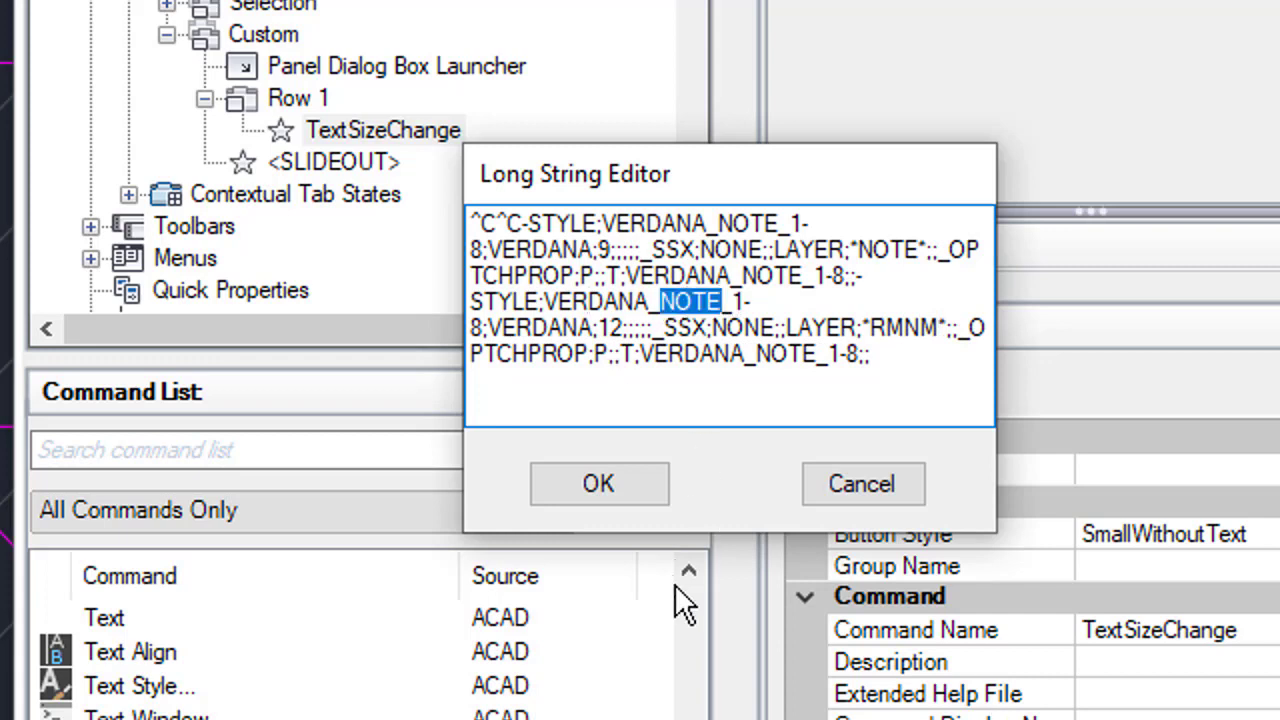
text(R)
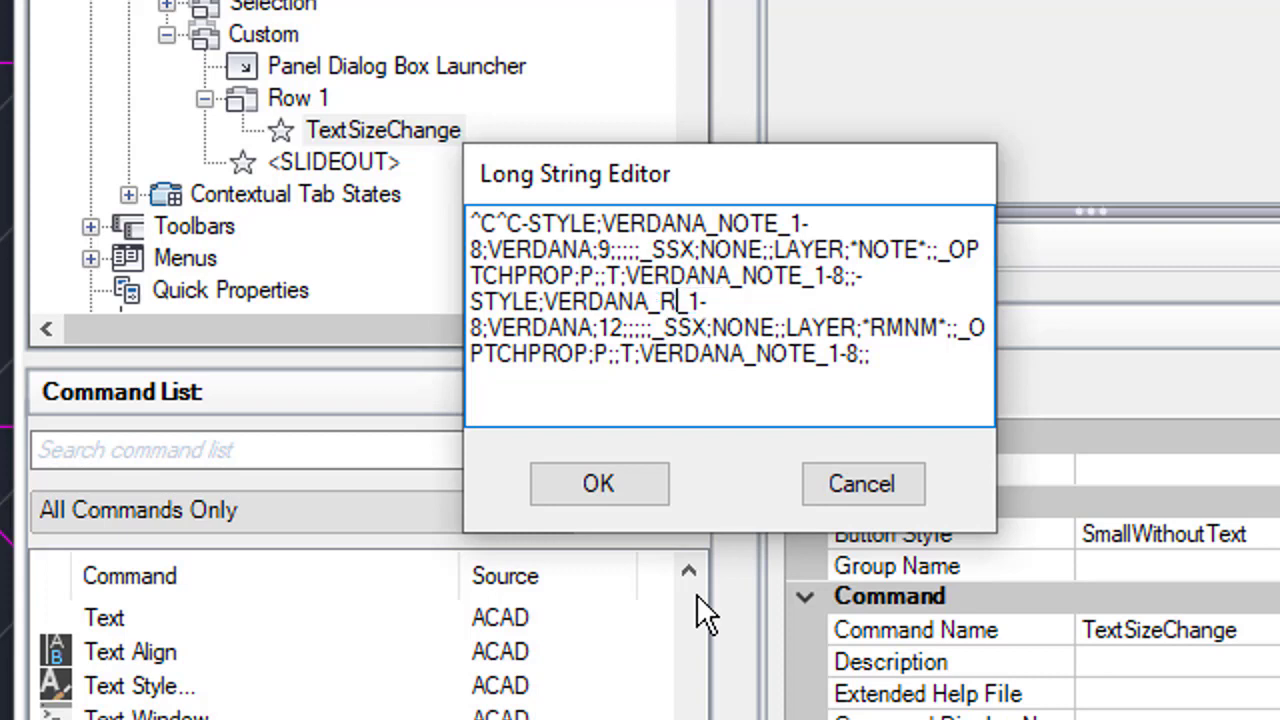
text(MNM)
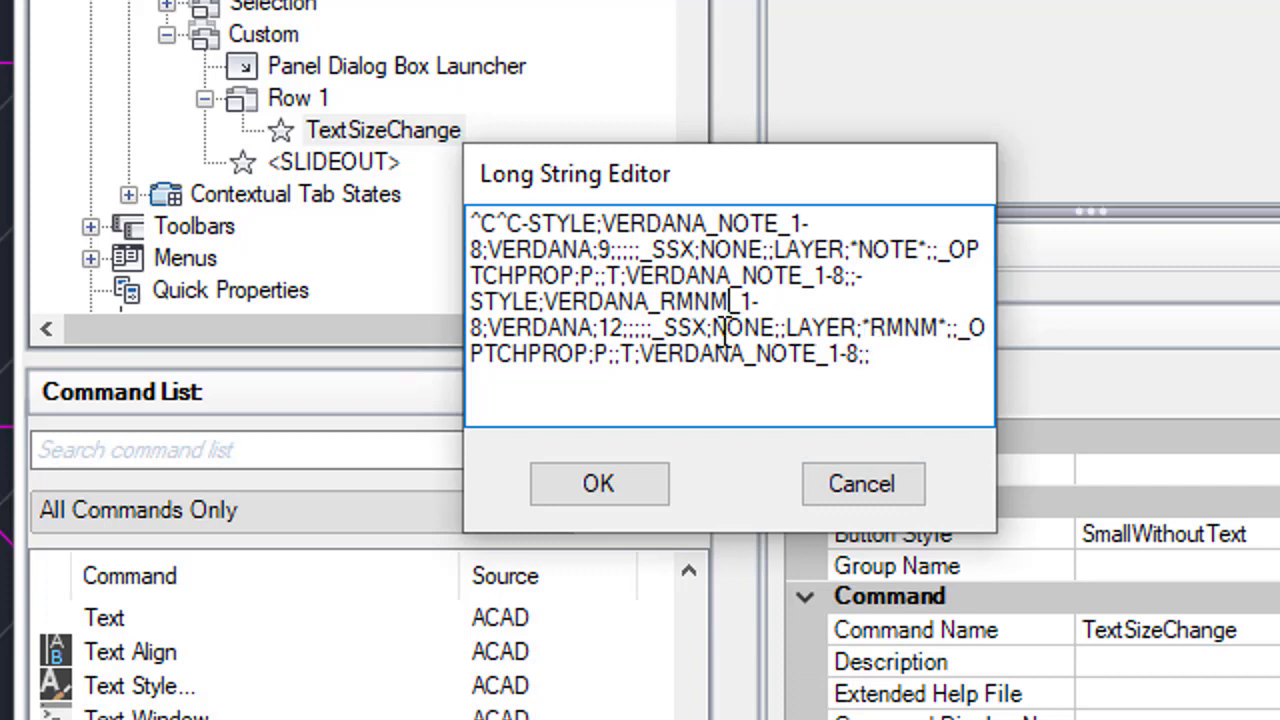
double_click(803, 366)
click(802, 370)
drag(817, 352, 762, 350)
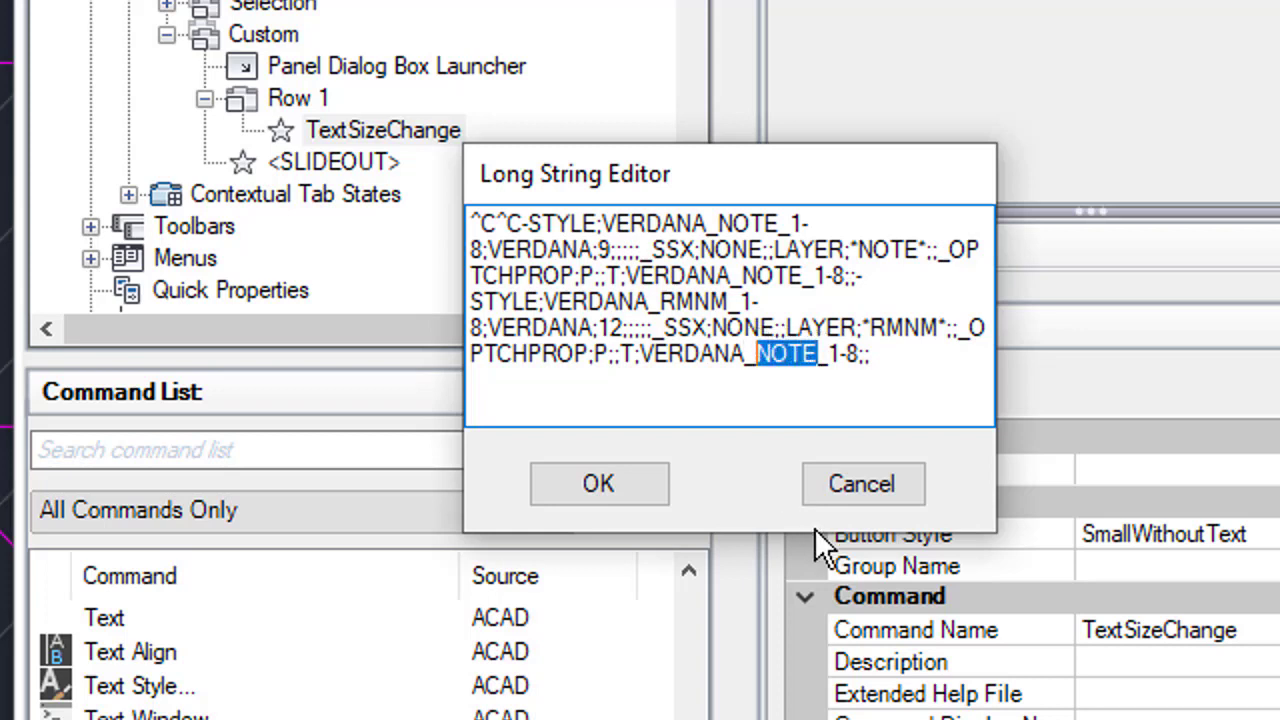
text(RMNM)
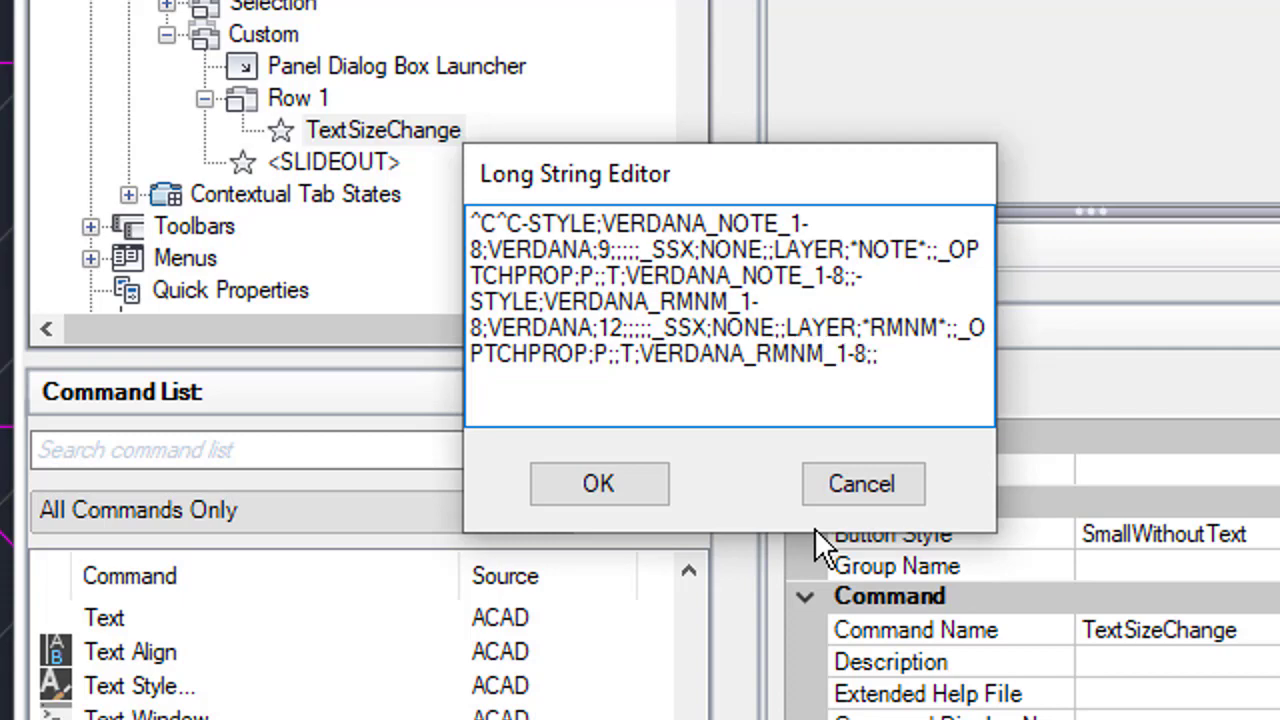
Accept the edited macro in the Long String Editor and apply it to the customization
click(900, 376)
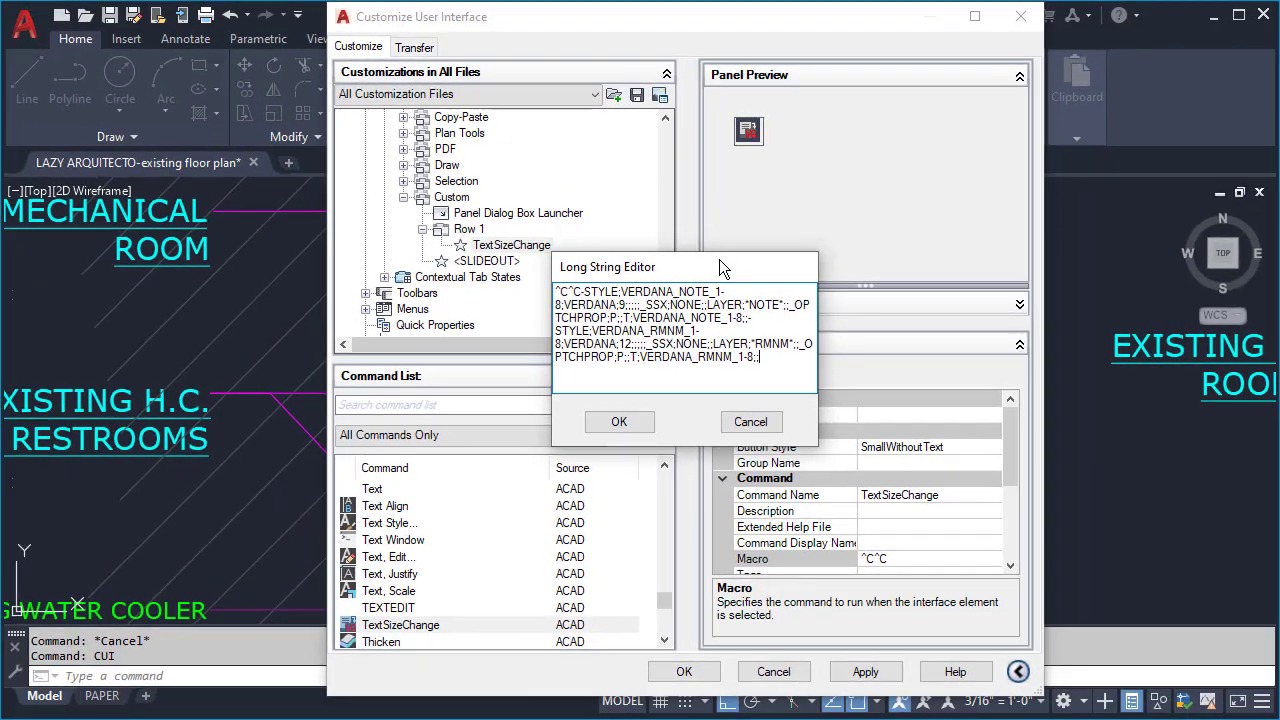
drag(743, 177, 986, 292)
drag(864, 328, 620, 371)
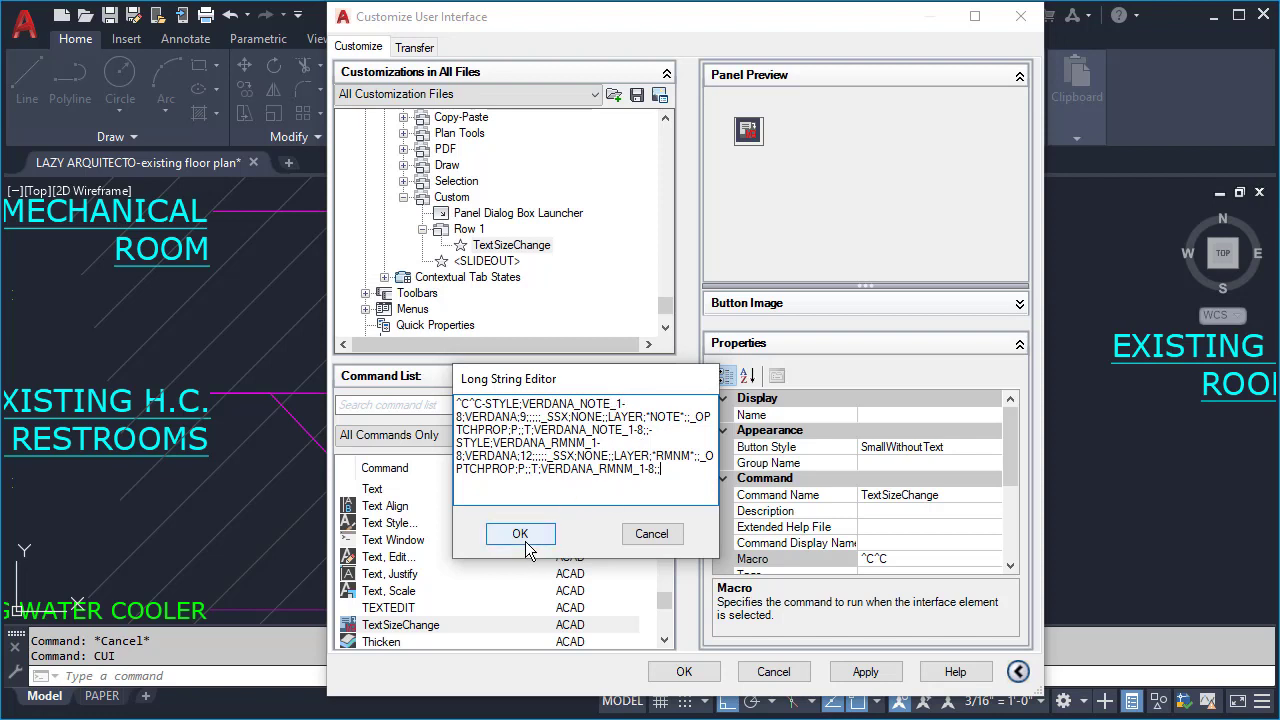
drag(676, 369, 950, 212)
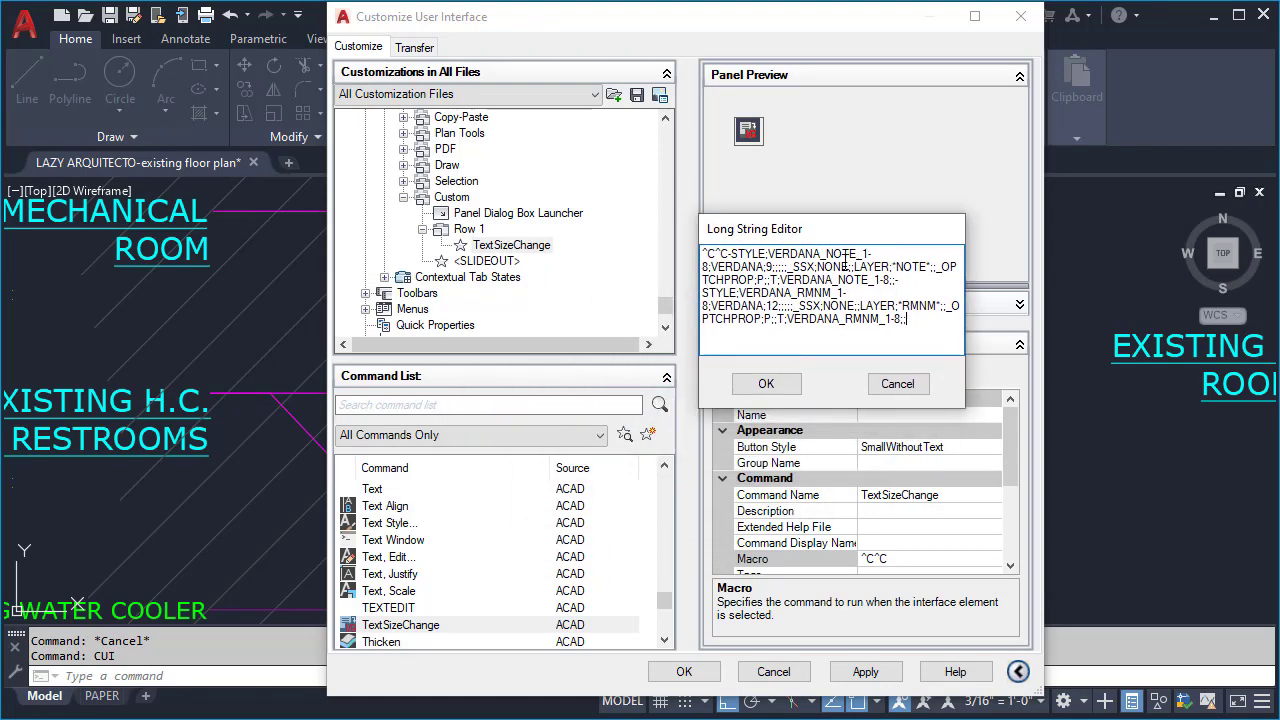
click(785, 382)
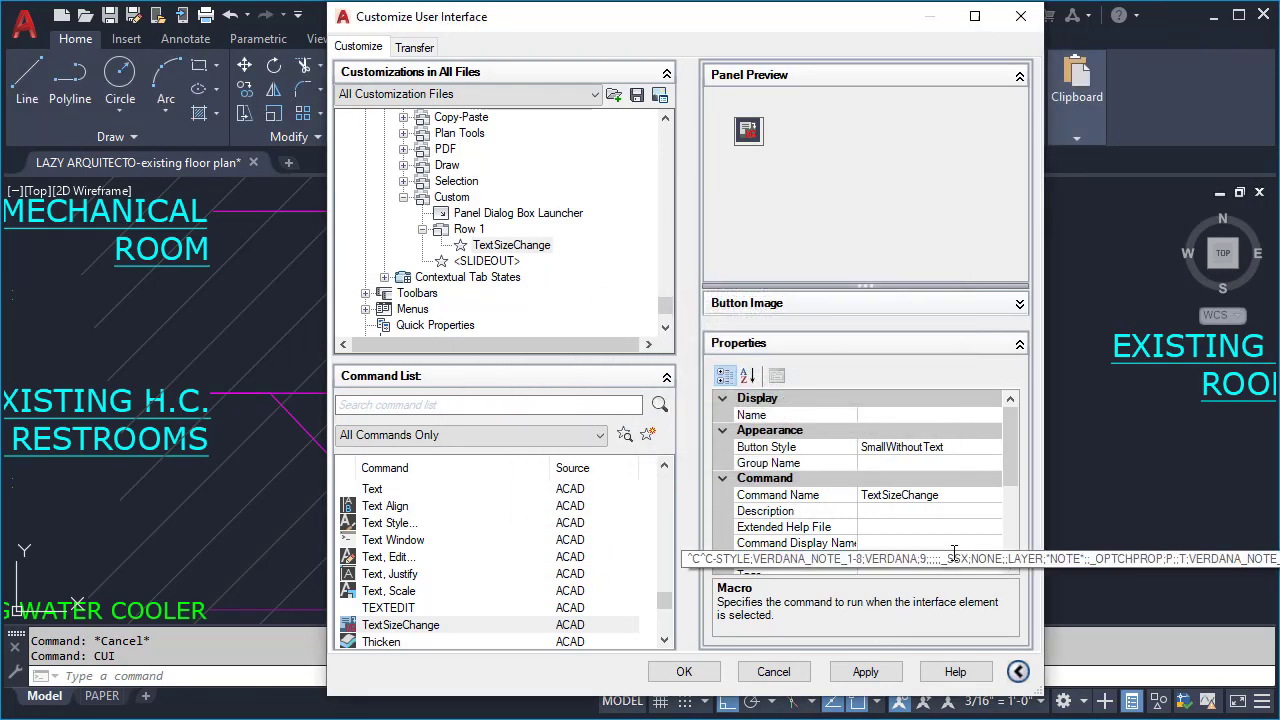
click(884, 675)
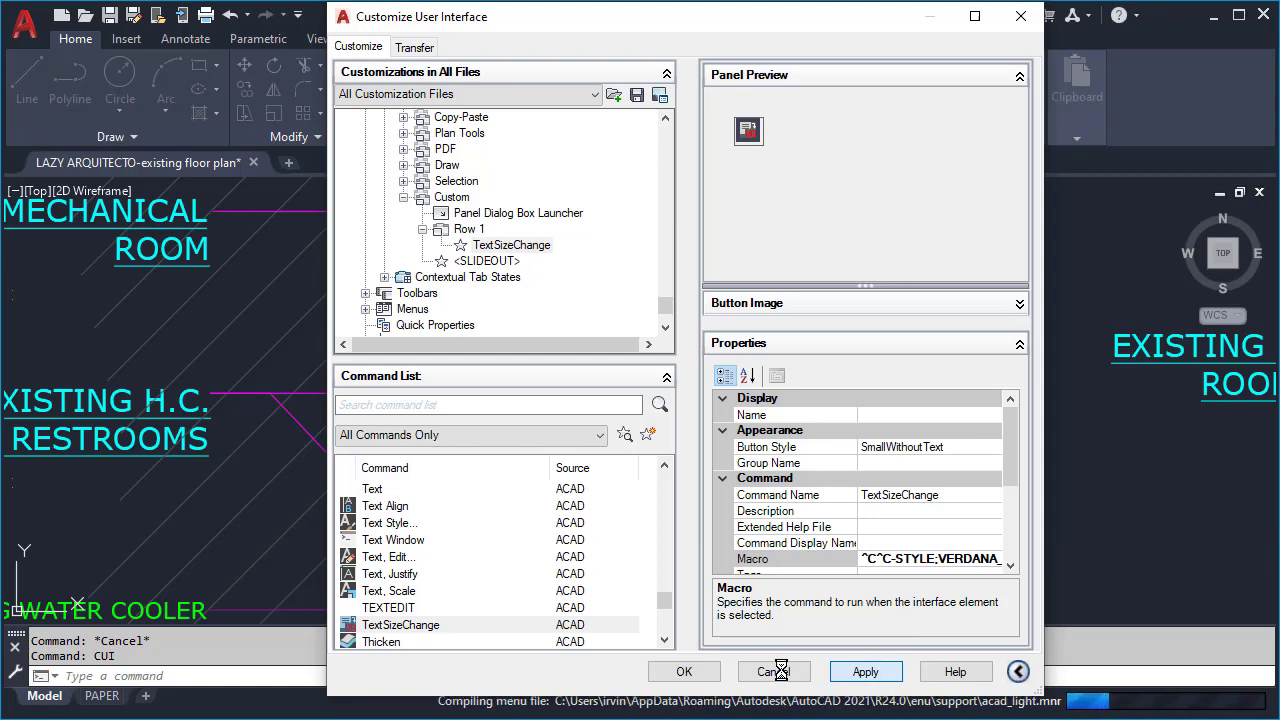
click(710, 676)
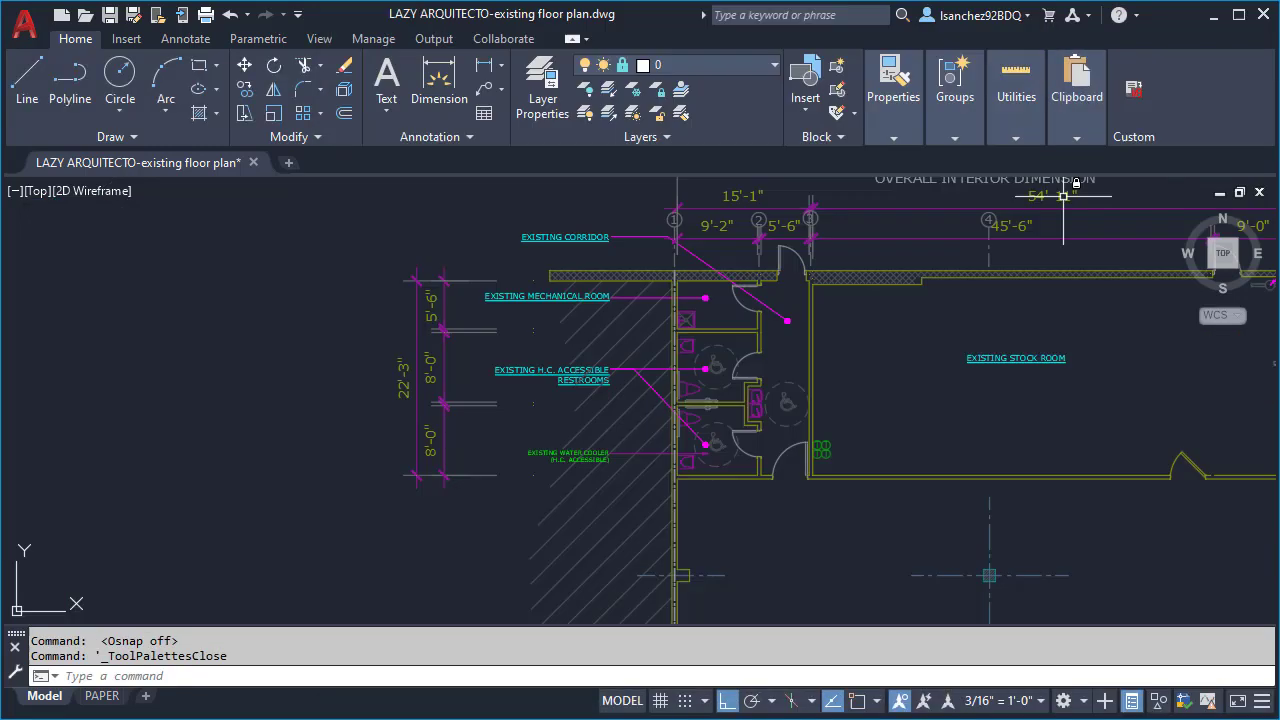
click(1137, 90)
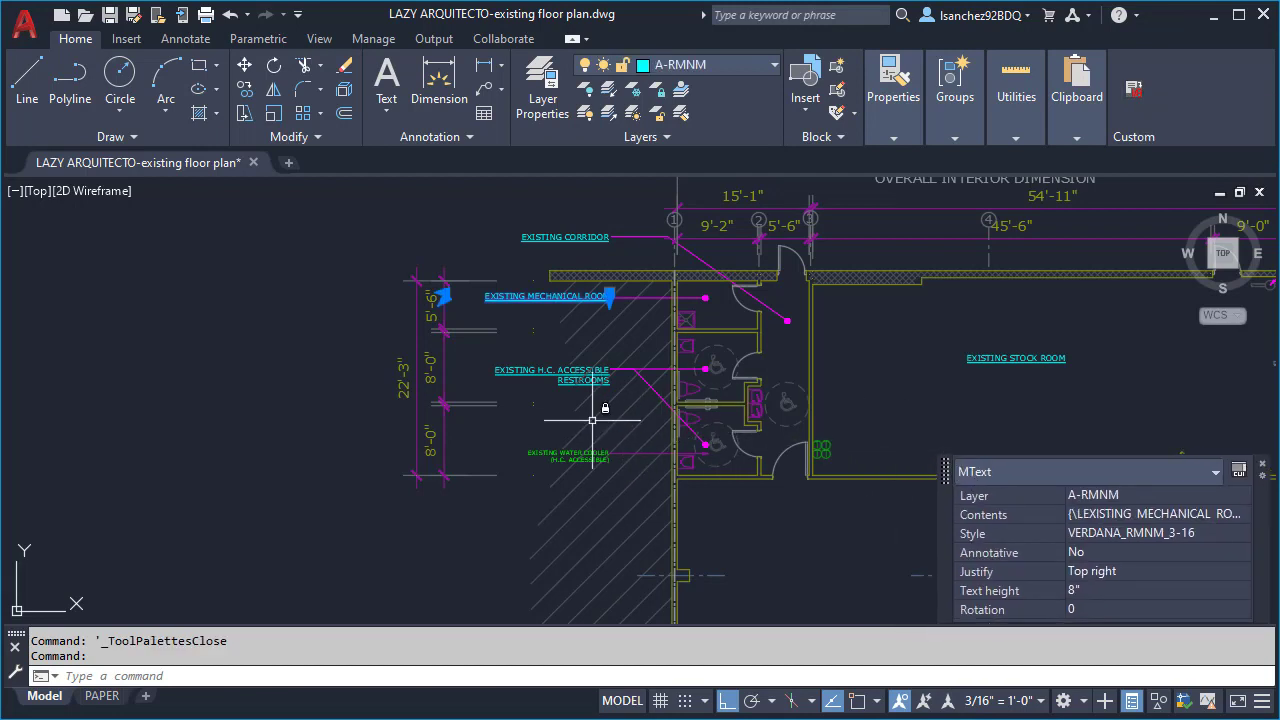
key(Escape)
click(527, 370)
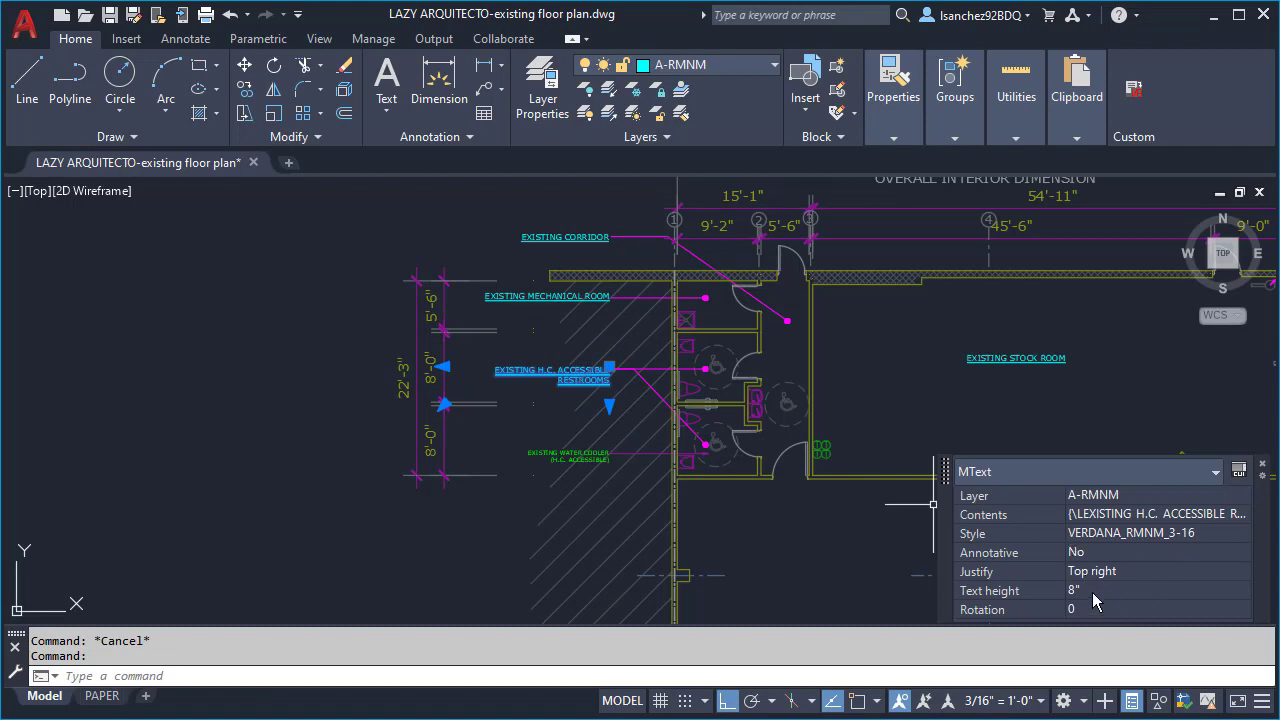
key(Escape)
click(545, 454)
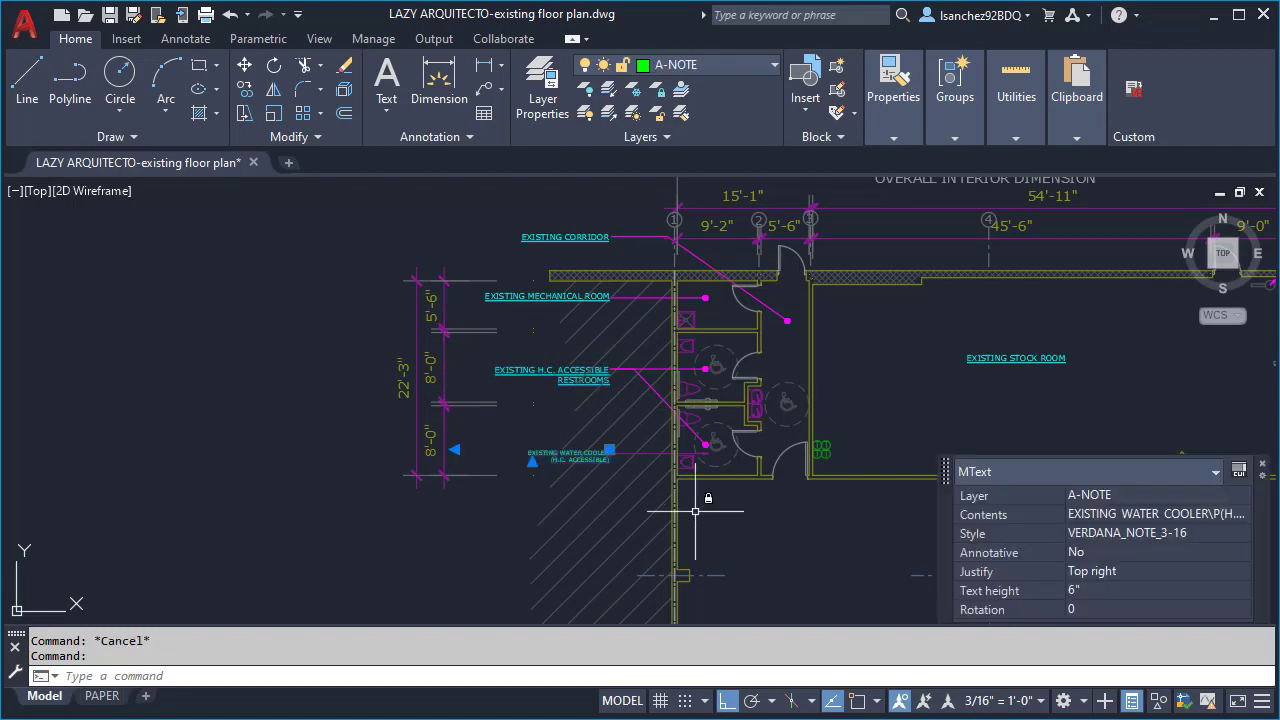
key(Escape)
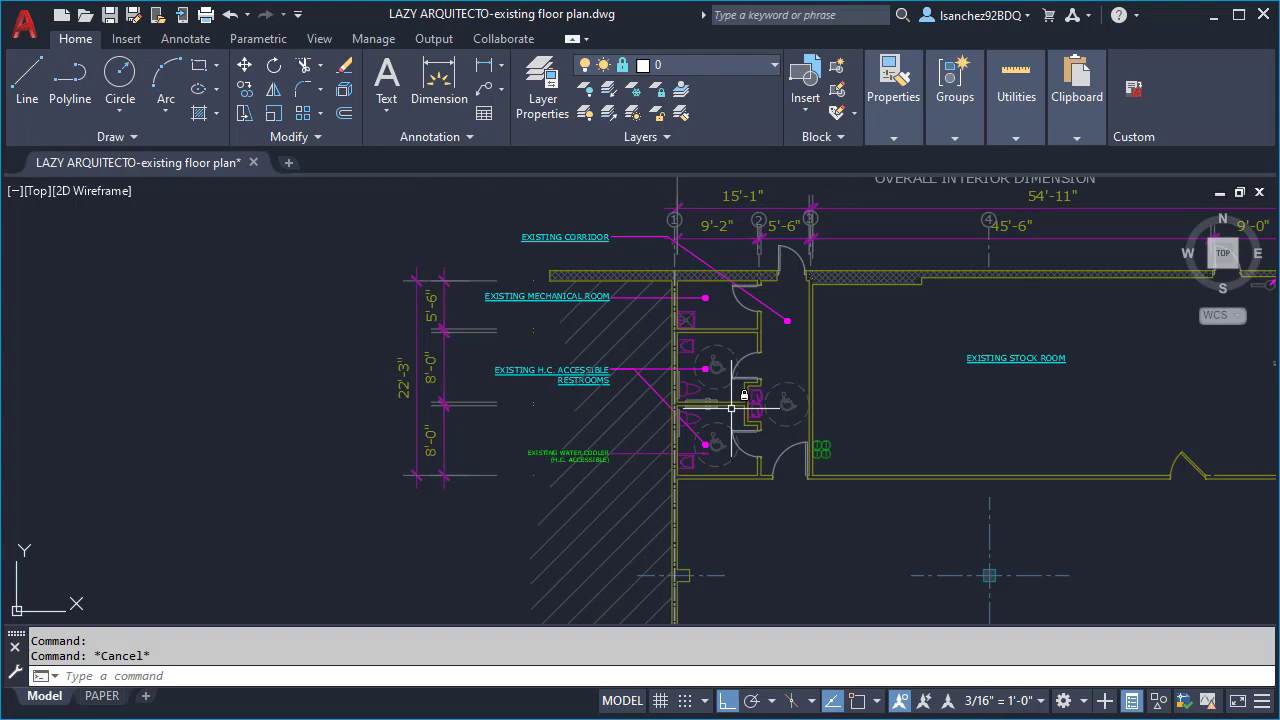
Run TextSizeChange and confirm the room names are VERDANA_RMNM_1-8 at 1'-0" and the notes are VERDANA_NOTE_1-8 at 9"
click(1136, 92)
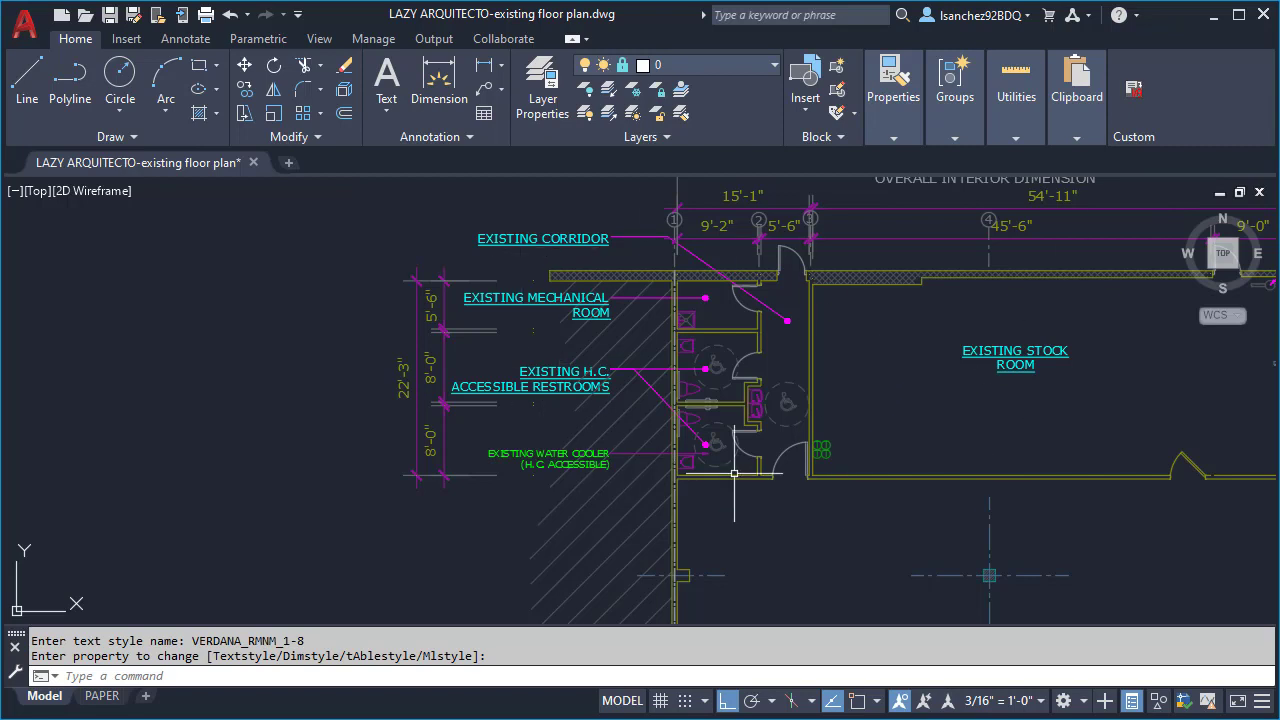
click(528, 370)
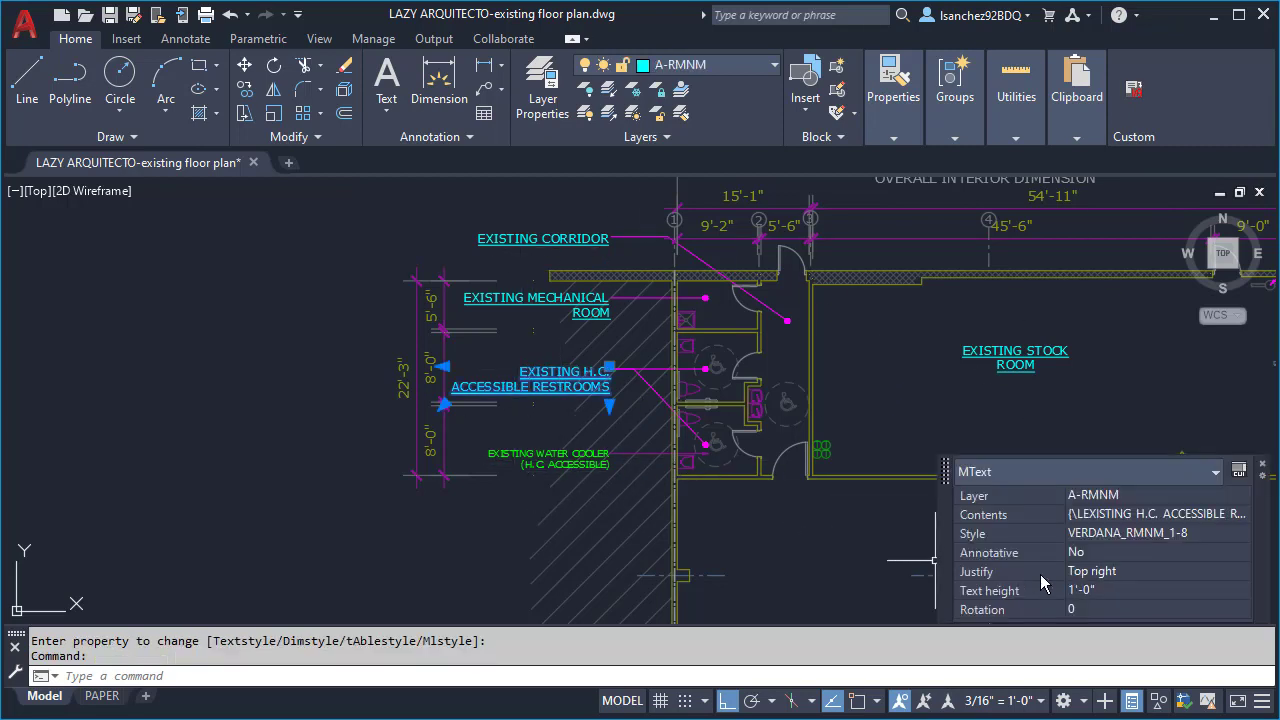
key(Escape)
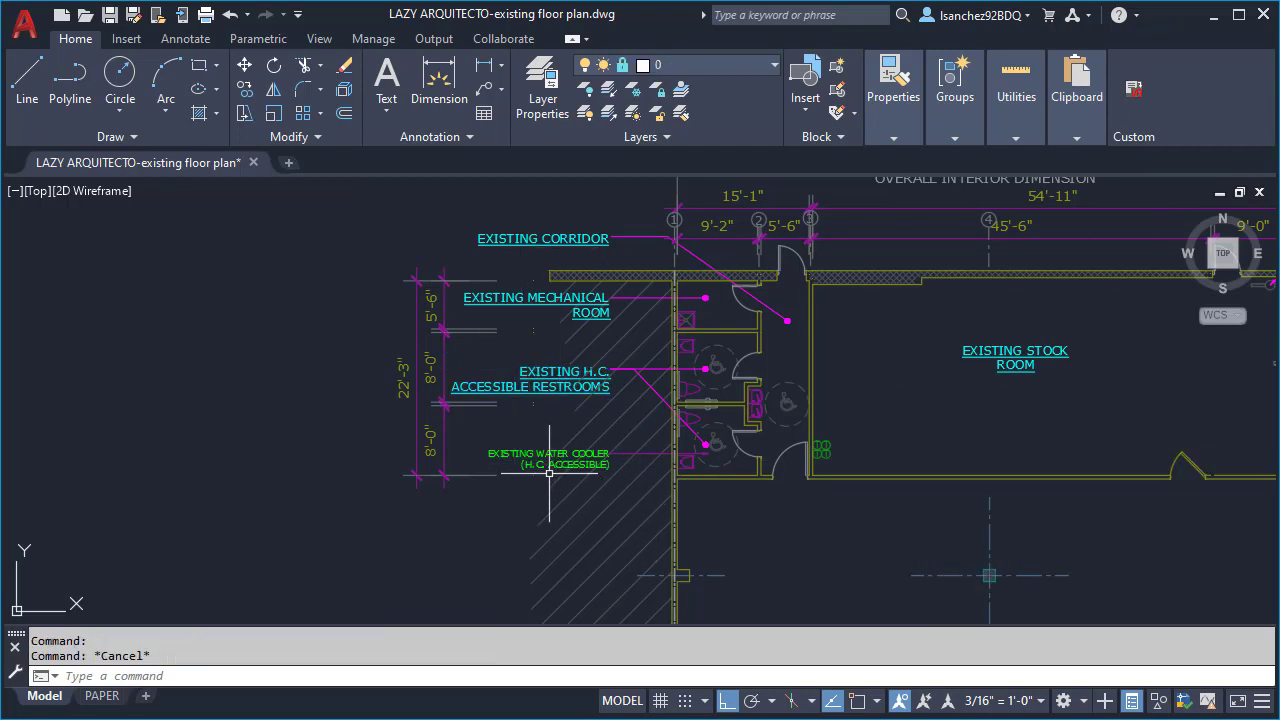
click(549, 460)
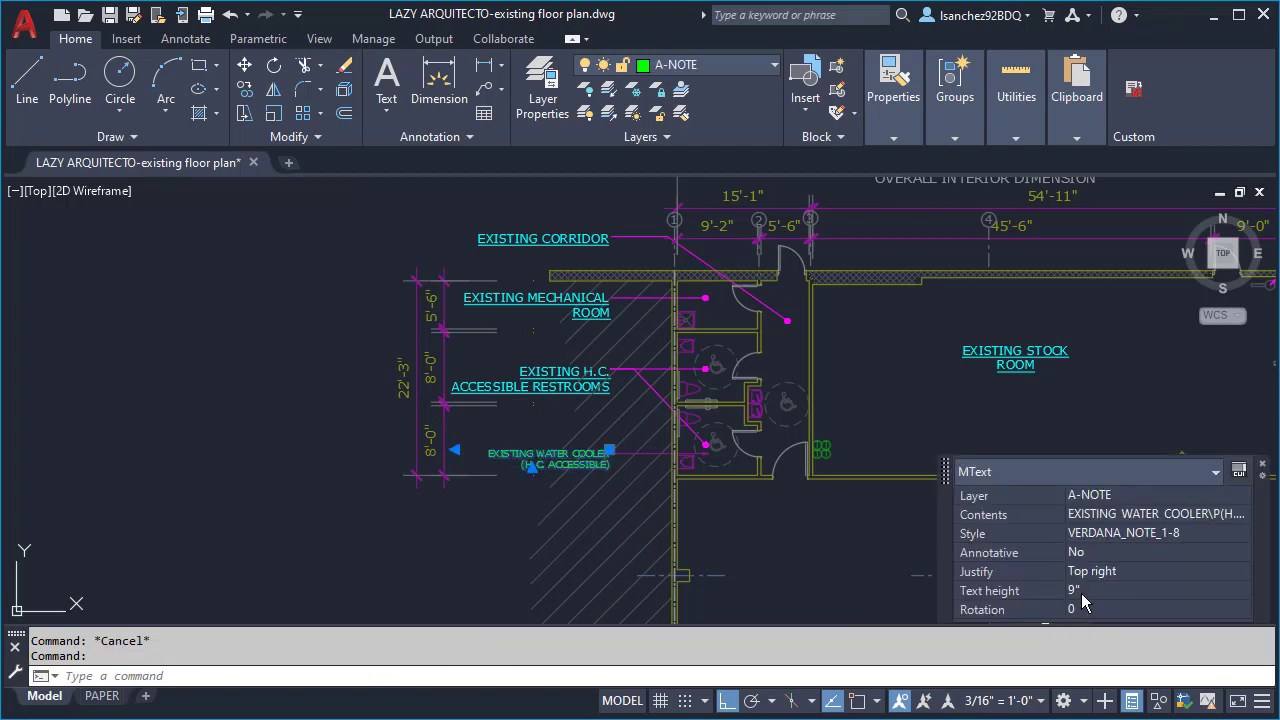
key(Escape)
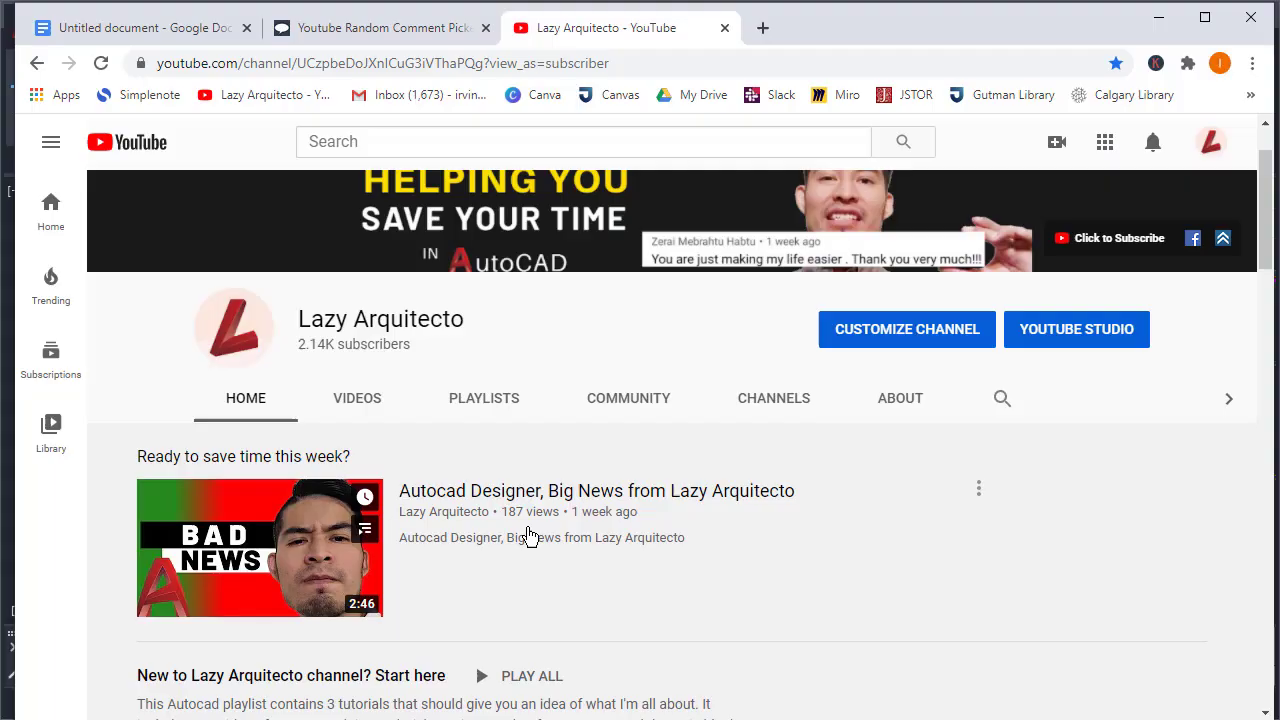
Open the channel's Big News video from the Videos list and review its comments
click(371, 419)
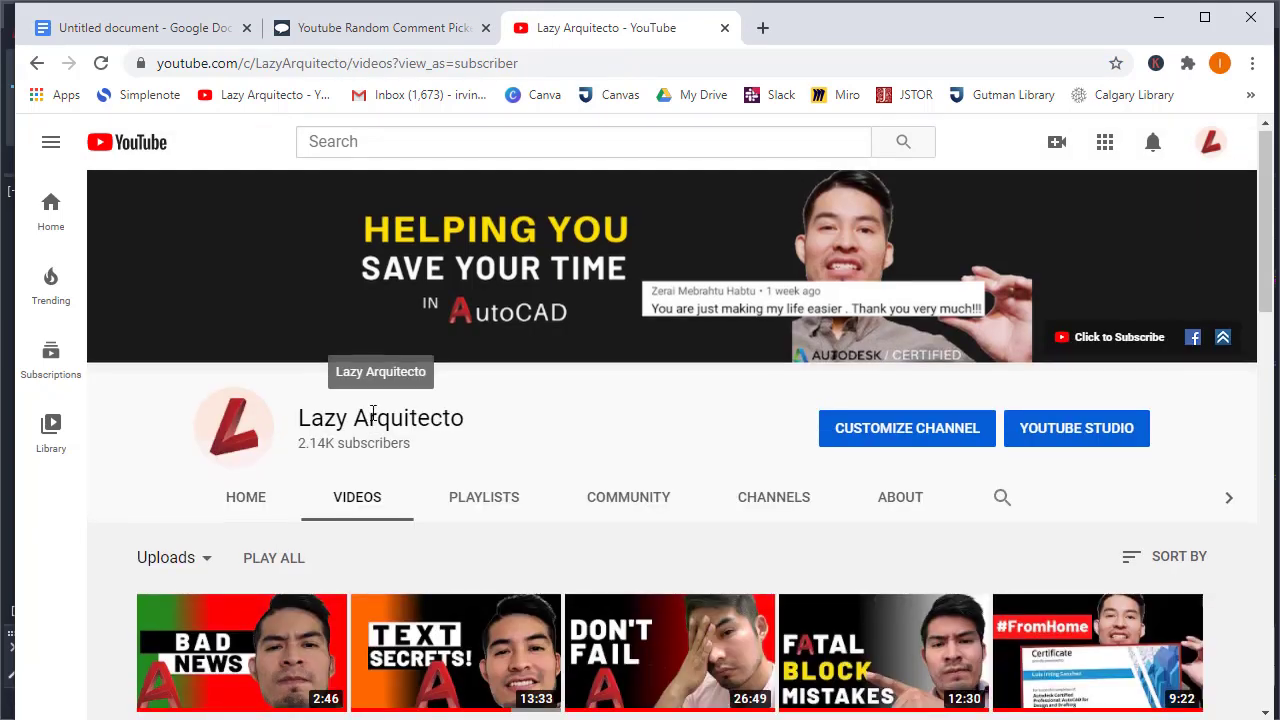
scroll(340, 430, down, 1)
click(203, 477)
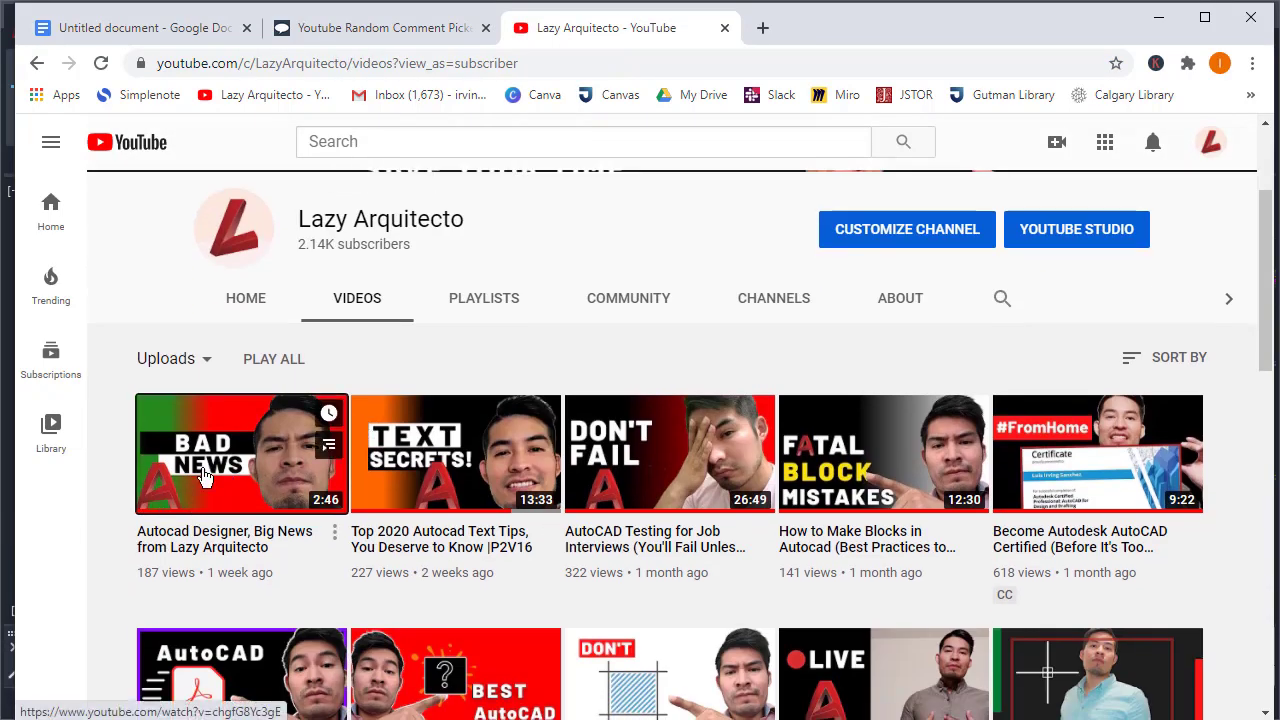
click(110, 567)
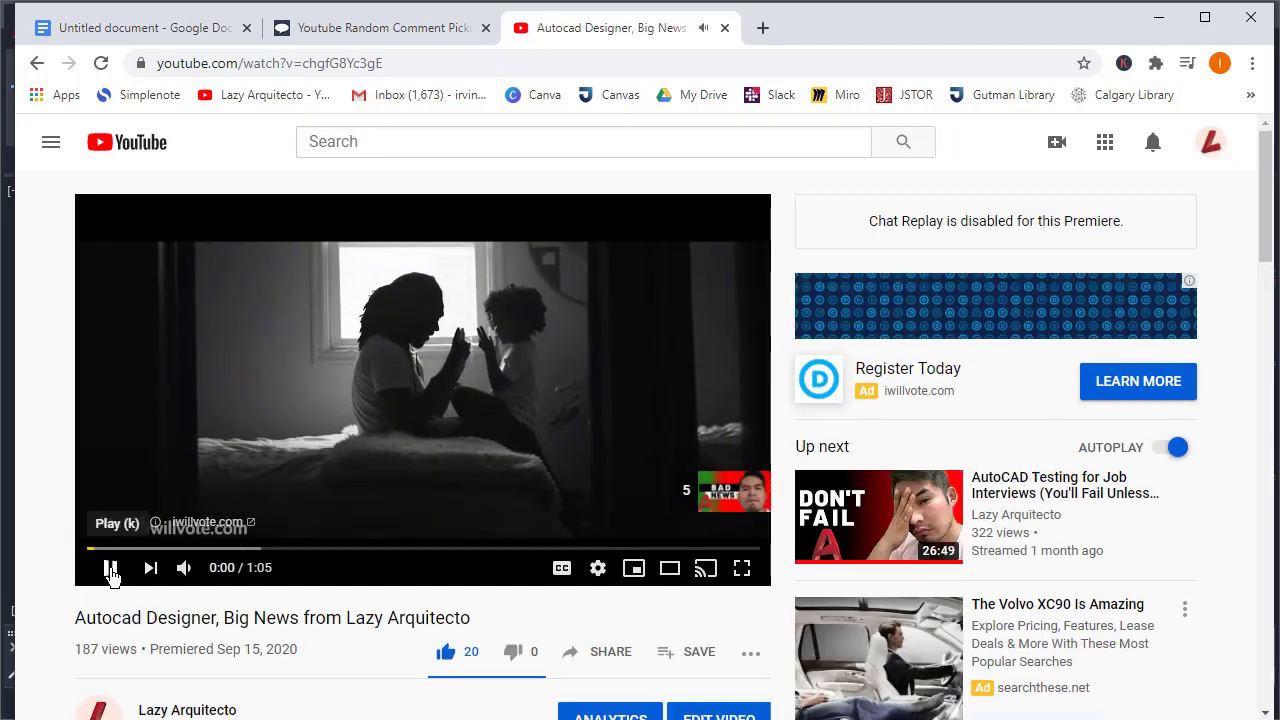
scroll(323, 465, down, 1)
scroll(279, 495, down, 1)
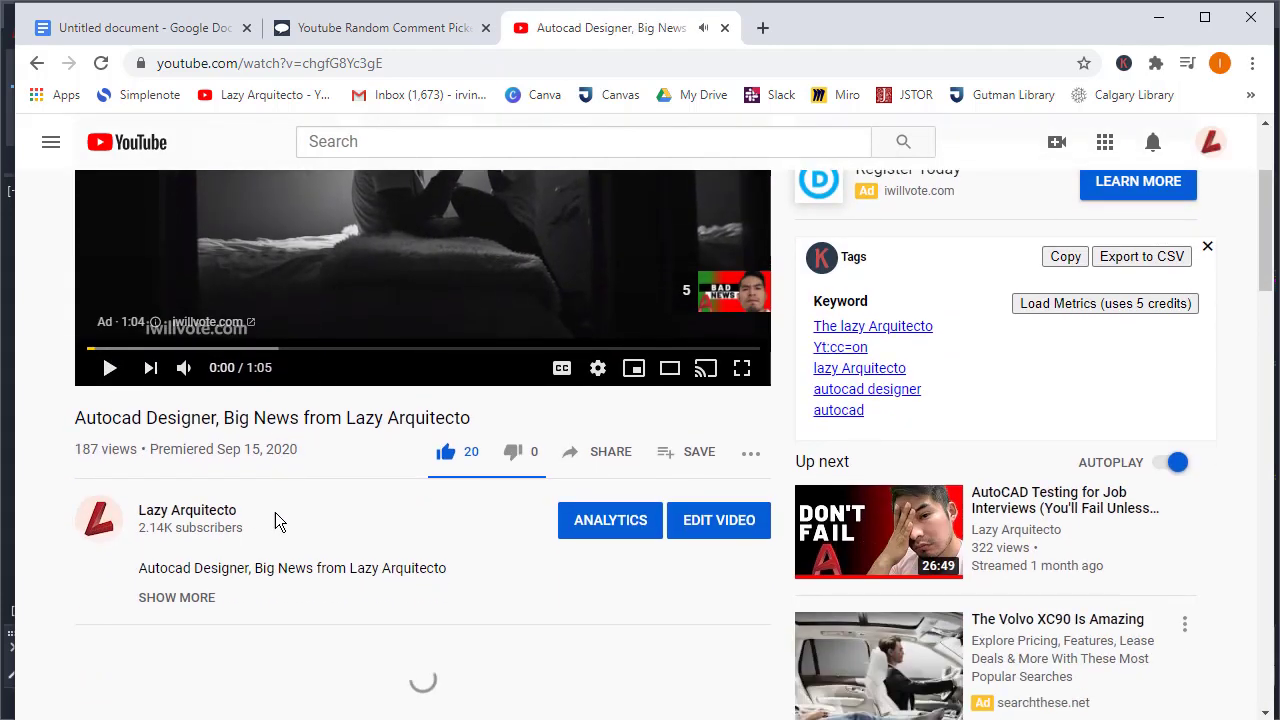
scroll(297, 505, down, 4)
scroll(309, 503, down, 1)
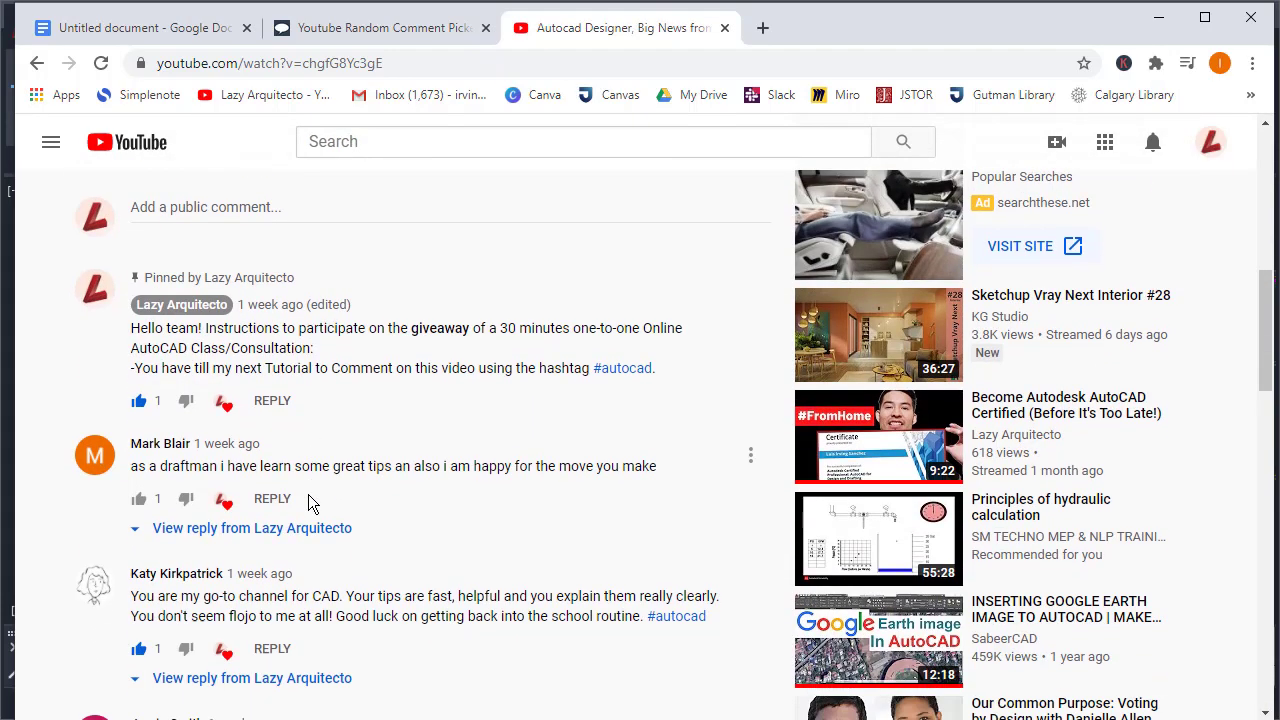
scroll(314, 503, up, 1)
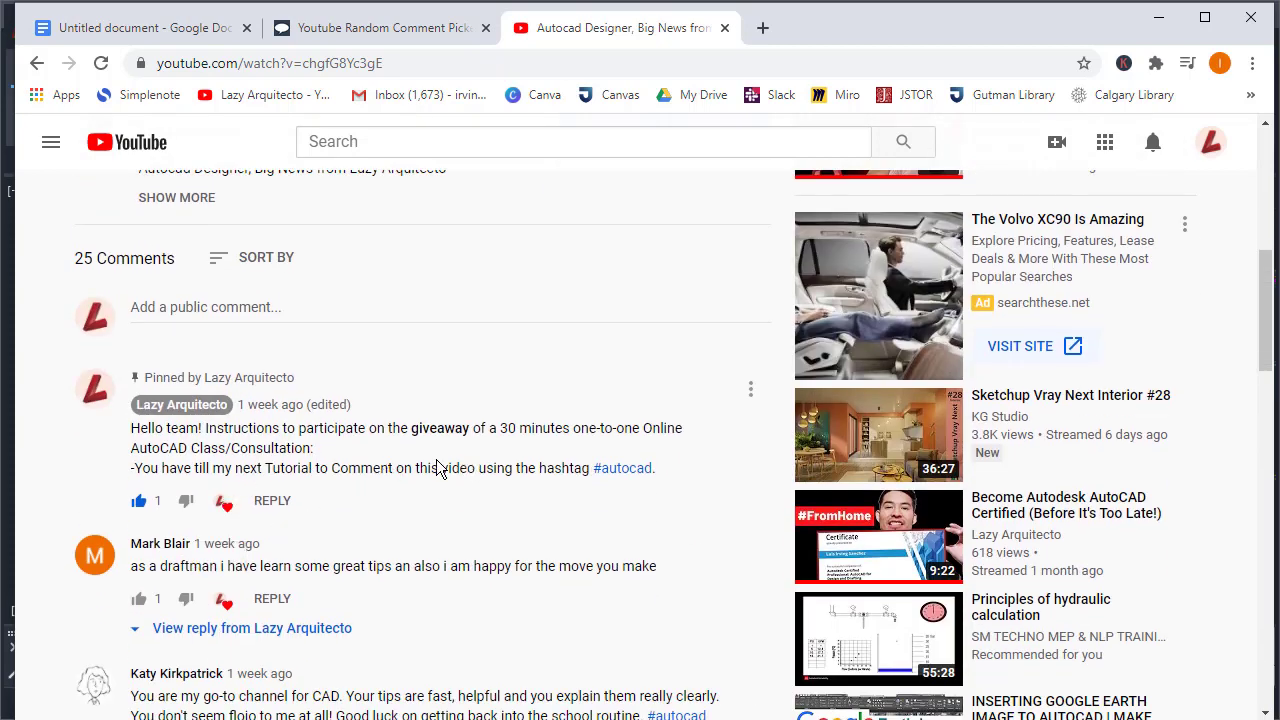
scroll(372, 526, down, 4)
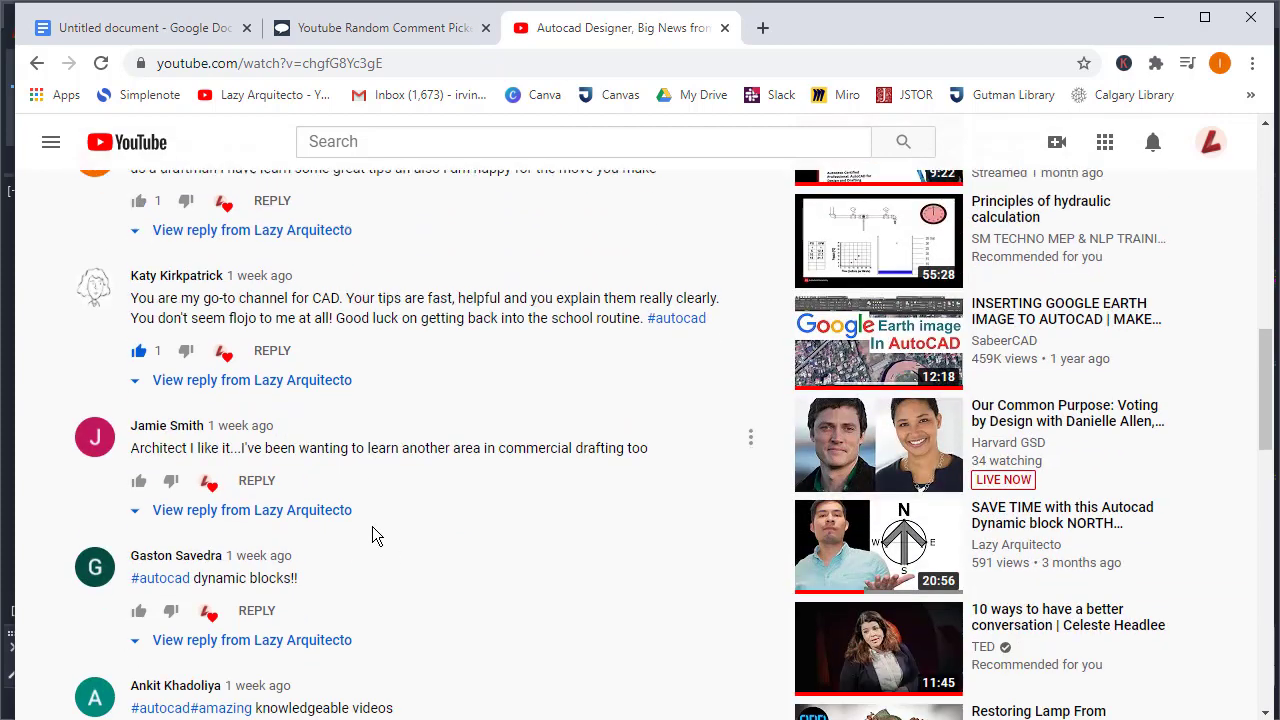
scroll(432, 548, up, 2)
scroll(432, 550, up, 9)
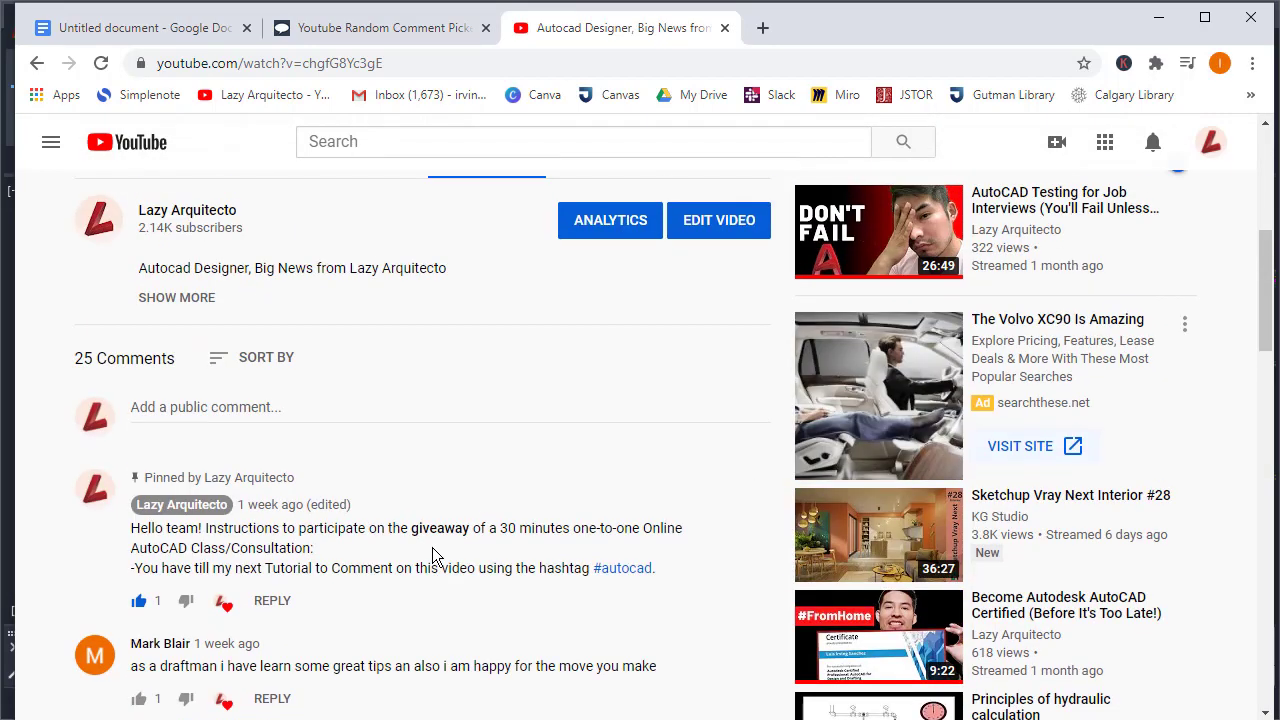
Copy the video's short share link and switch to the Random Comment Picker
click(607, 560)
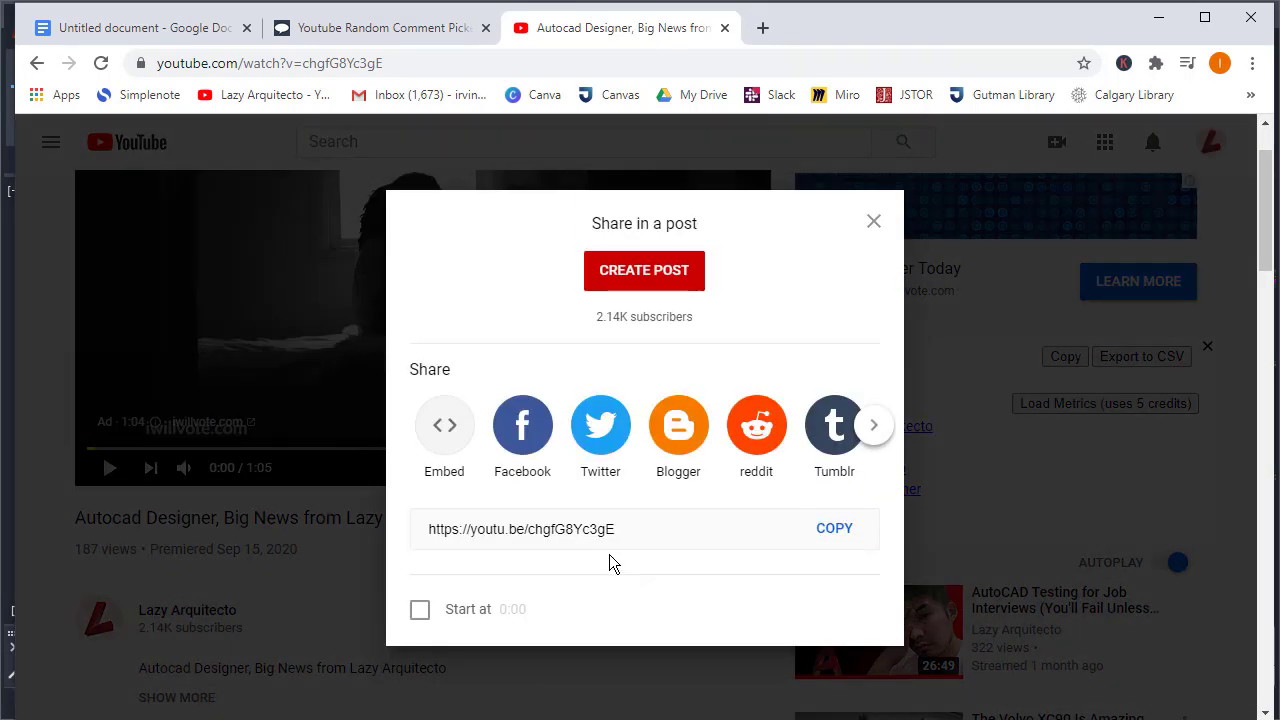
click(836, 540)
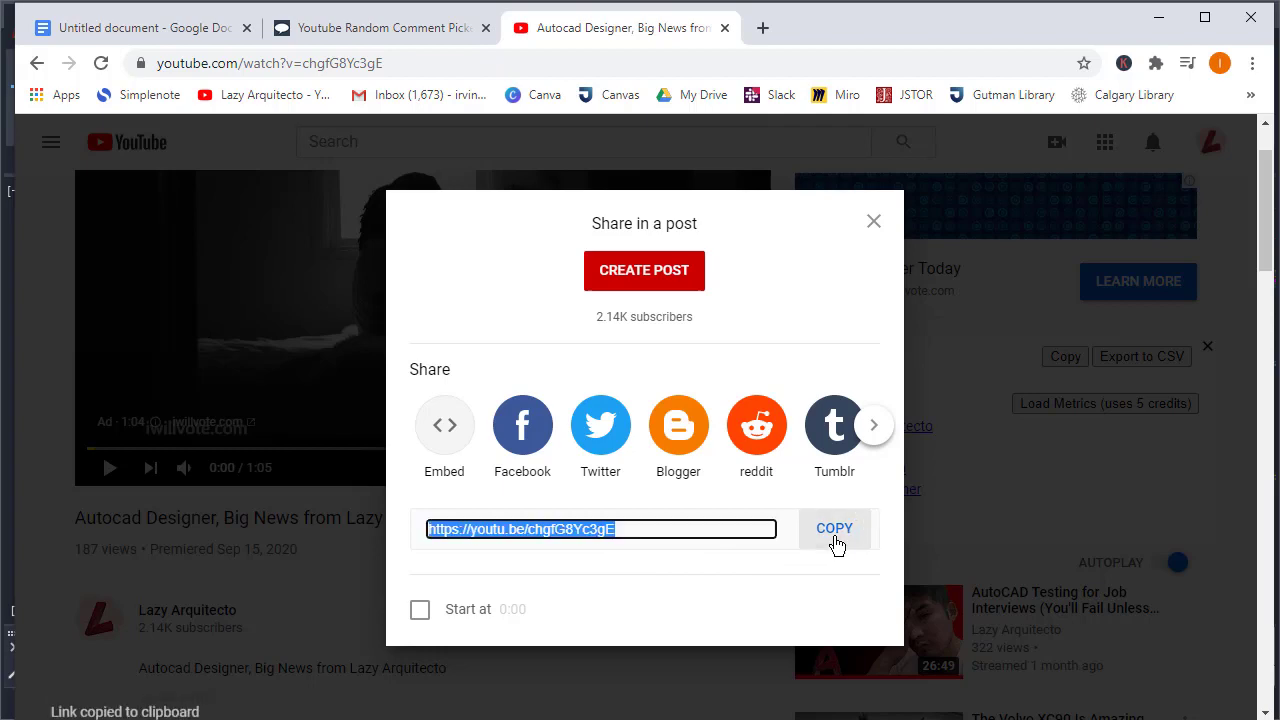
click(388, 34)
scroll(510, 435, down, 7)
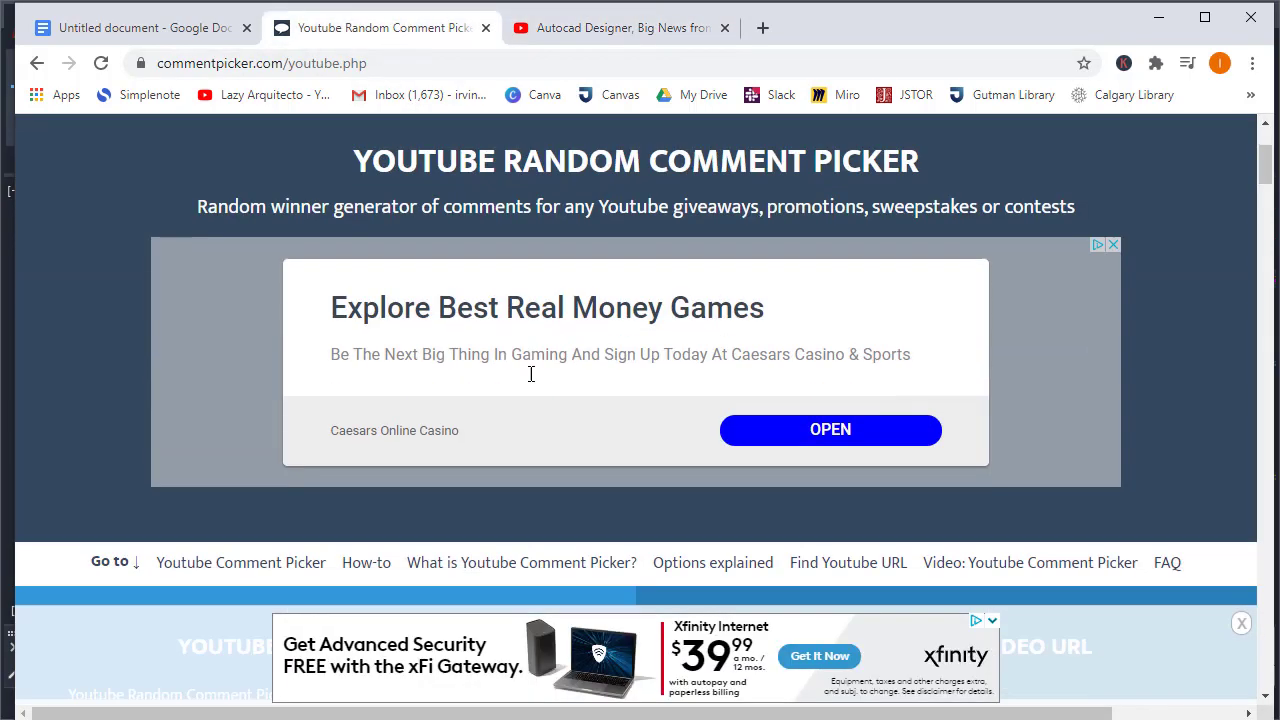
Paste the Big News video link into the YouTube video URL field
click(820, 421)
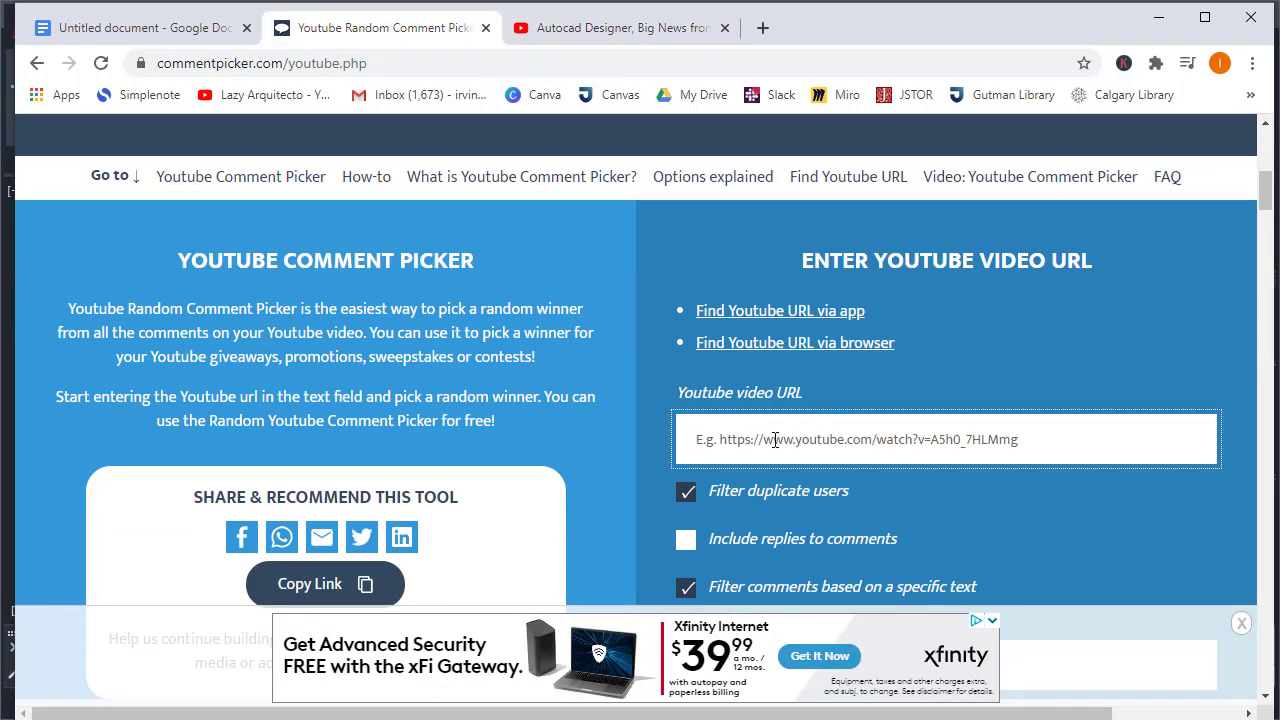
right_click(775, 440)
click(846, 597)
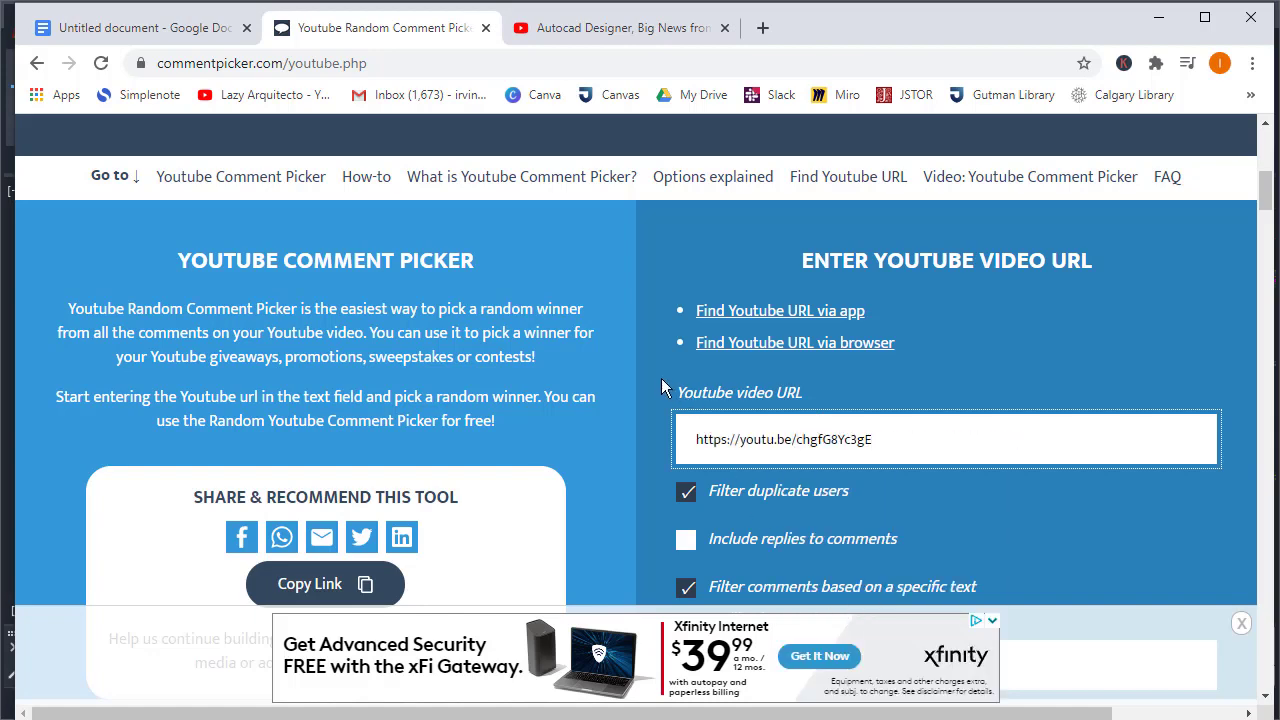
Fetch the video's comments with the #autocad filter for the raffle
scroll(655, 386, down, 2)
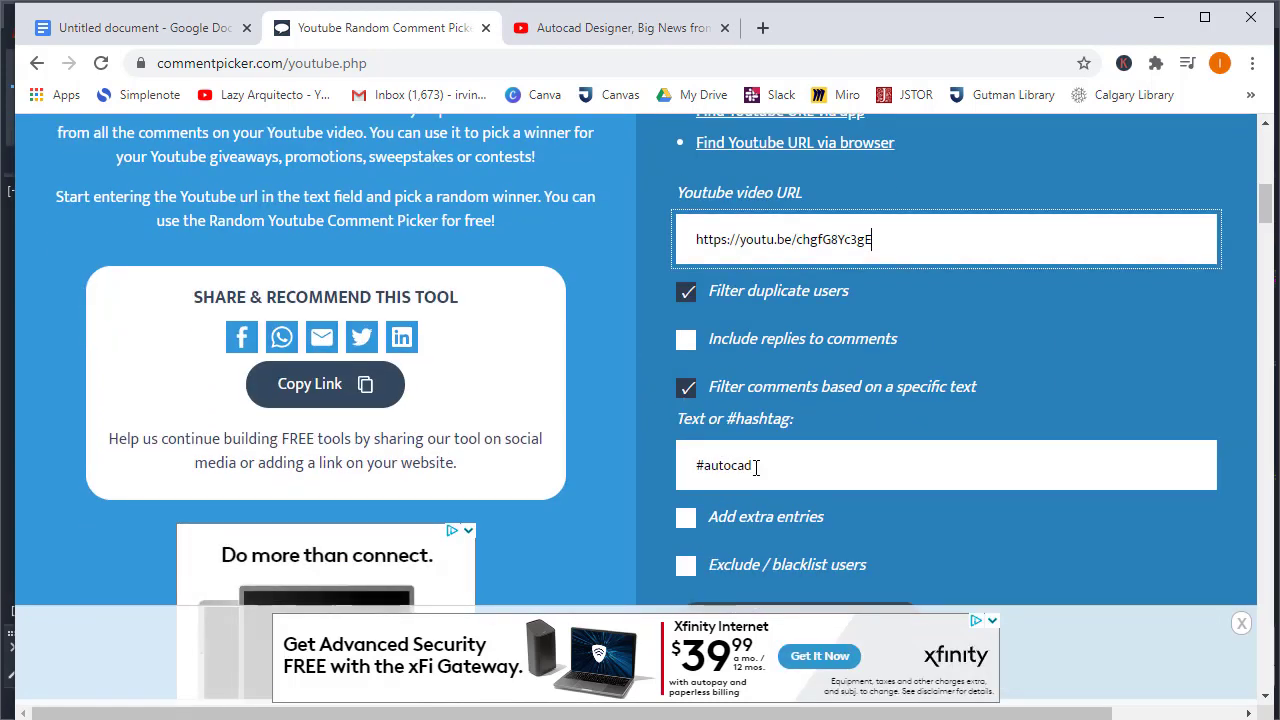
scroll(729, 440, down, 2)
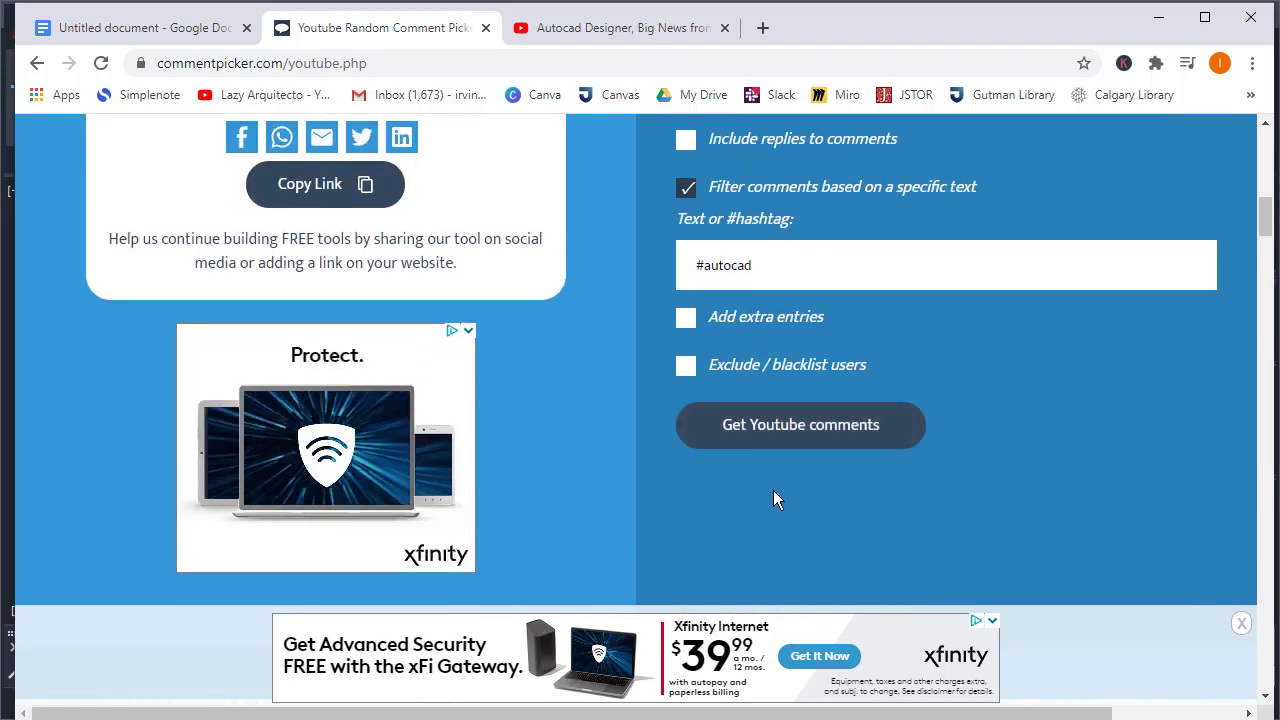
click(808, 445)
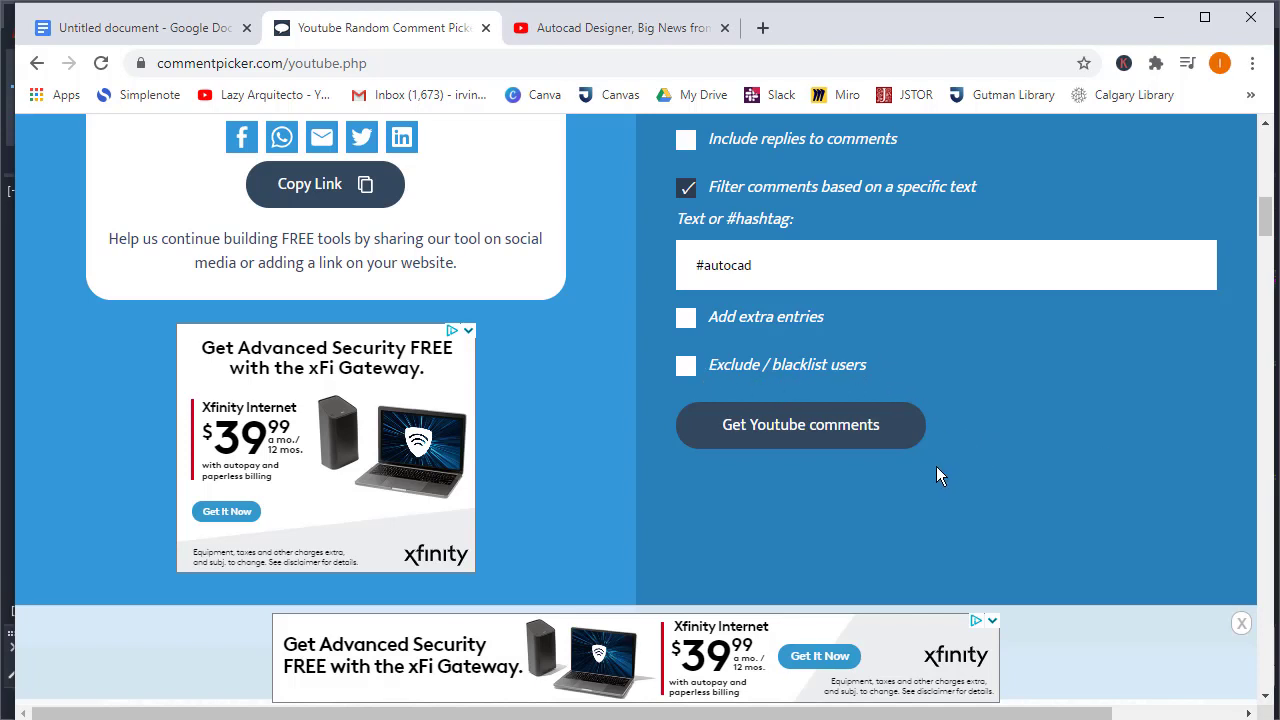
scroll(920, 470, up, 1)
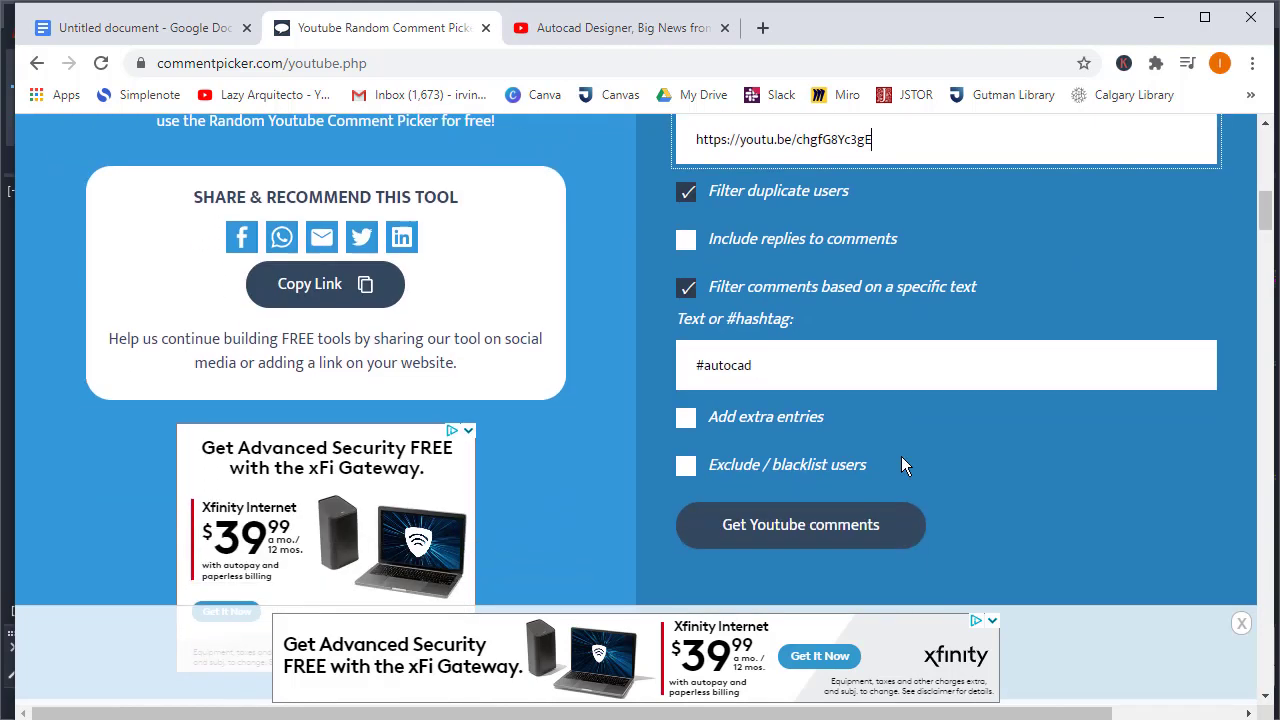
click(782, 530)
scroll(600, 420, down, 5)
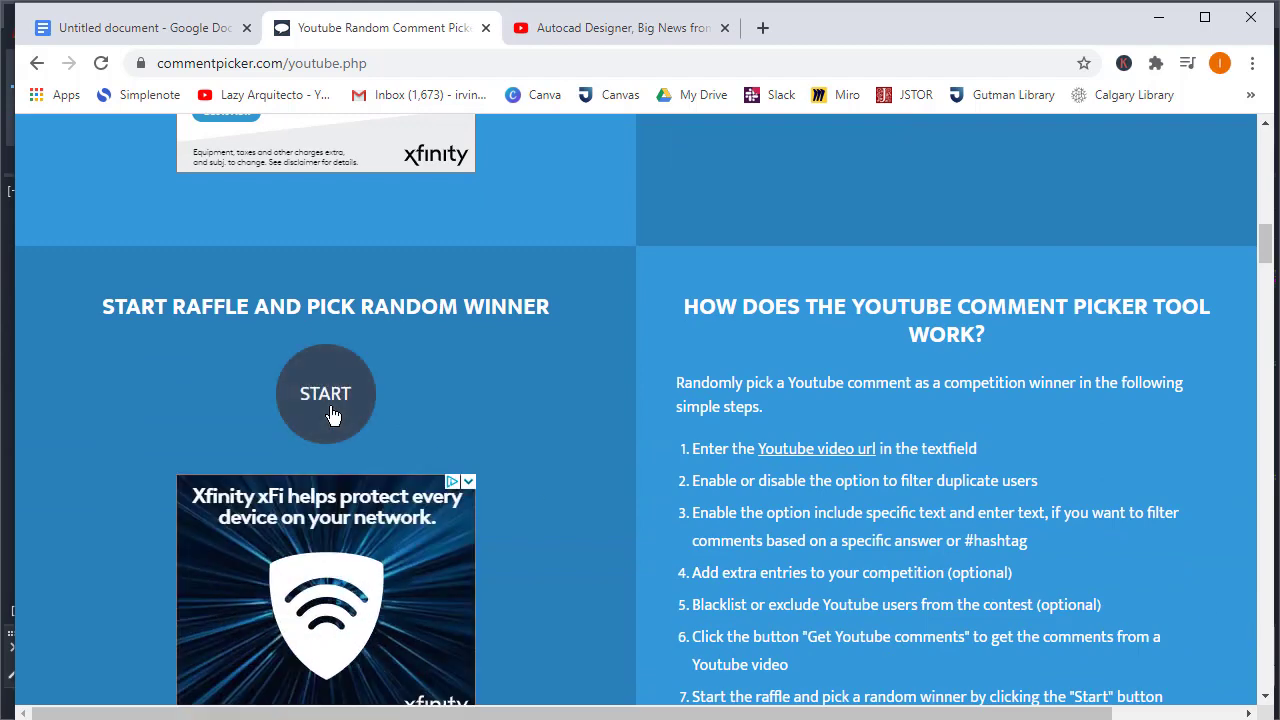
Start the raffle, reject the first winner, and start a second draw
click(333, 416)
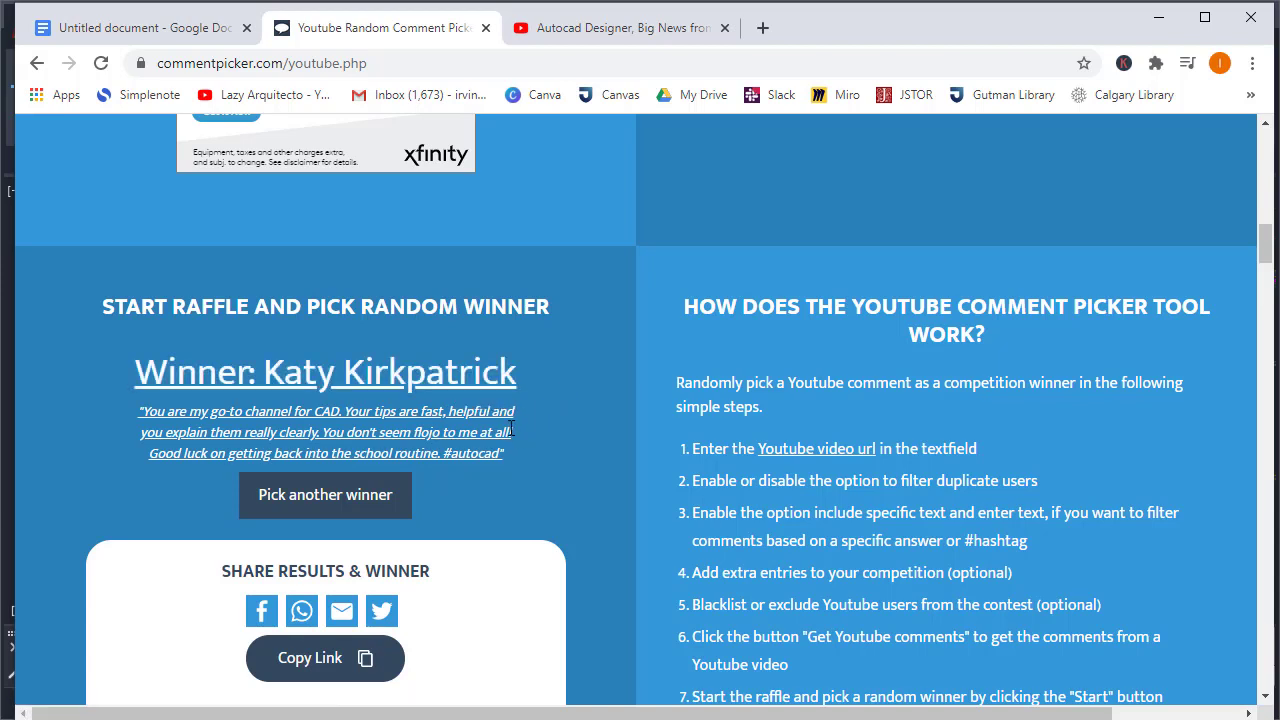
click(328, 502)
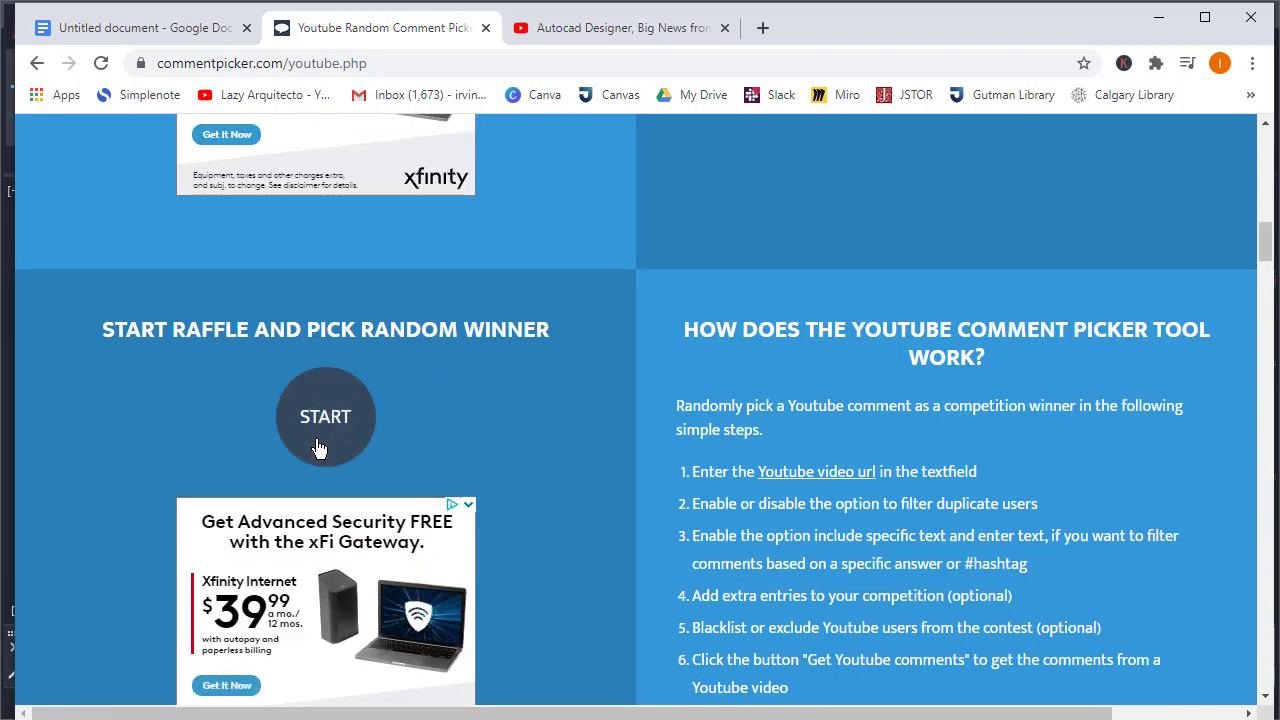
click(318, 447)
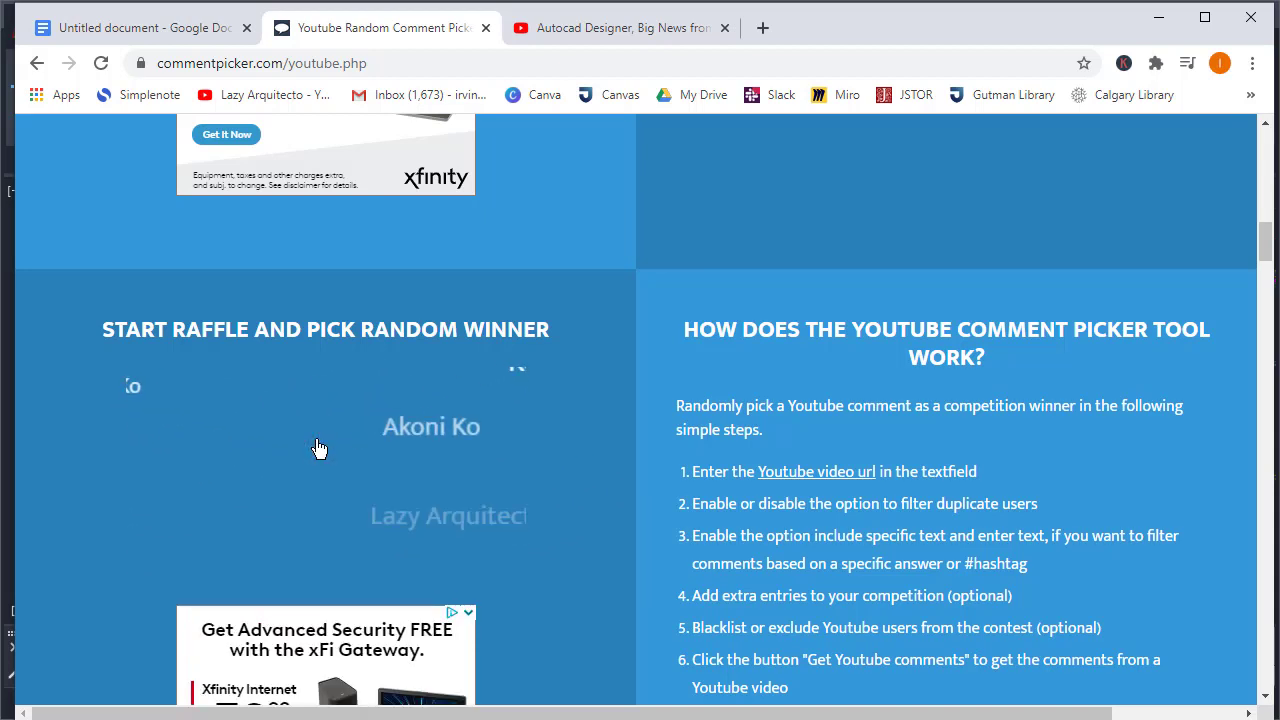